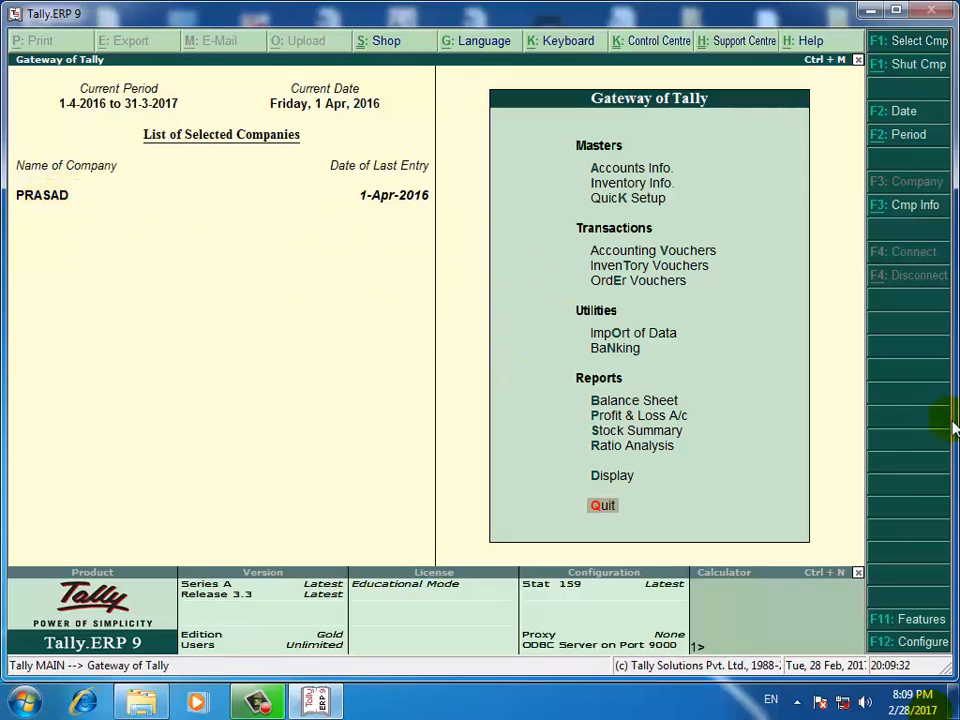
Review the stock summary in detailed form to check each item's quantity, rate and value, and return to the Gateway.
key(Up)
key(Up)
key(Up)
key(Up)
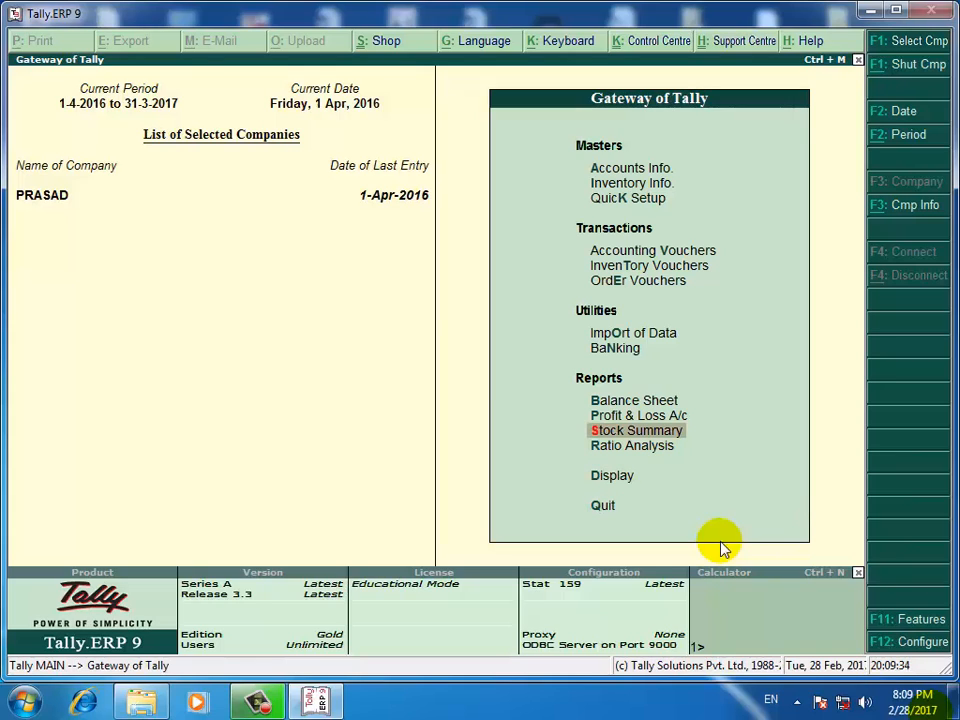
key(Down)
key(Return)
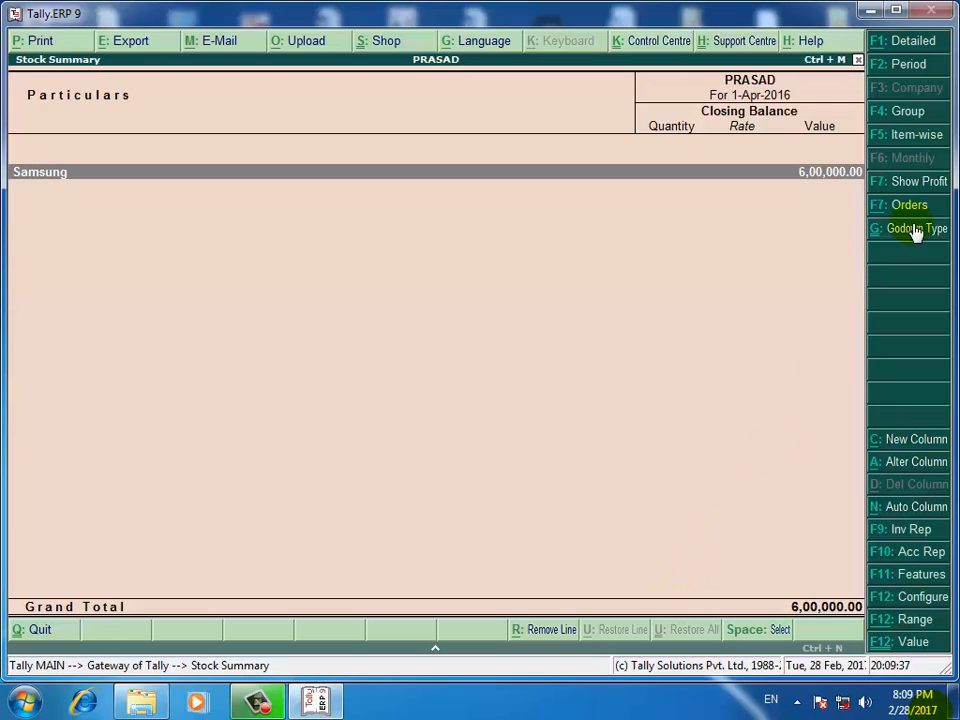
click(900, 44)
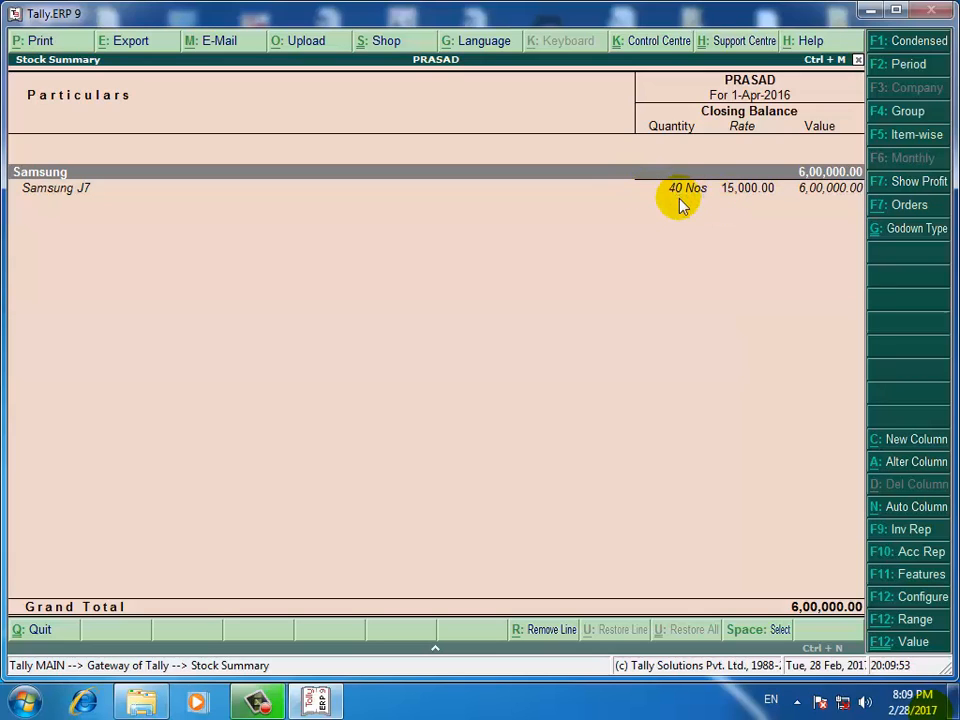
key(Escape)
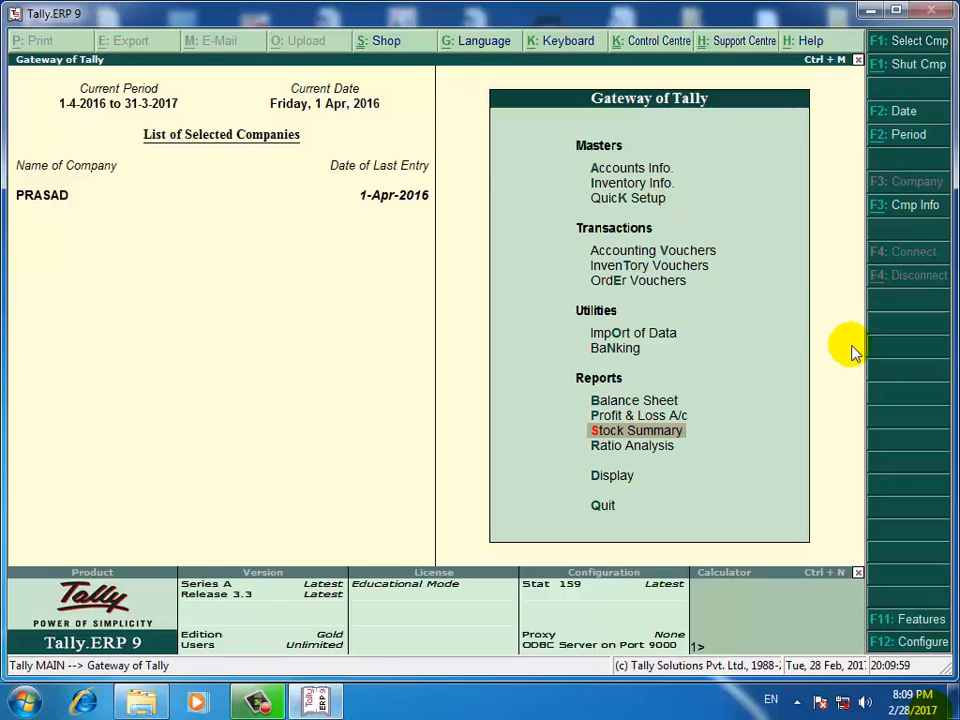
Open the creation form for a new voucher type in the accounts masters.
key(Up)
key(Up)
key(Up)
key(Up)
key(Up)
key(Up)
key(Up)
key(Up)
key(Up)
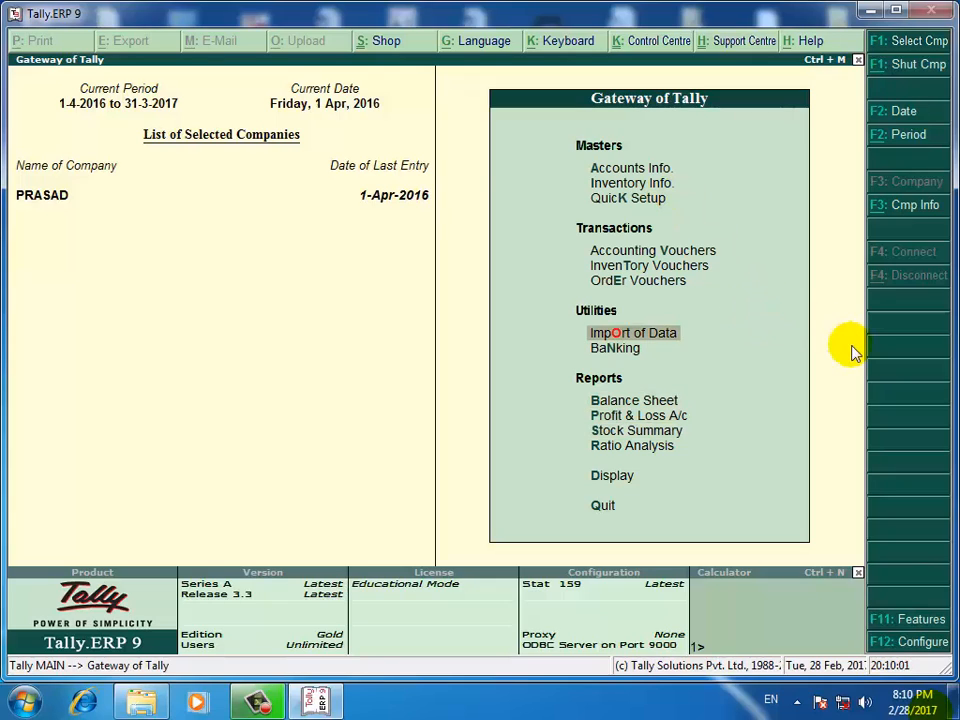
key(Up)
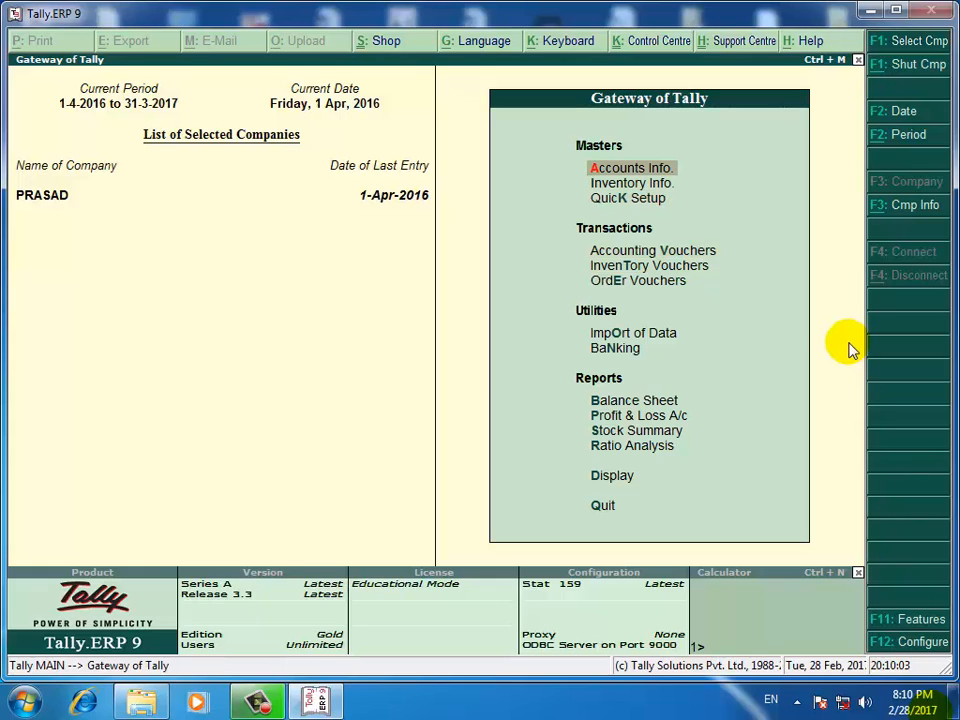
click(638, 170)
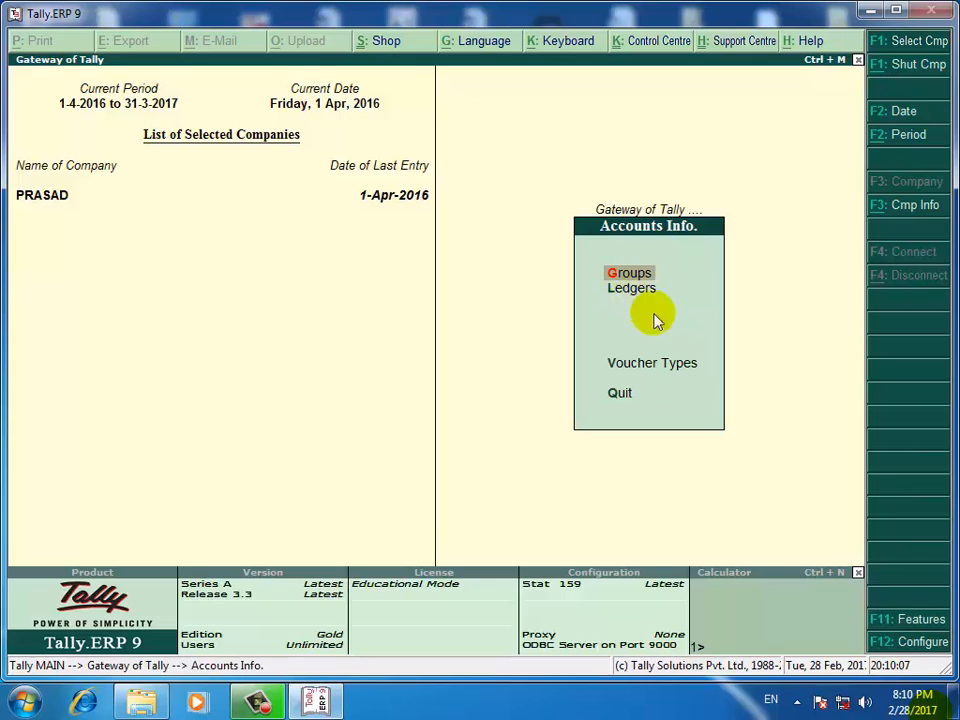
click(663, 376)
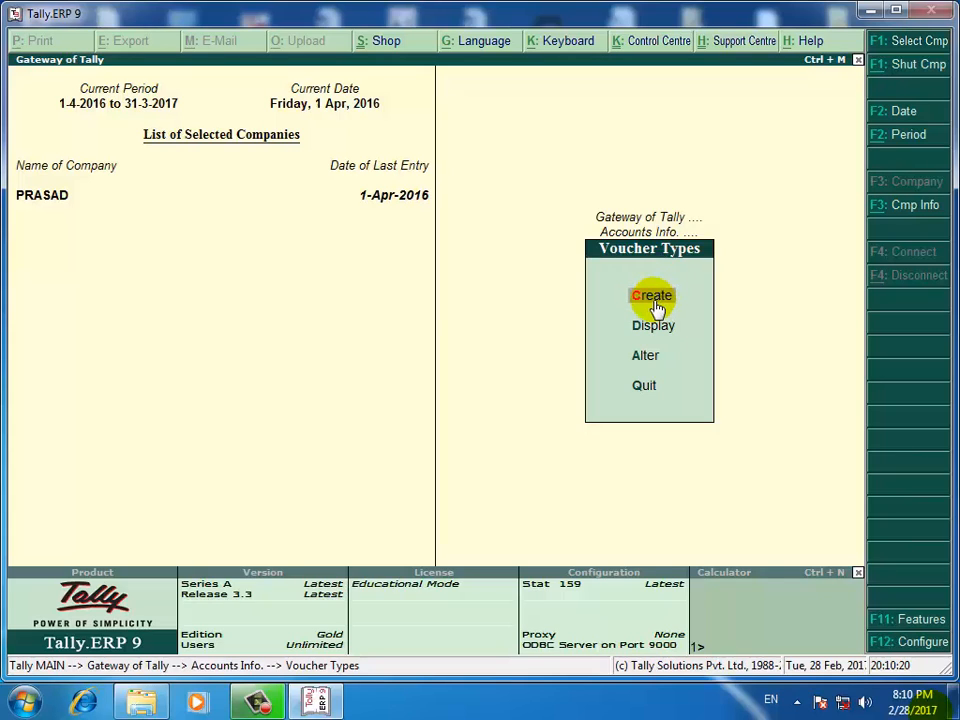
click(655, 305)
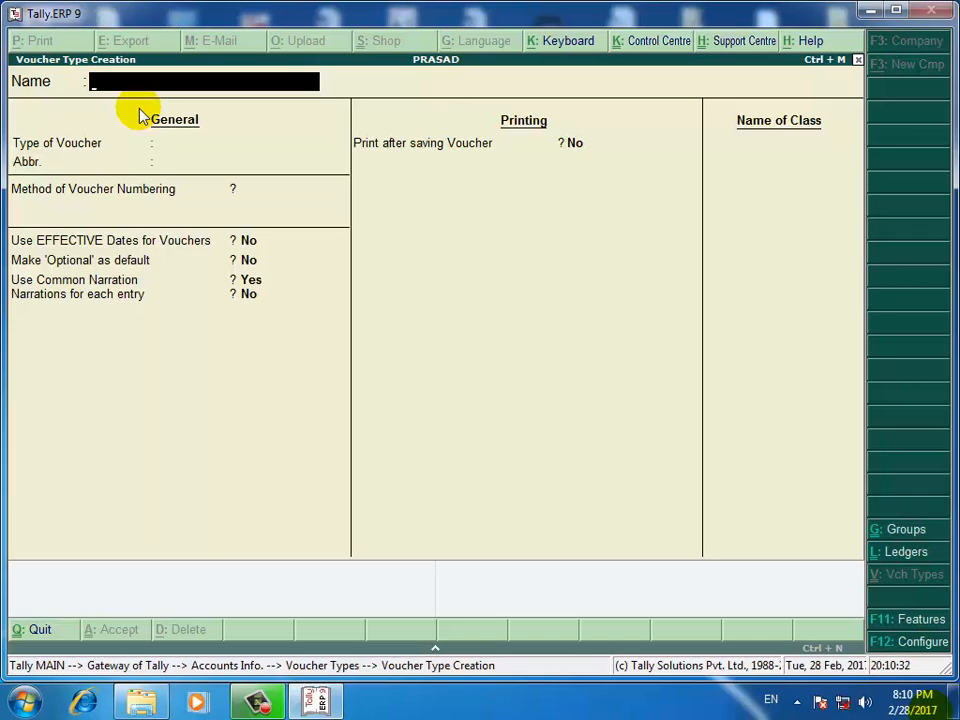
Name the new voucher type TAX SALE and base it on the Sales voucher type with the abbreviation Sale.
text(TAX SALE)
key(Return)
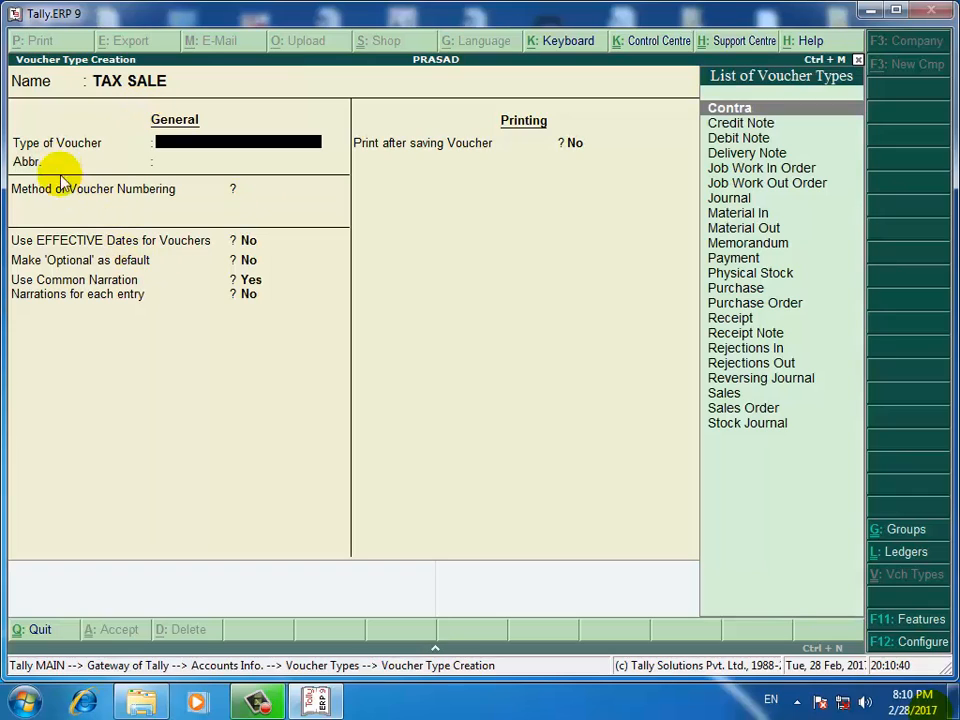
text(SA)
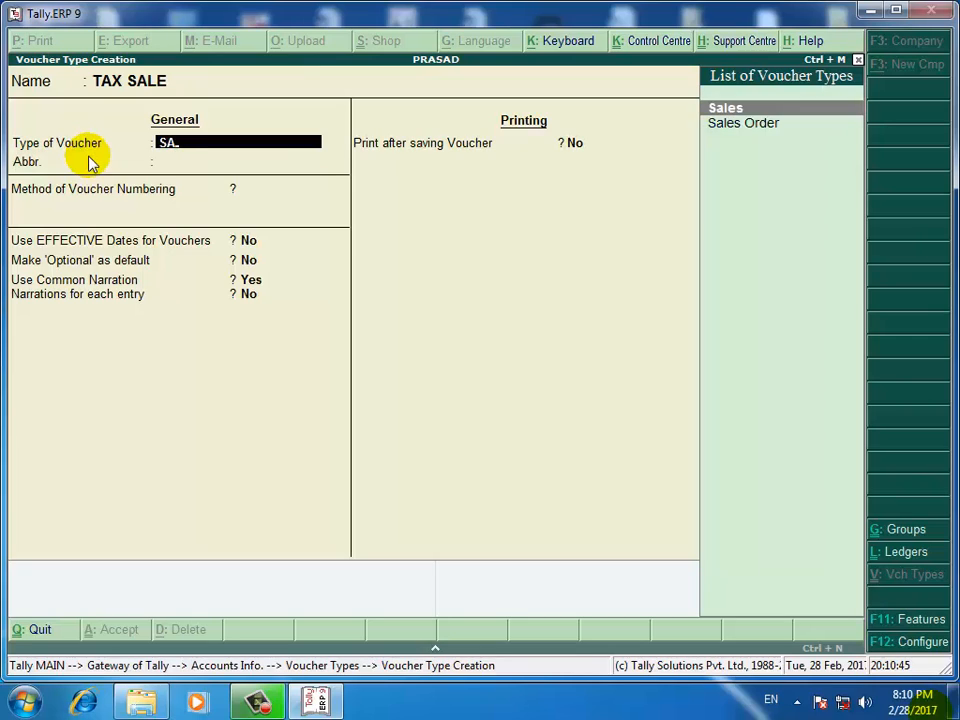
key(Return)
key(Return)
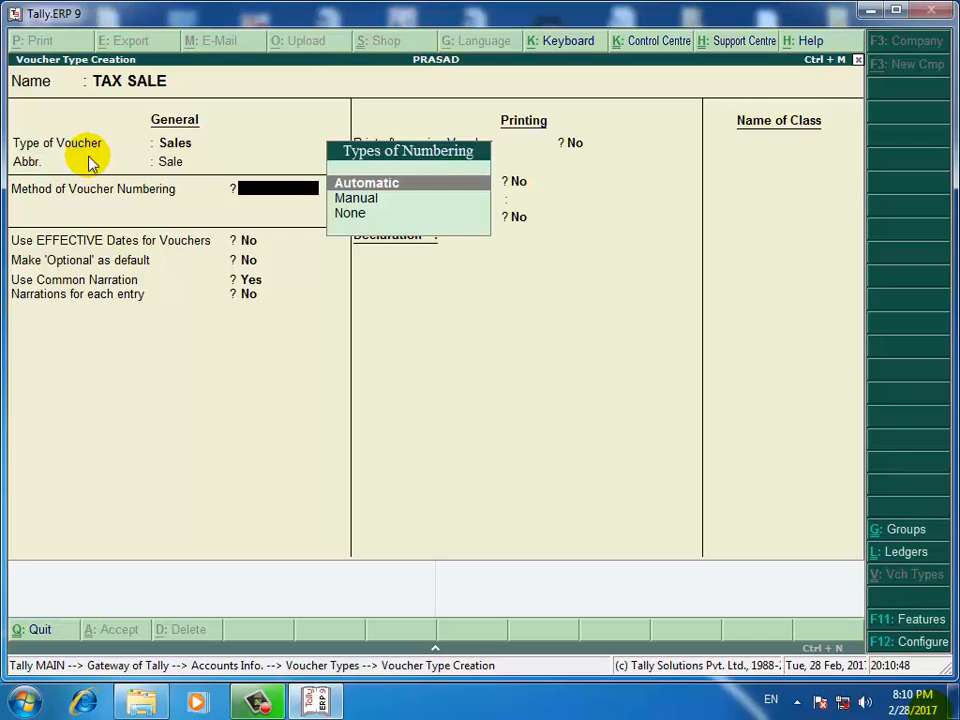
Set TAX SALE to automatic numbering and keep the default settings for dates, narration, printing after saving and POS invoicing.
key(Return)
key(Return)
key(Return)
key(Return)
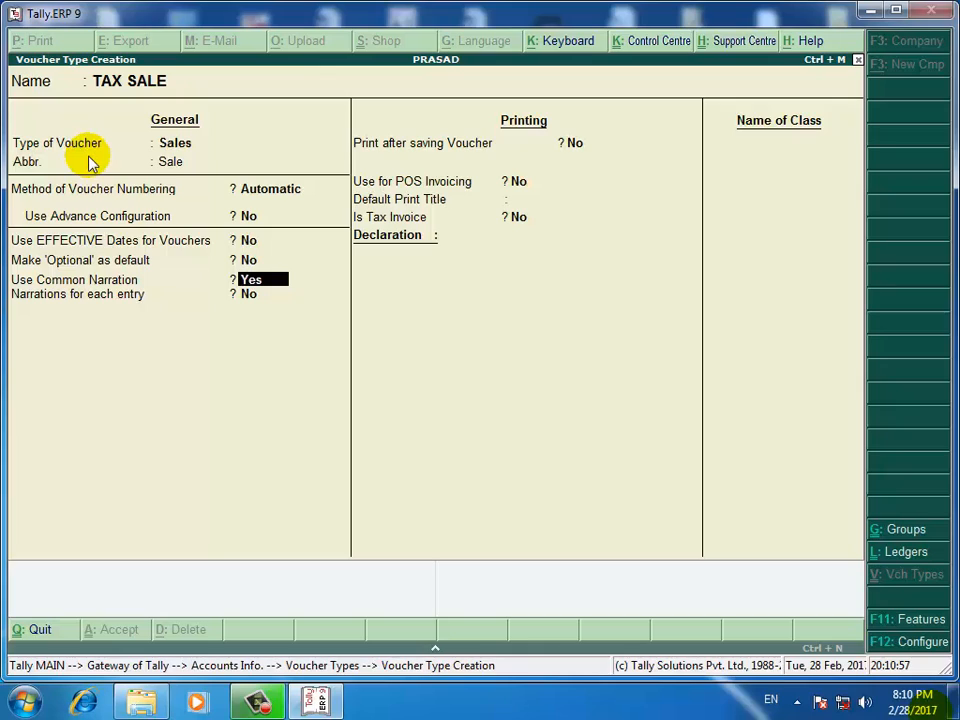
key(Return)
key(Return)
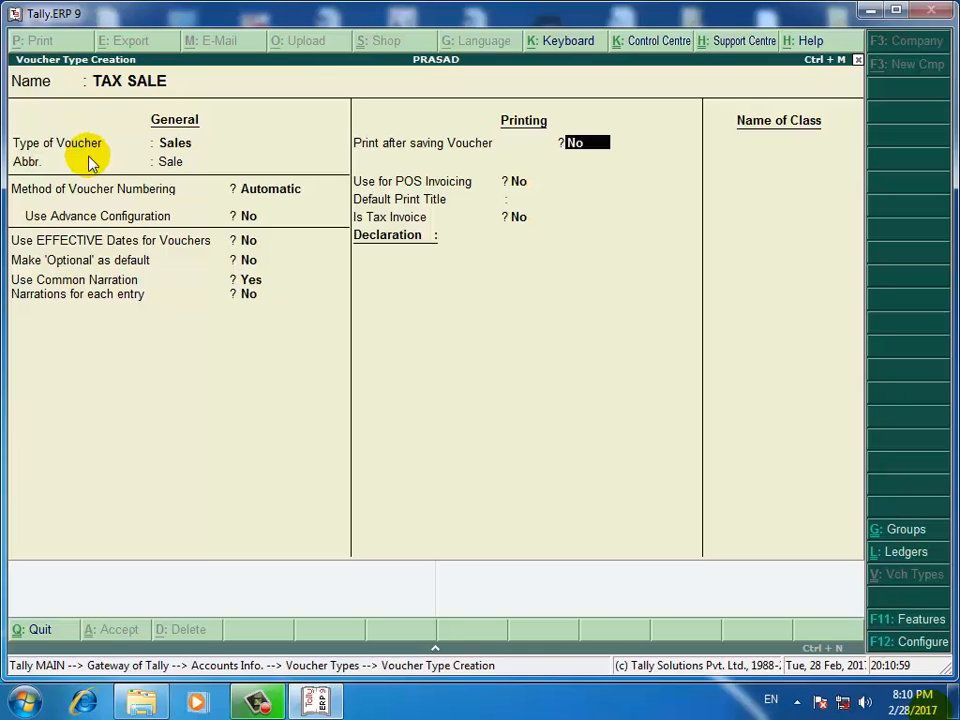
key(Return)
key(Return)
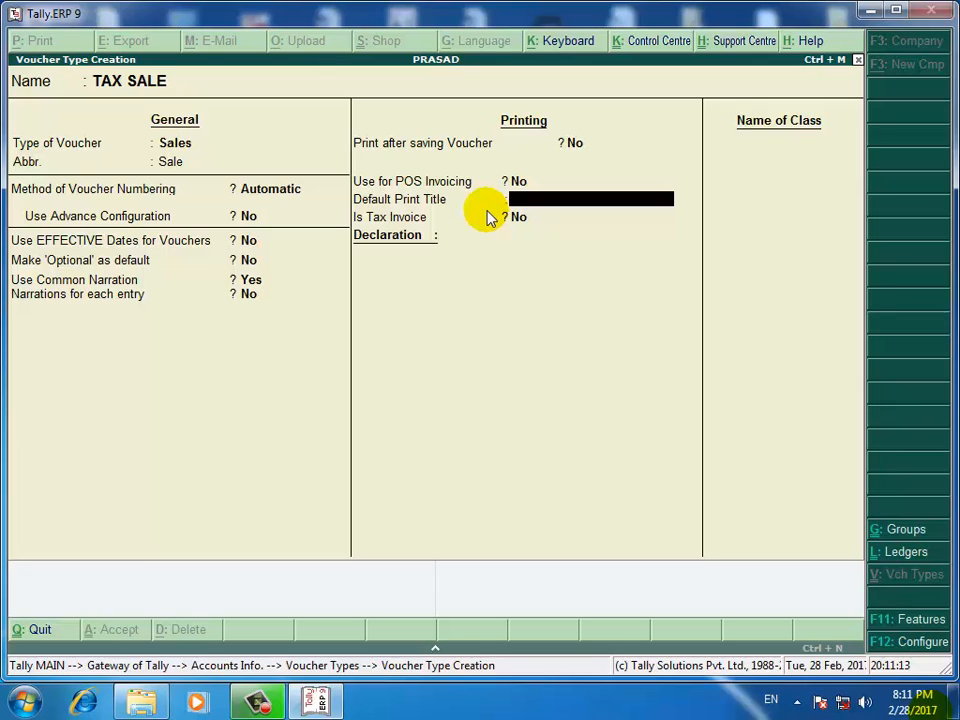
Set the default print title to TAX INVOICE and mark the voucher type as a tax invoice.
text(TAX INVOICE)
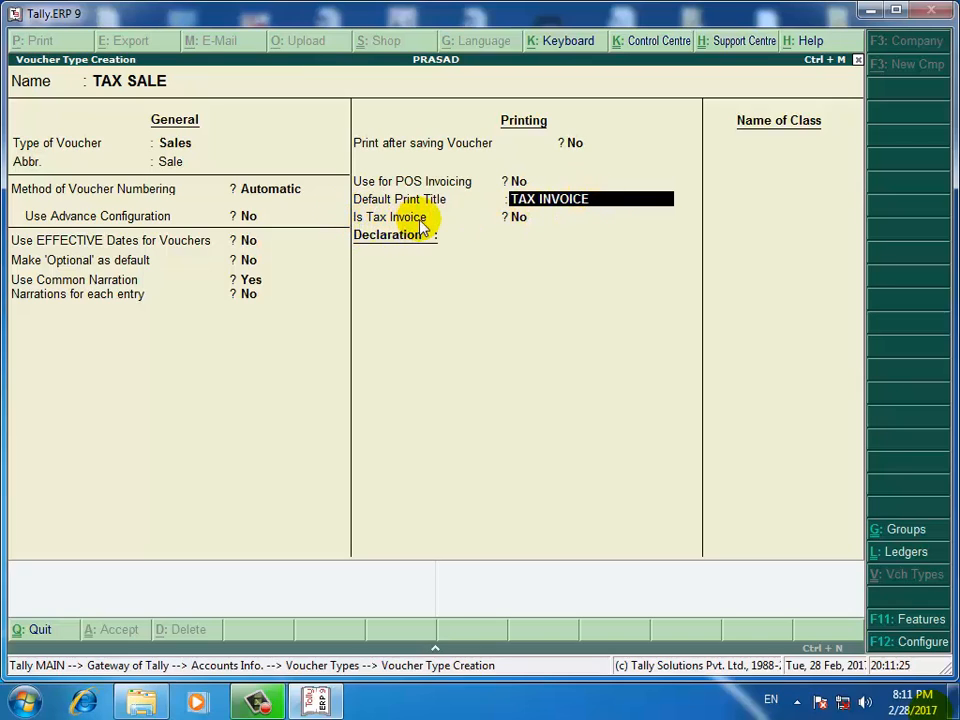
key(Return)
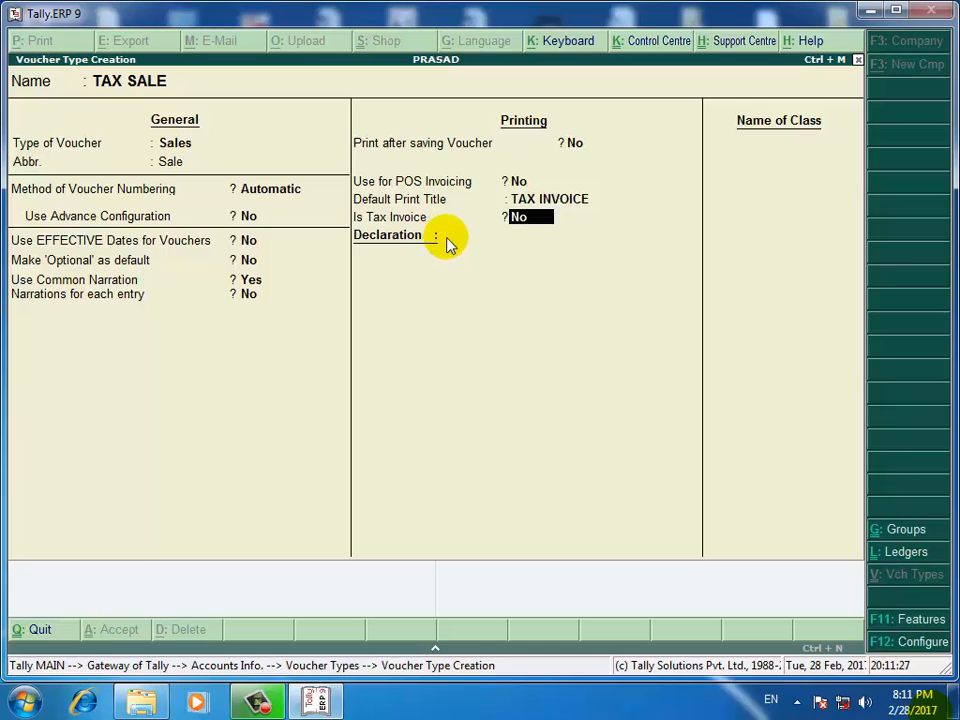
text(y)
key(Return)
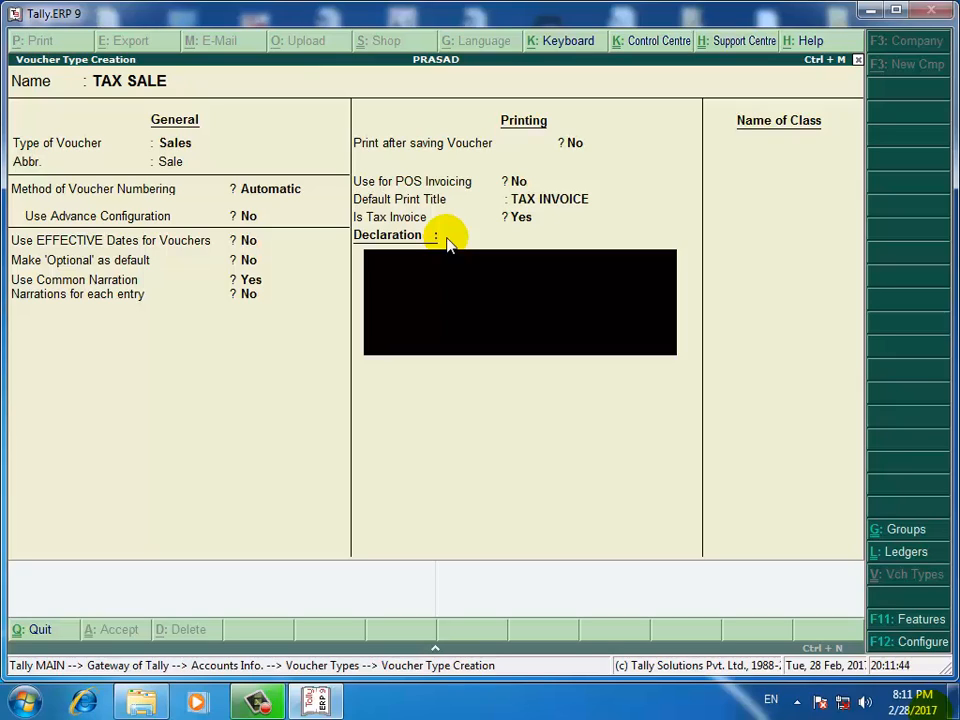
Enter the declaration "Thanks", leave the class name empty and save the TAX SALE voucher type.
text(Thanks)
key(Return)
key(Return)
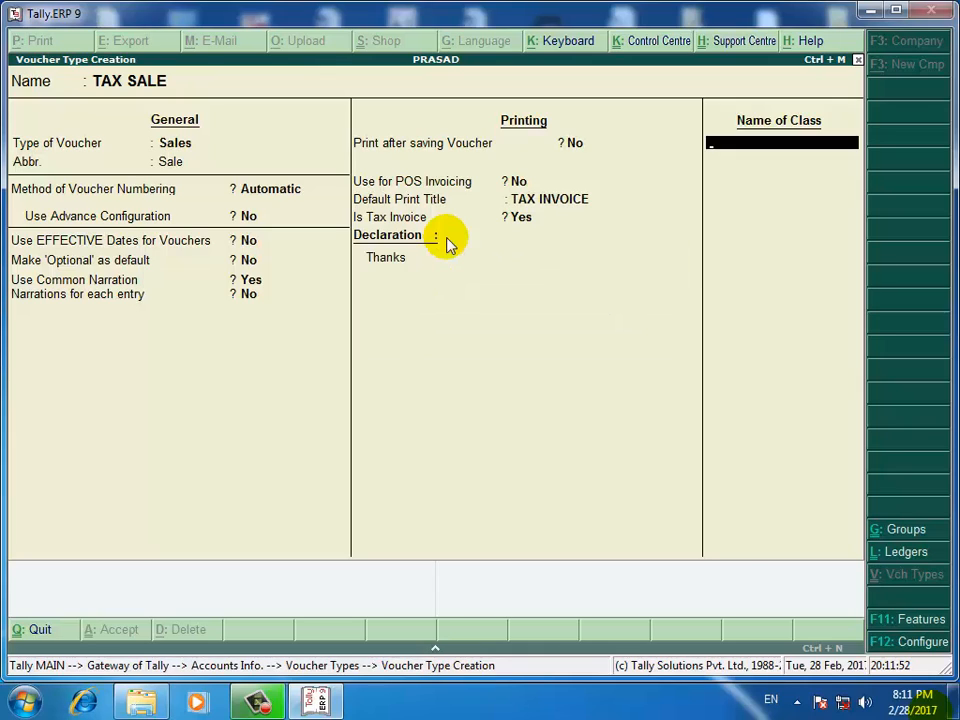
key(Return)
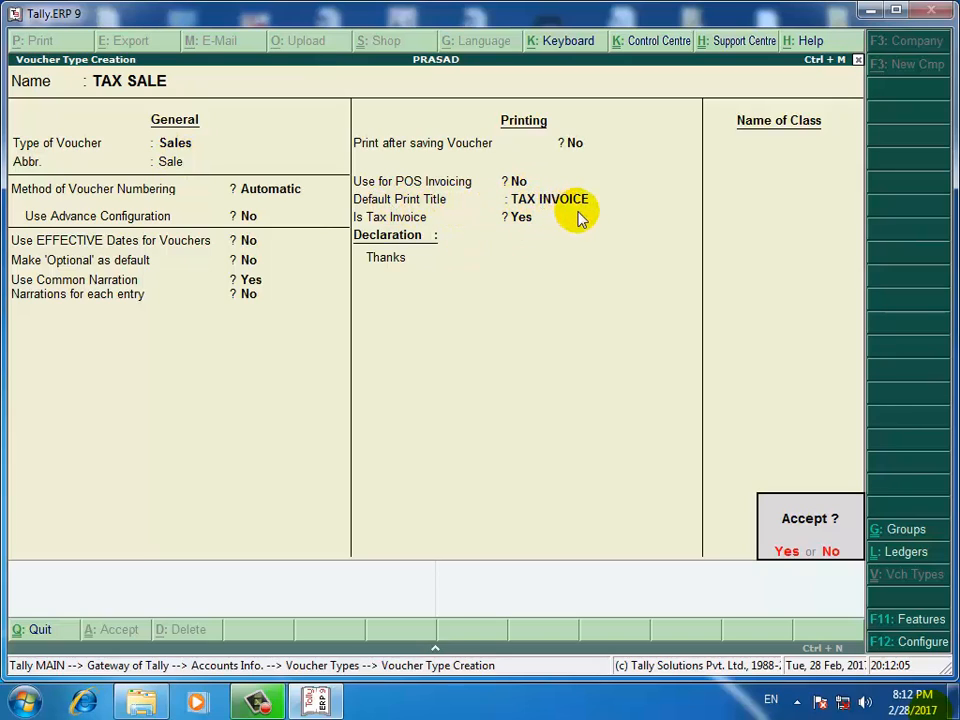
key(y)
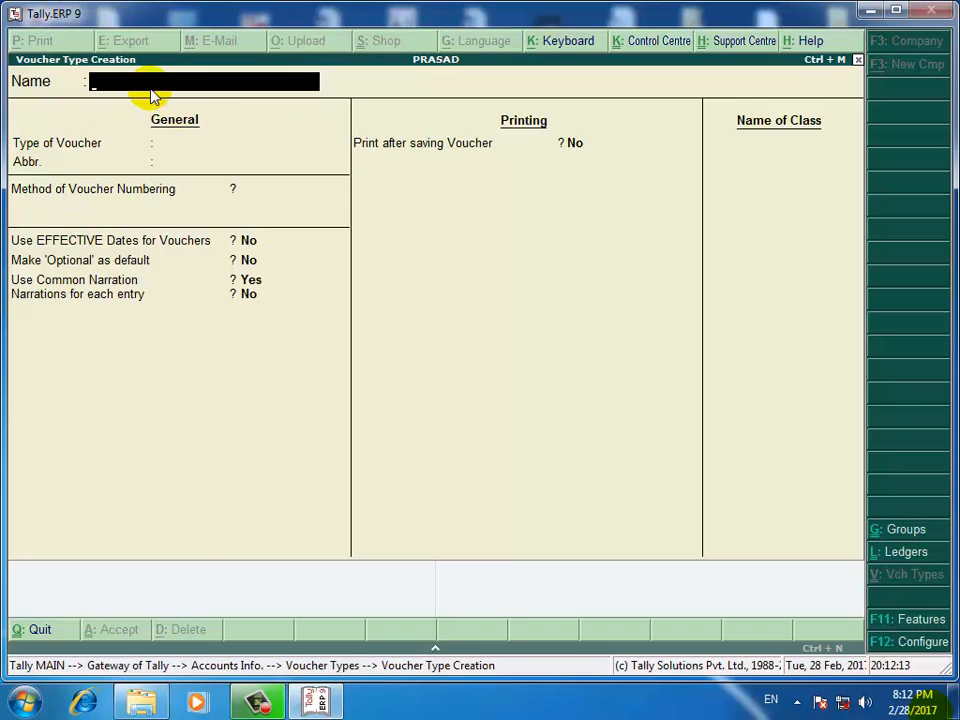
Name another voucher type Retail Sales and base it on the Sales voucher type with the abbreviation Sale.
text(Retail Sale)
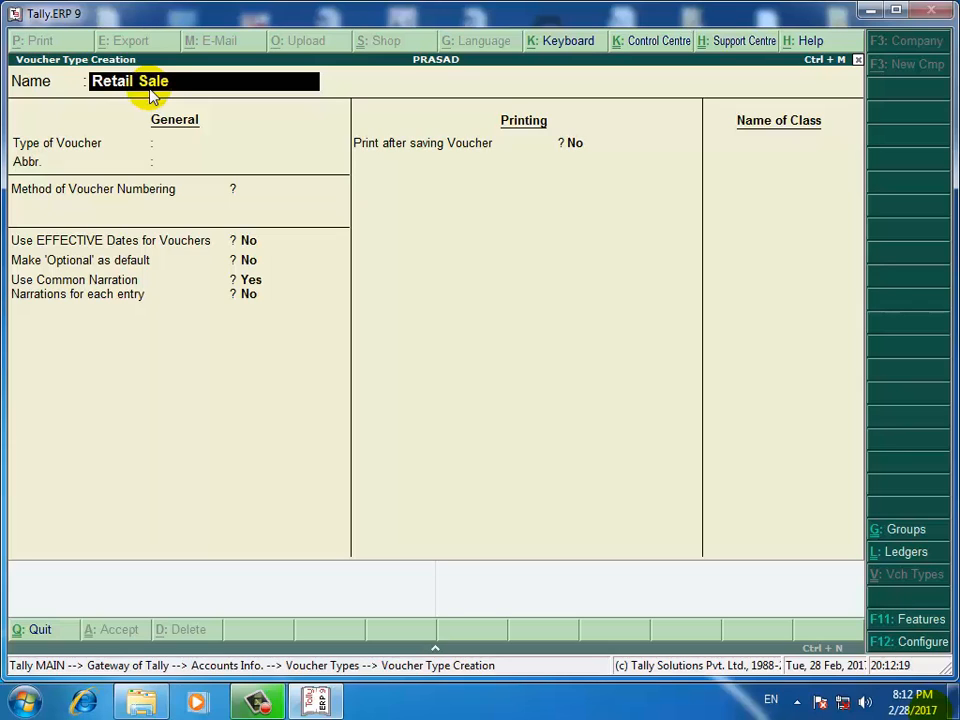
text(s)
key(Return)
key(Return)
key(BackSpace)
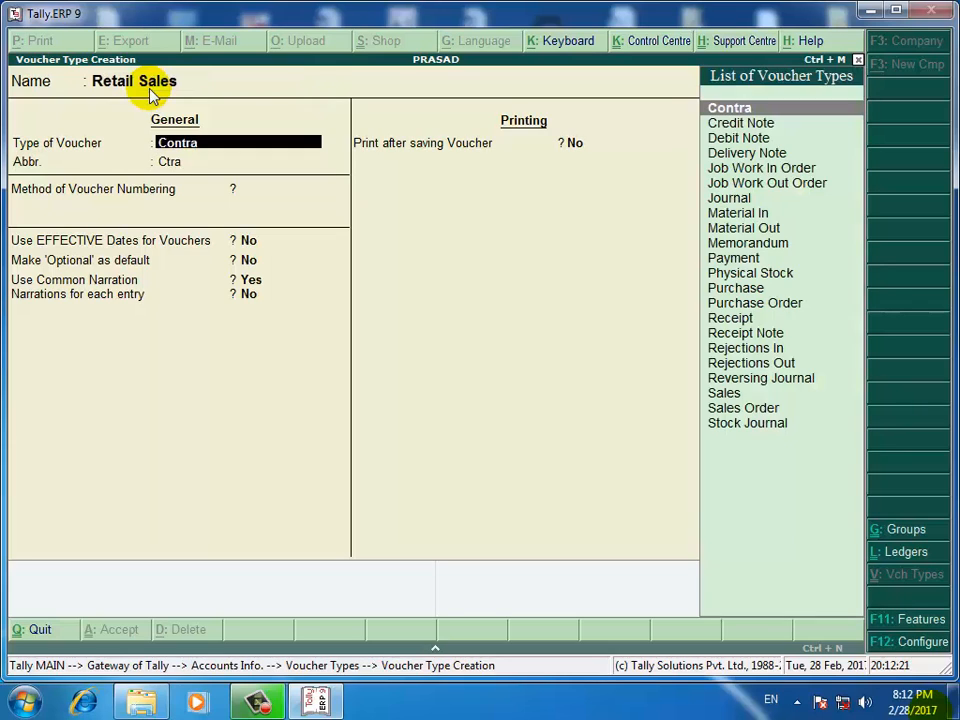
text(Sa)
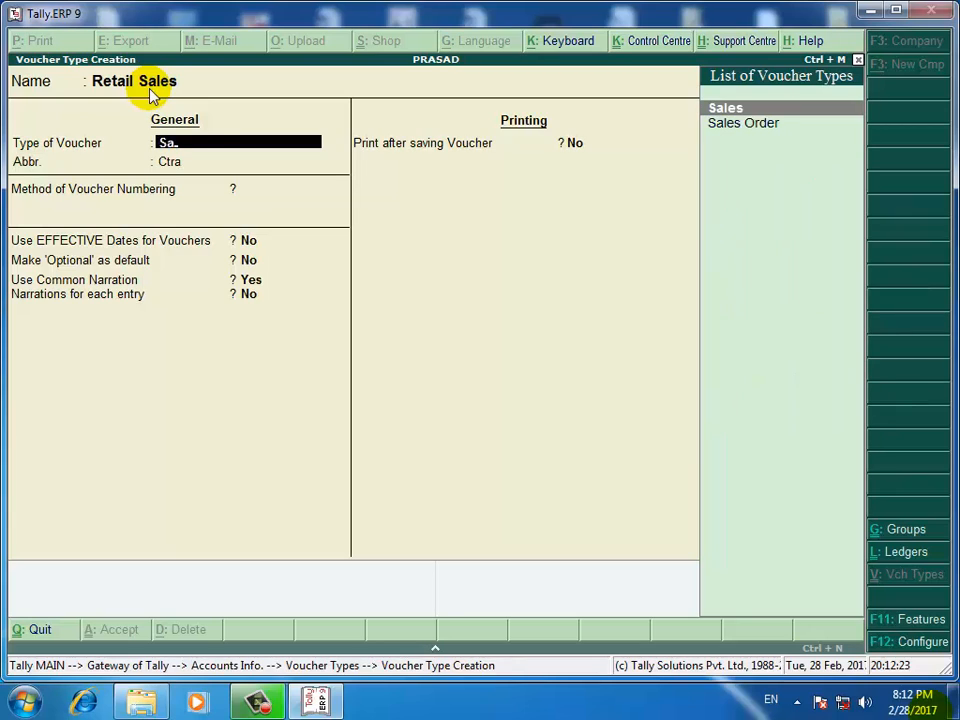
key(Return)
key(Return)
Set Retail Sales to automatic numbering and keep the default date, narration, print-after-saving and POS invoicing settings.
key(Return)
key(Return)
key(Return)
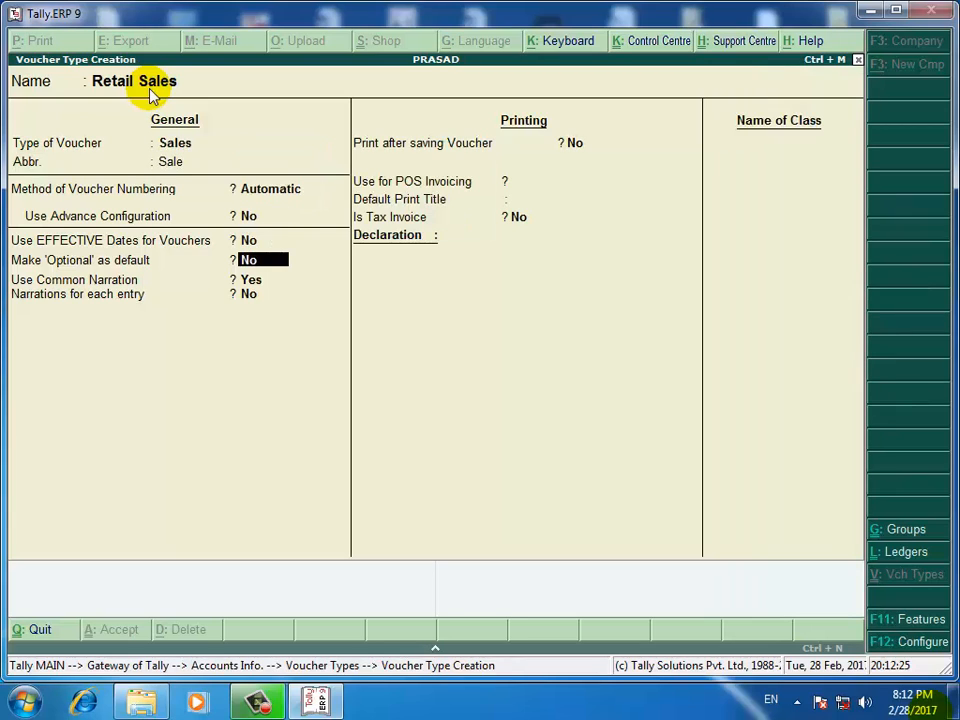
key(Return)
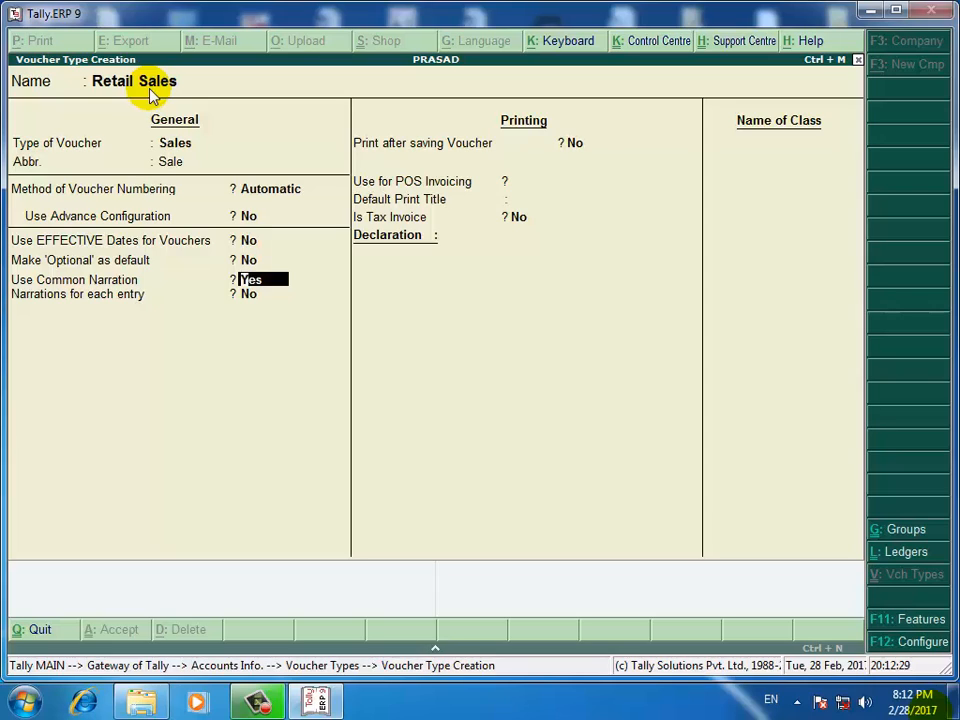
key(Return)
key(Return)
key(Return)
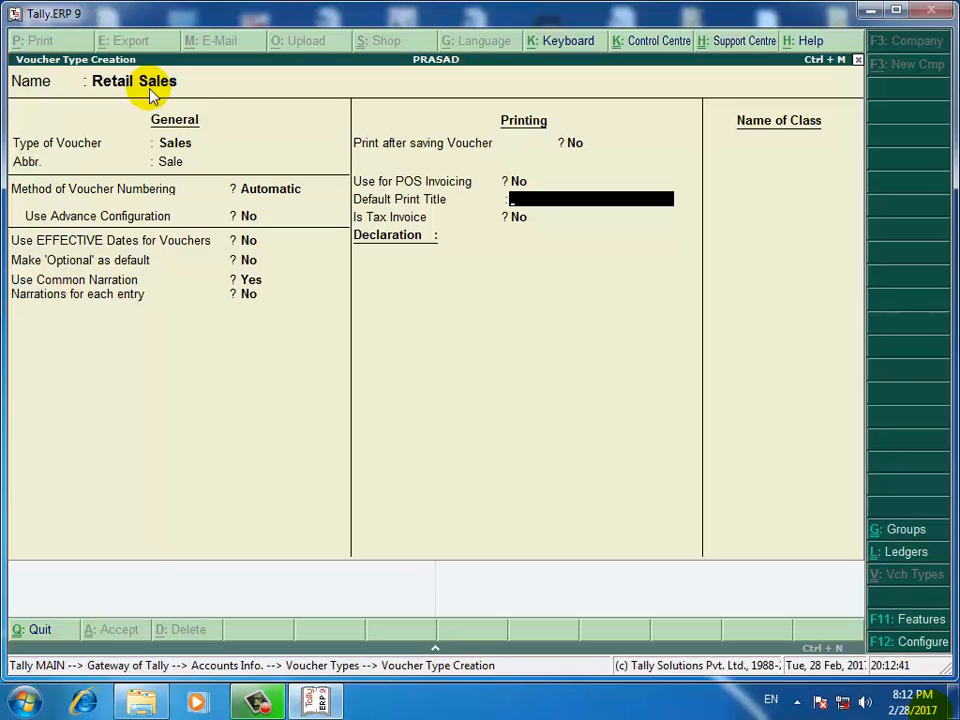
Set the print title to "Retail Inoice", keep Is Tax Invoice at No, save the voucher type and return to the Gateway.
text(Retail Inoice)
key(Return)
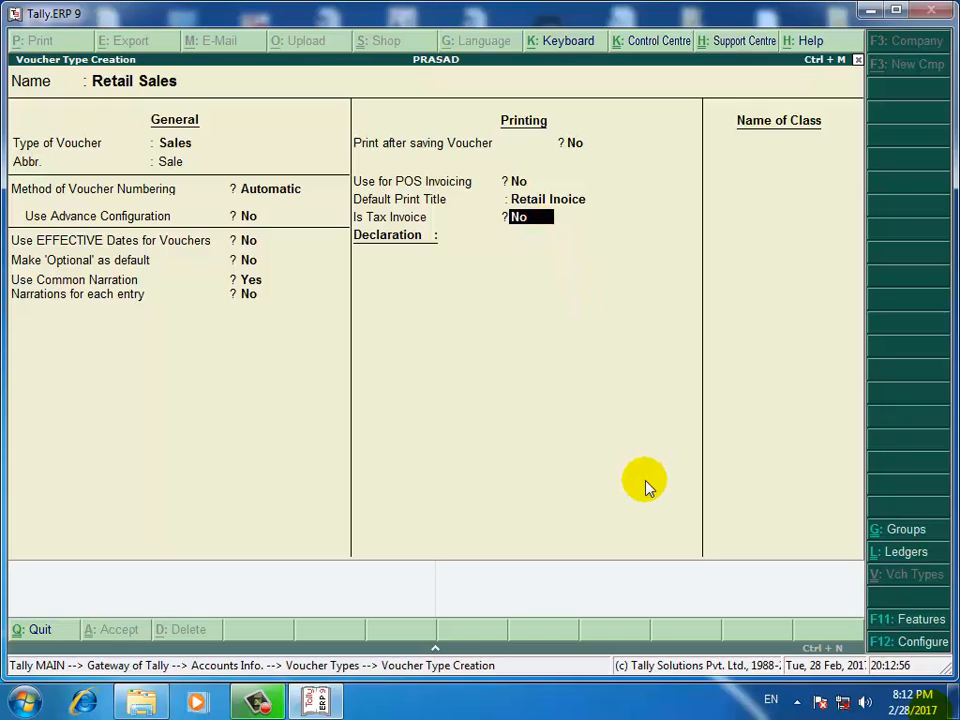
key(Return)
key(Return)
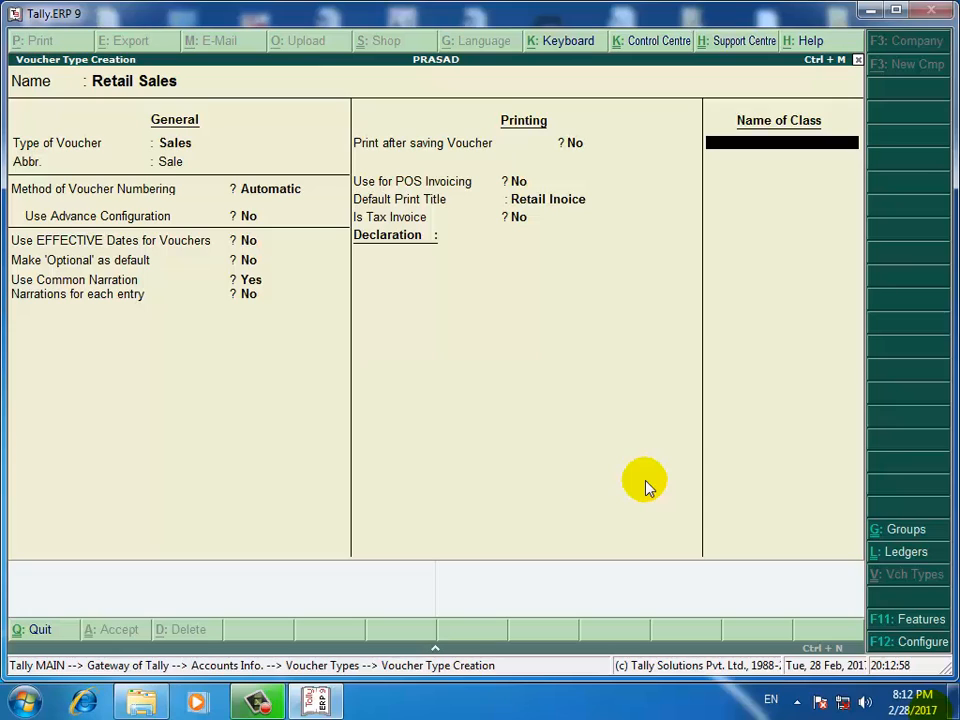
key(Return)
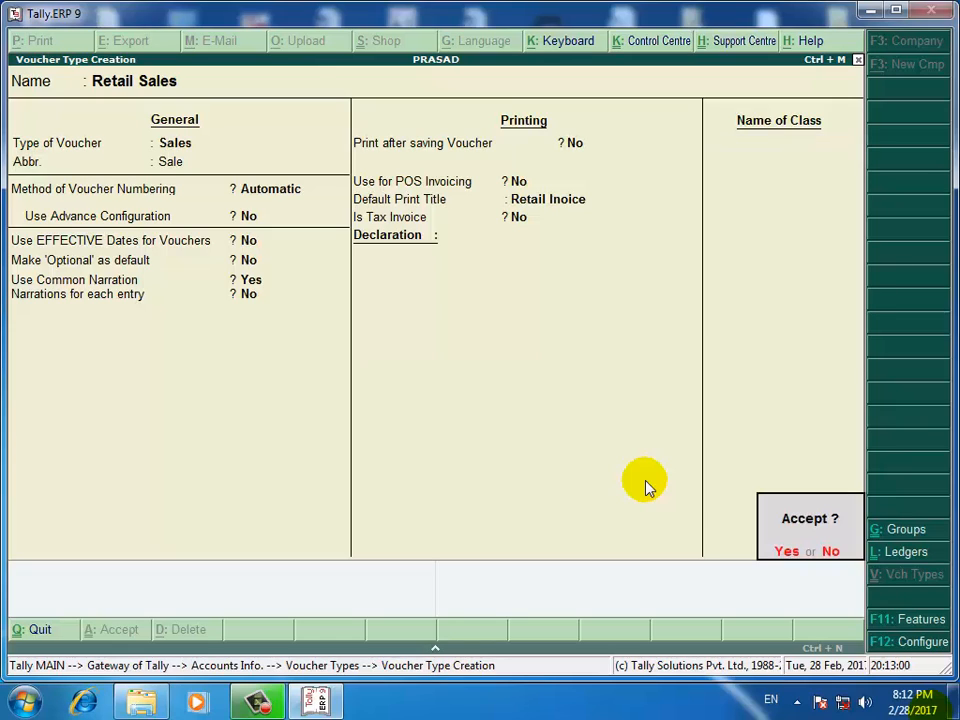
key(Return)
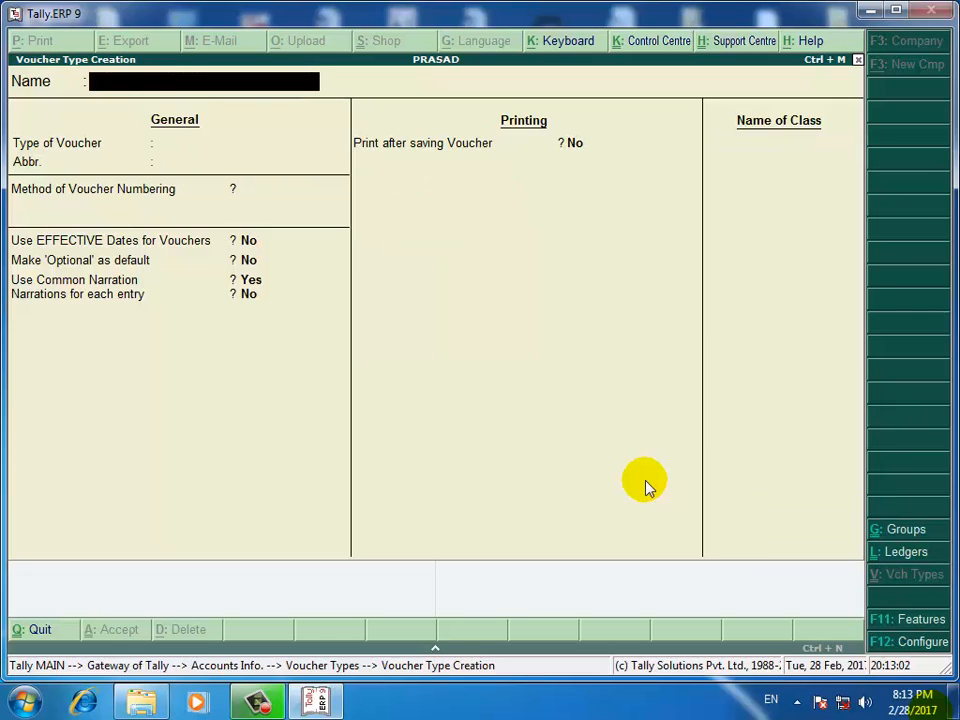
key(Escape)
key(Return)
key(Escape)
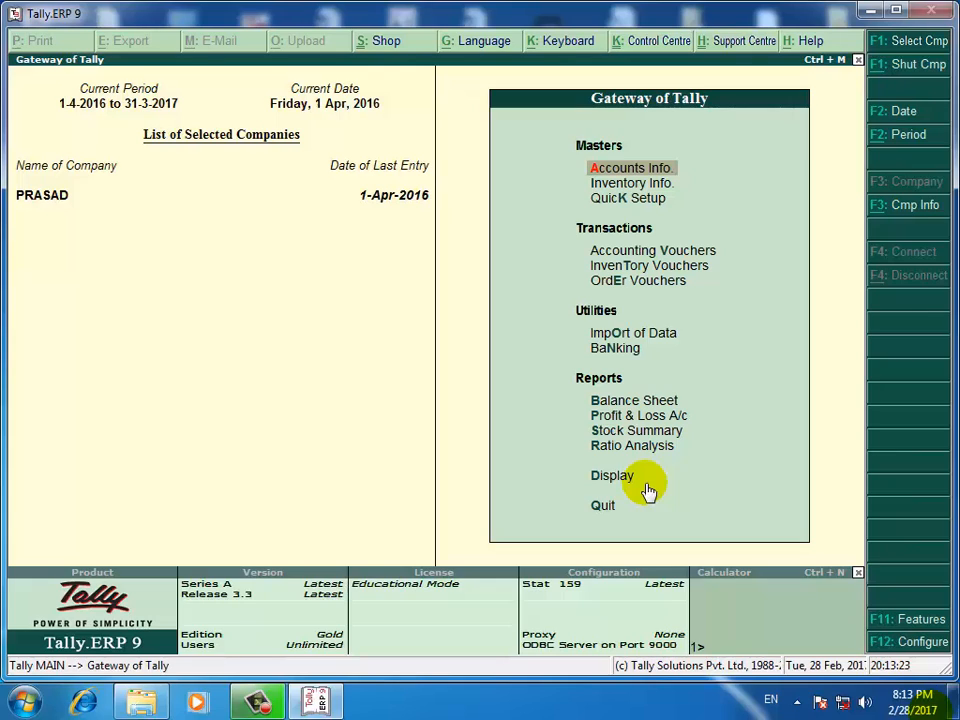
key(Down)
key(Up)
key(Down)
key(Down)
key(Down)
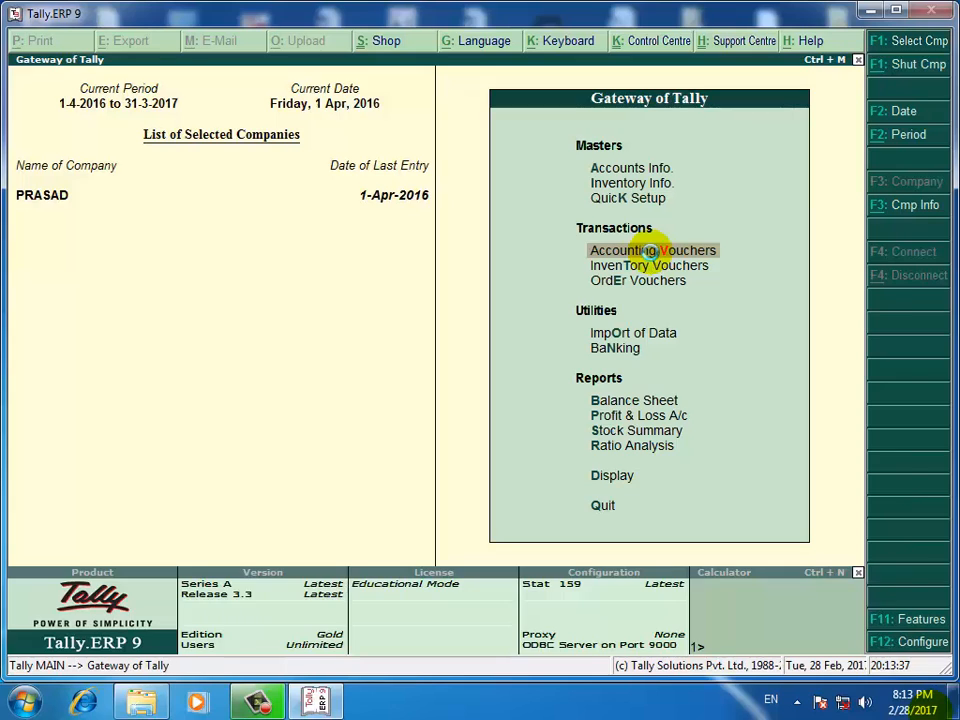
click(653, 256)
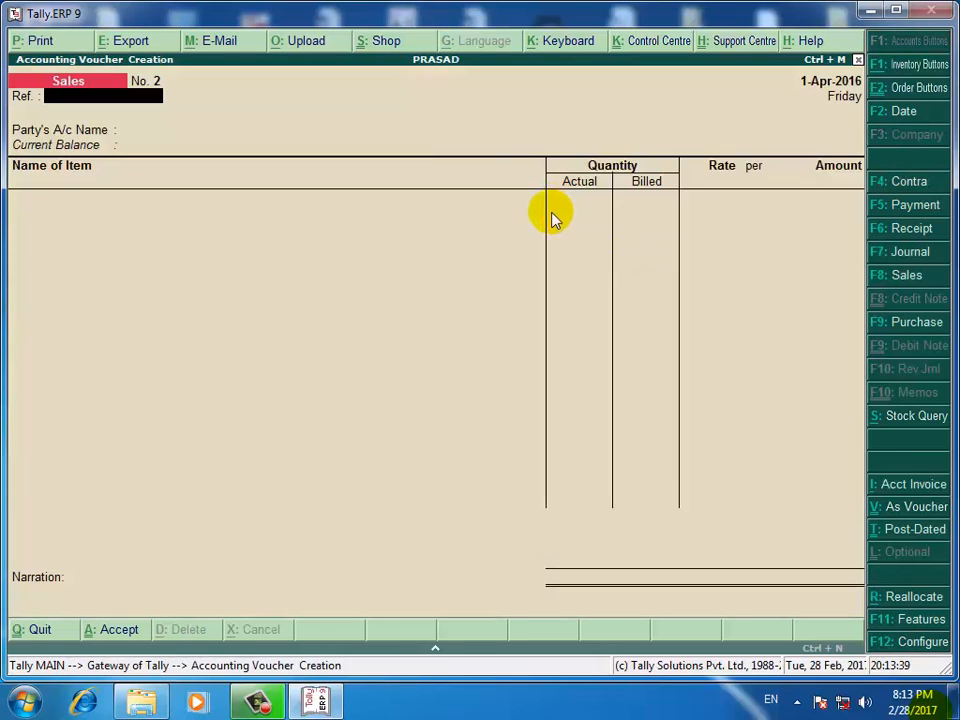
key(Escape)
key(y)
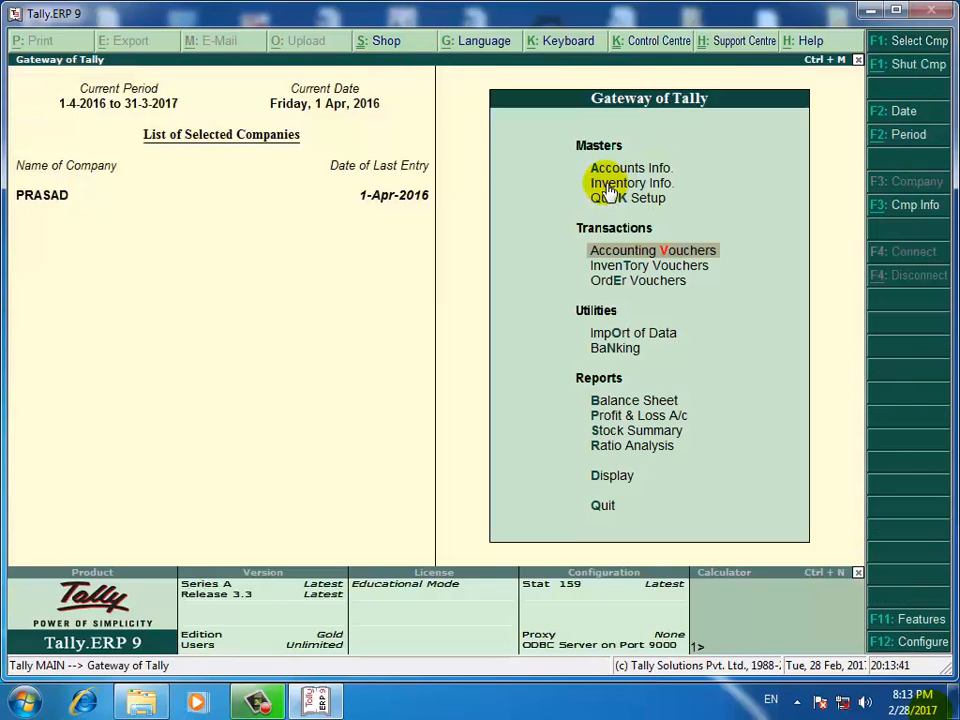
In the company's inventory features, set Use different Actual & Billed Qty to No, save and return to the Gateway.
key(F11)
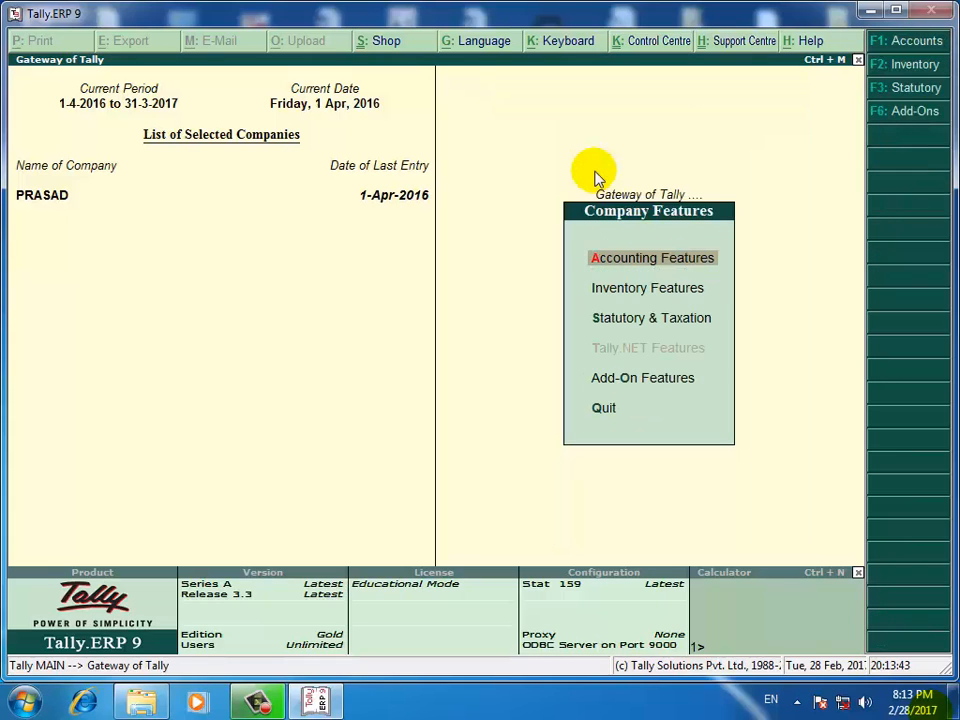
key(F2)
key(Return)
key(Return)
key(Return)
key(Return)
key(Return)
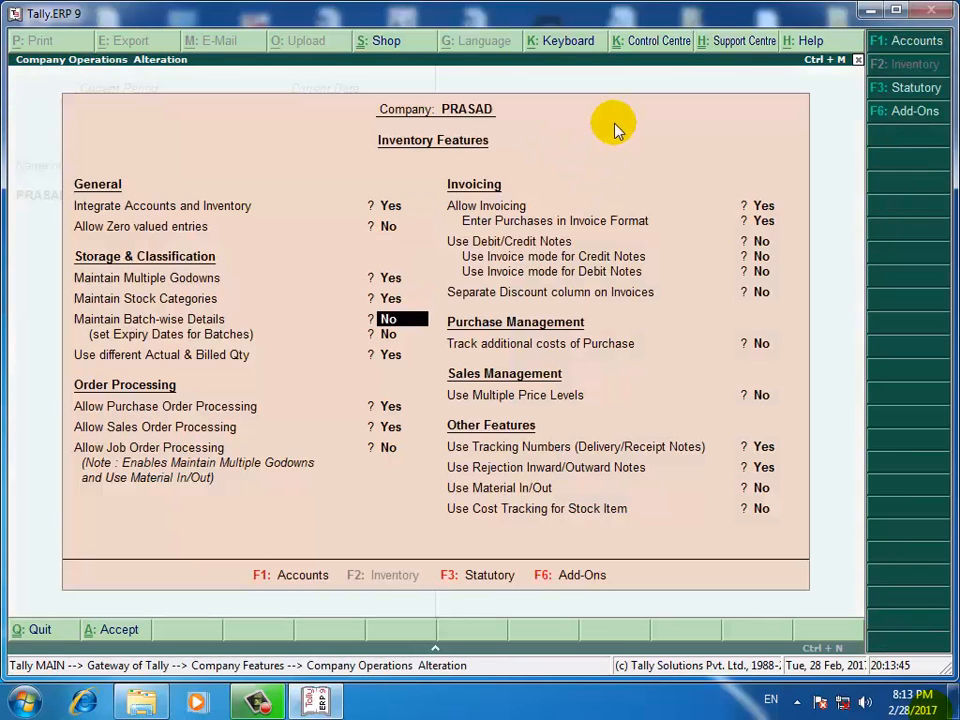
text(n)
key(Return)
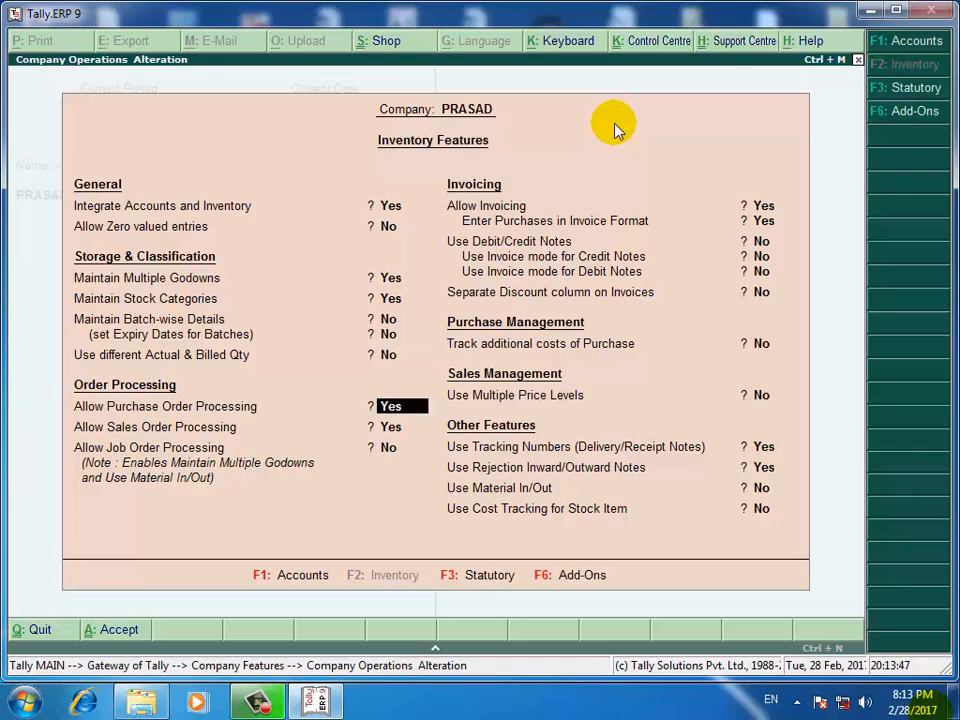
key(ctrl+a)
key(Escape)
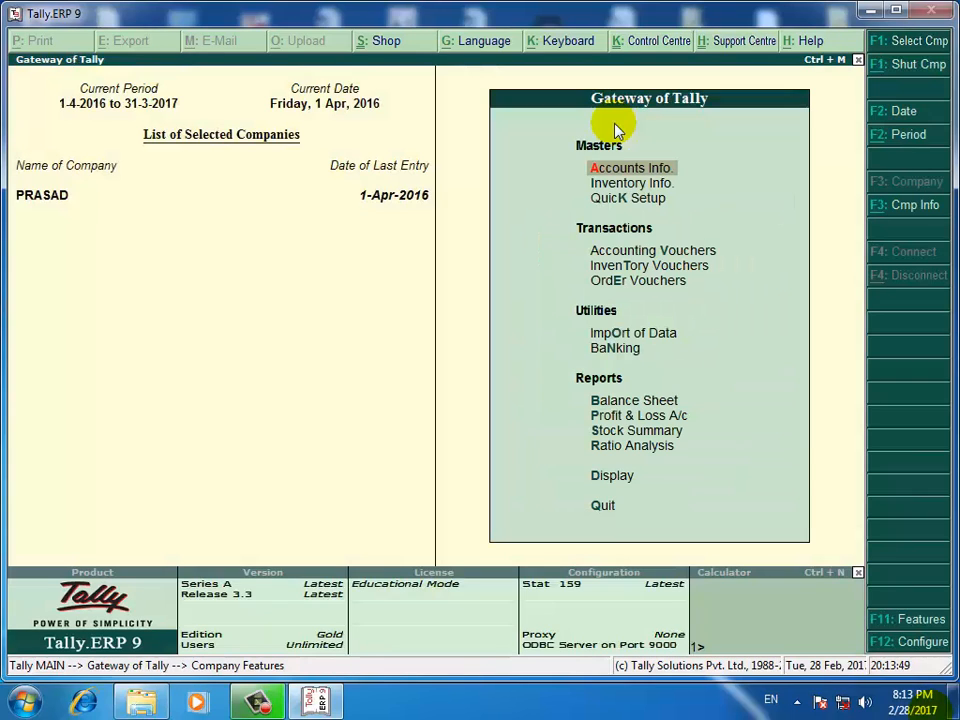
Open accounting voucher entry from the Gateway to create a Sales voucher.
key(Down)
key(Down)
key(Down)
key(Down)
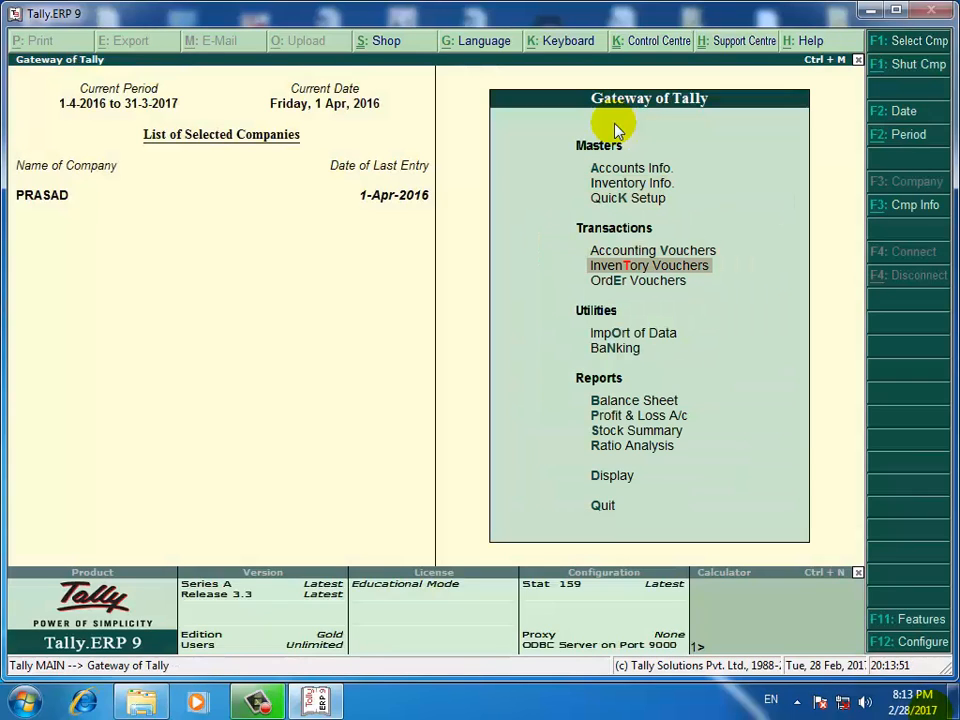
key(Up)
key(Return)
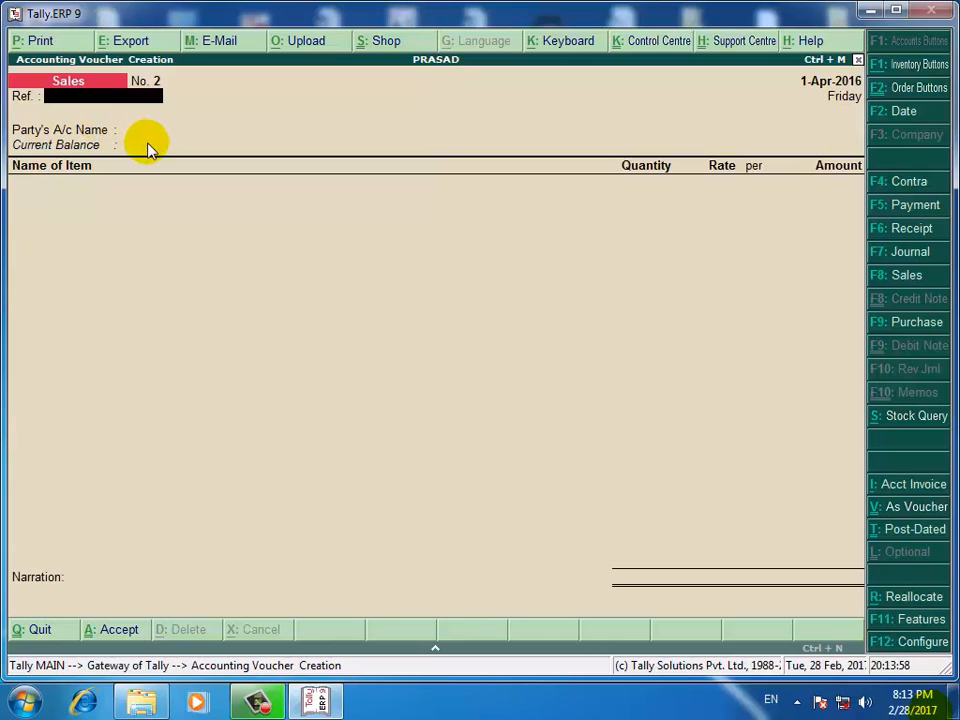
Enter AT/02 as the reference of the sales voucher.
text(am/)
text(02)
key(BackSpace)
key(BackSpace)
key(BackSpace)
key(BackSpace)
key(BackSpace)
text(AT/01)
key(BackSpace)
text(2)
key(Return)
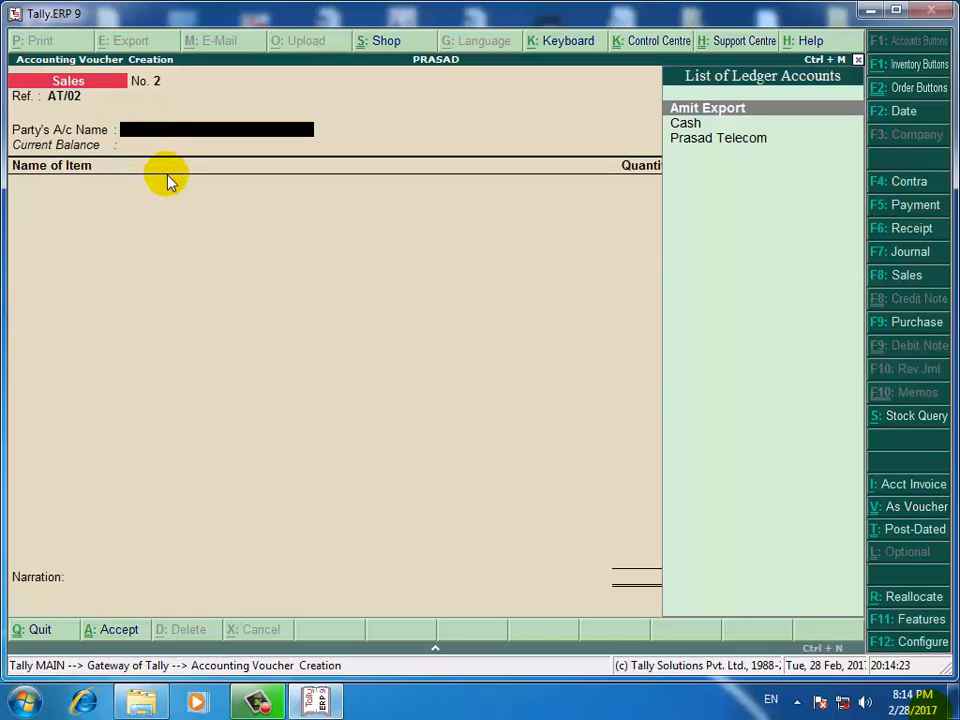
Start a new party ledger from the voucher, name it AMIT TRADING and place it under Sundry Debtors.
key(alt+c)
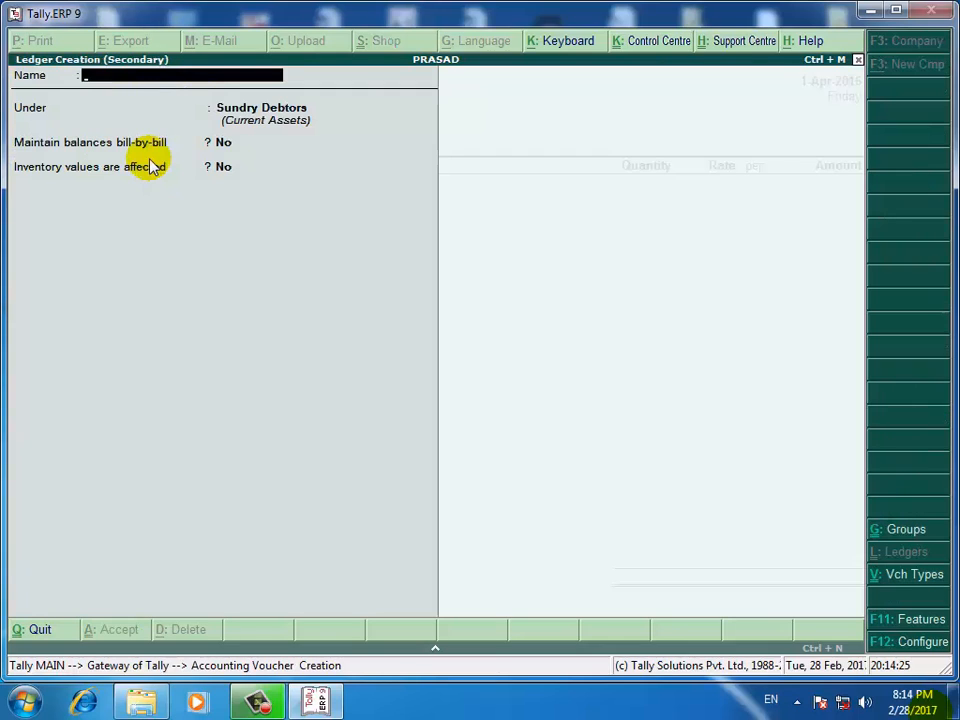
text(AMIT)
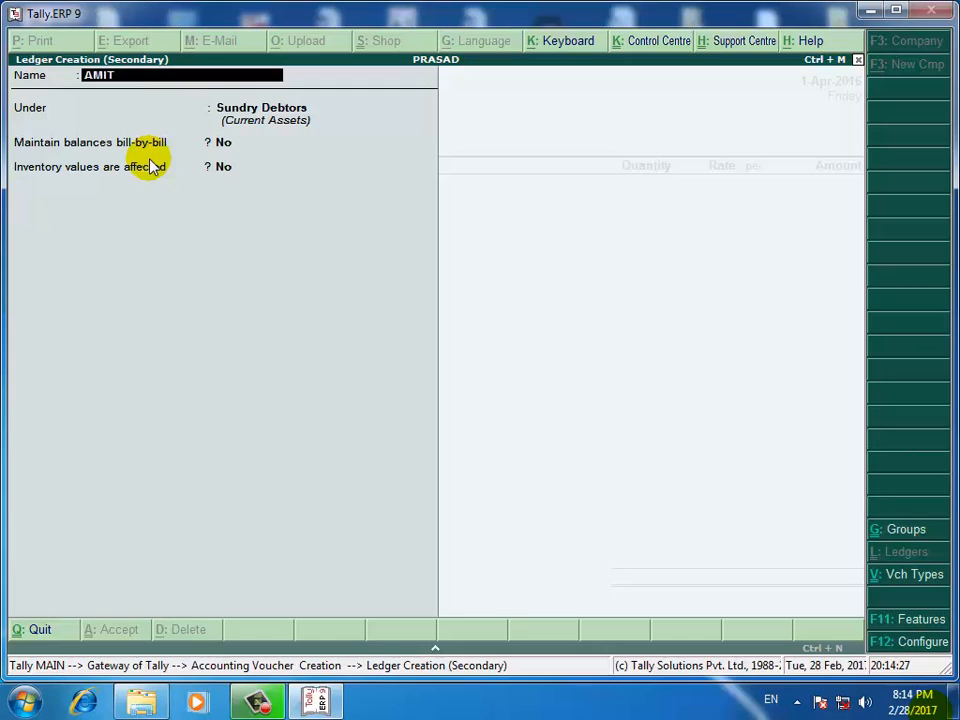
text( TRADING)
key(Return)
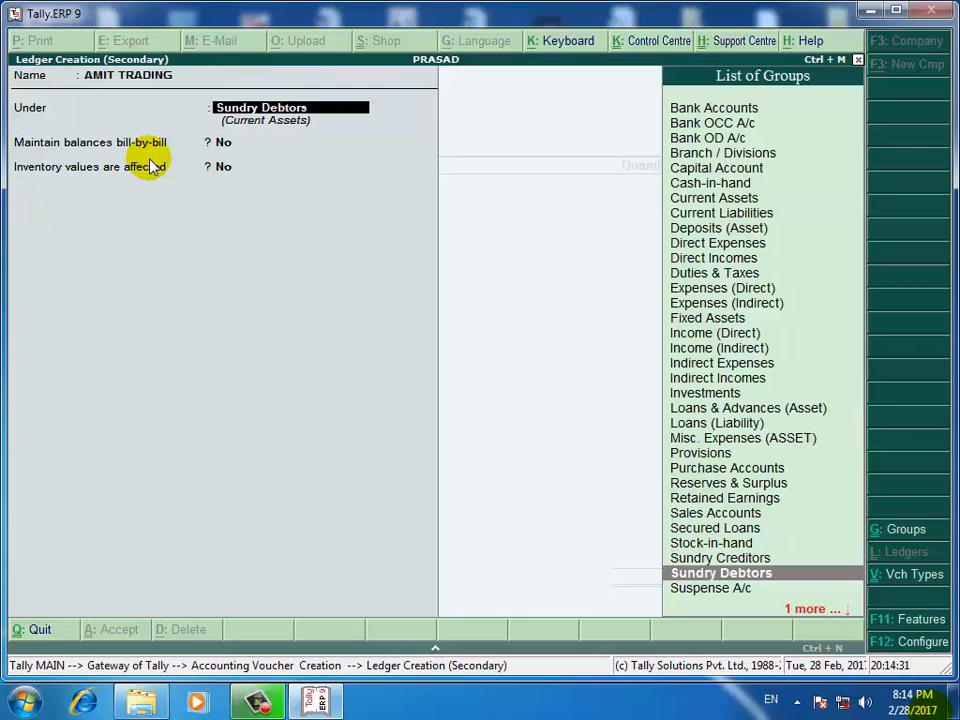
key(Down)
key(Down)
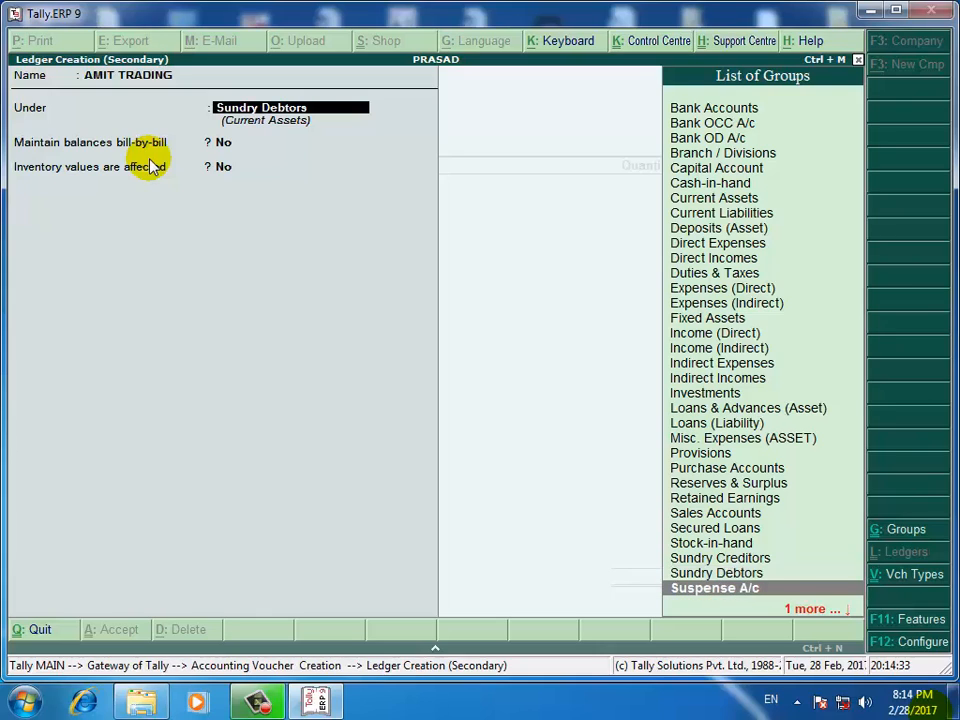
key(Up)
key(Up)
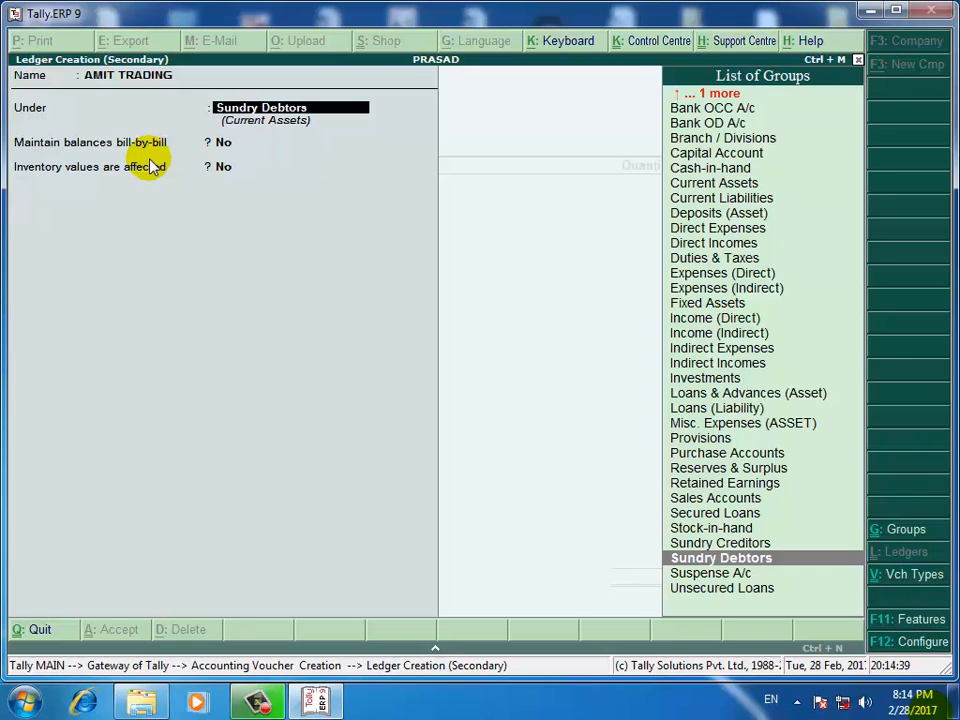
key(Return)
Leave bill-by-bill balances and inventory values at No, save the AMIT TRADING ledger and use it as the voucher's party.
key(Return)
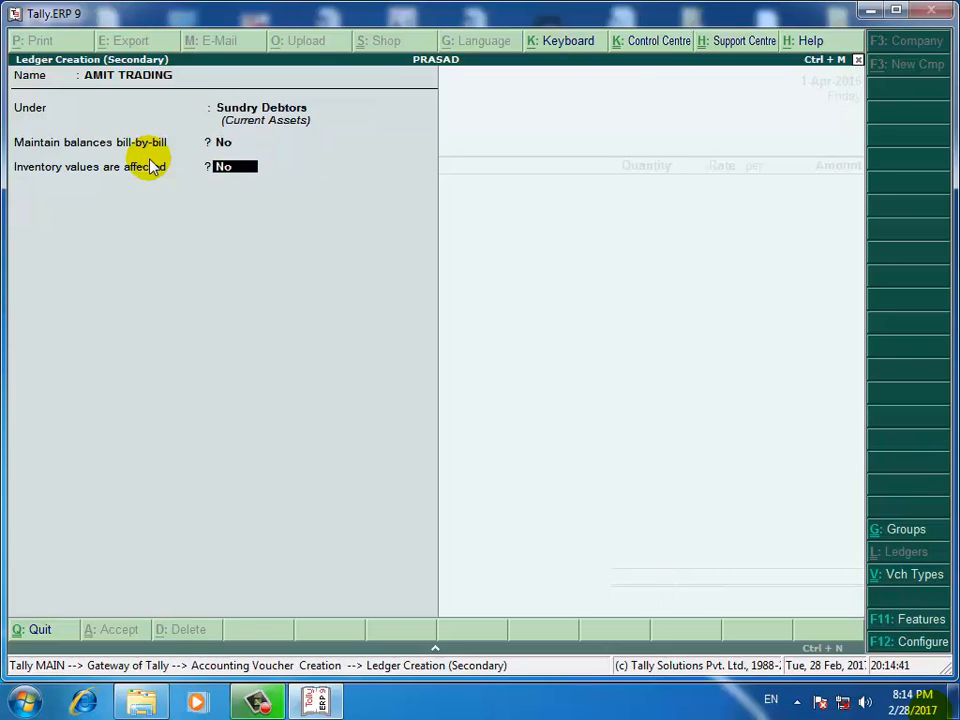
key(Return)
key(Return)
key(Return)
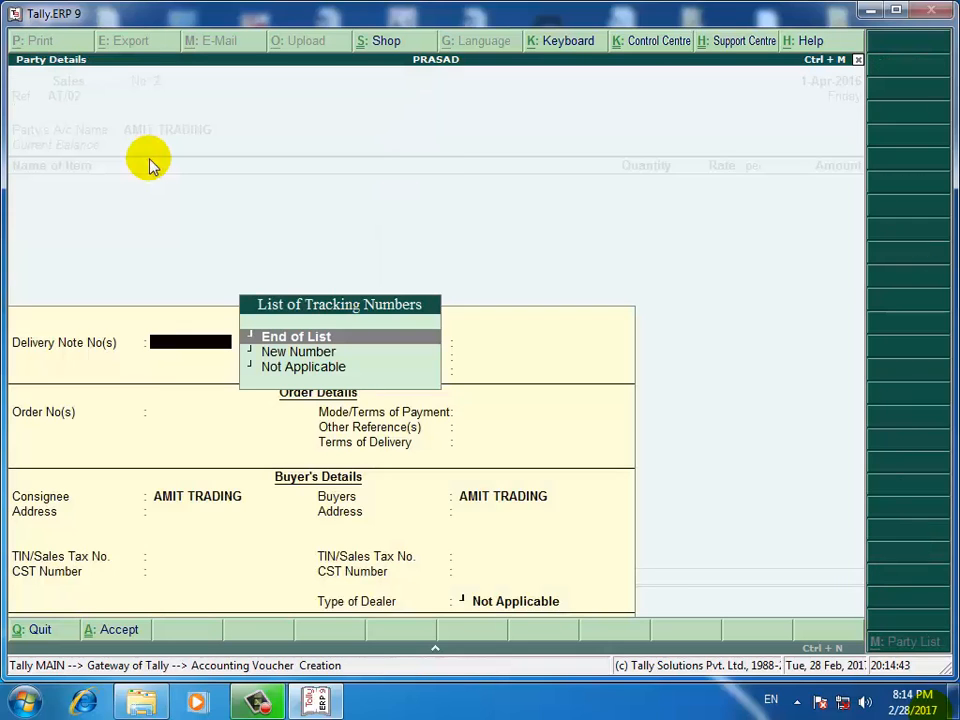
Set delivery notes and order numbers to End of List, leave the remaining party details at their defaults and accept them.
key(Return)
key(Return)
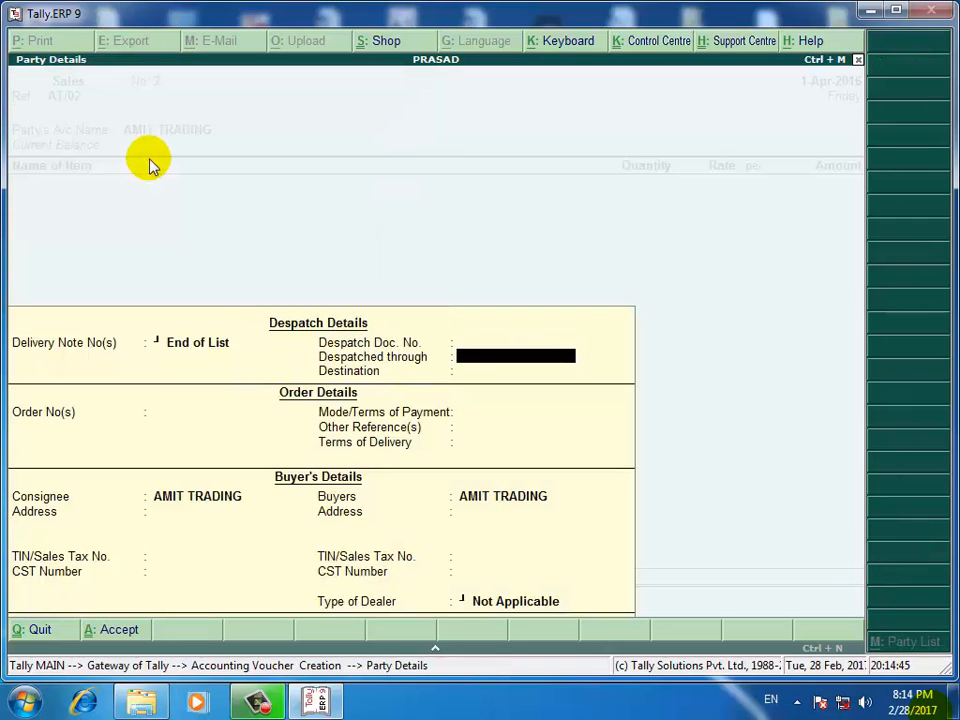
key(Return)
key(Return)
key(Return)
key(Return)
key(Return)
key(Return)
key(Return)
key(Return)
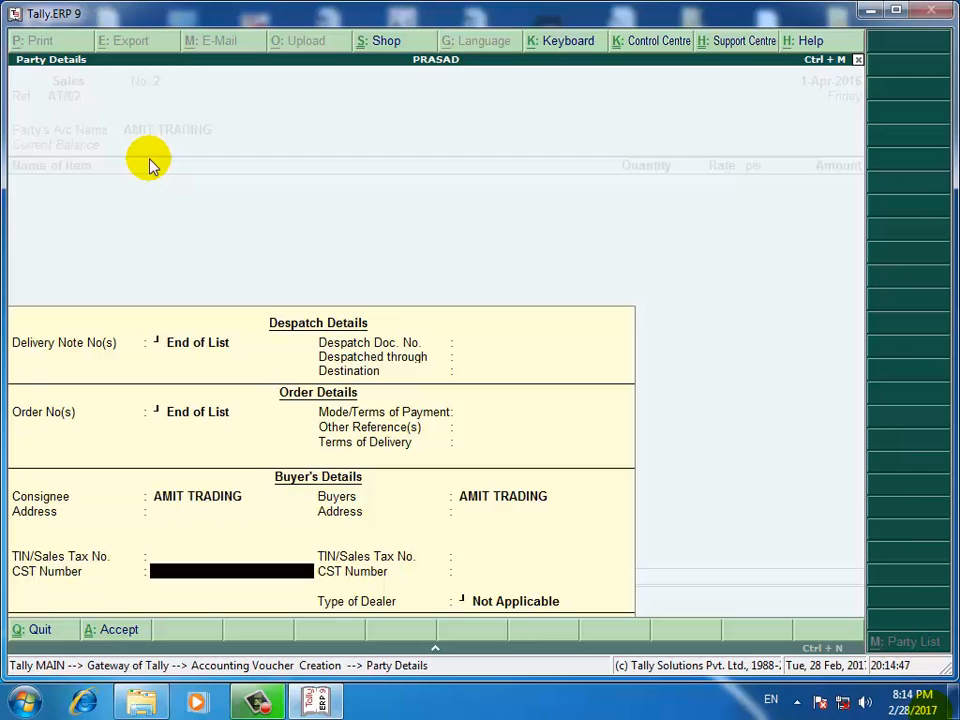
key(Return)
key(Return)
key(Return)
key(Return)
key(Return)
key(Return)
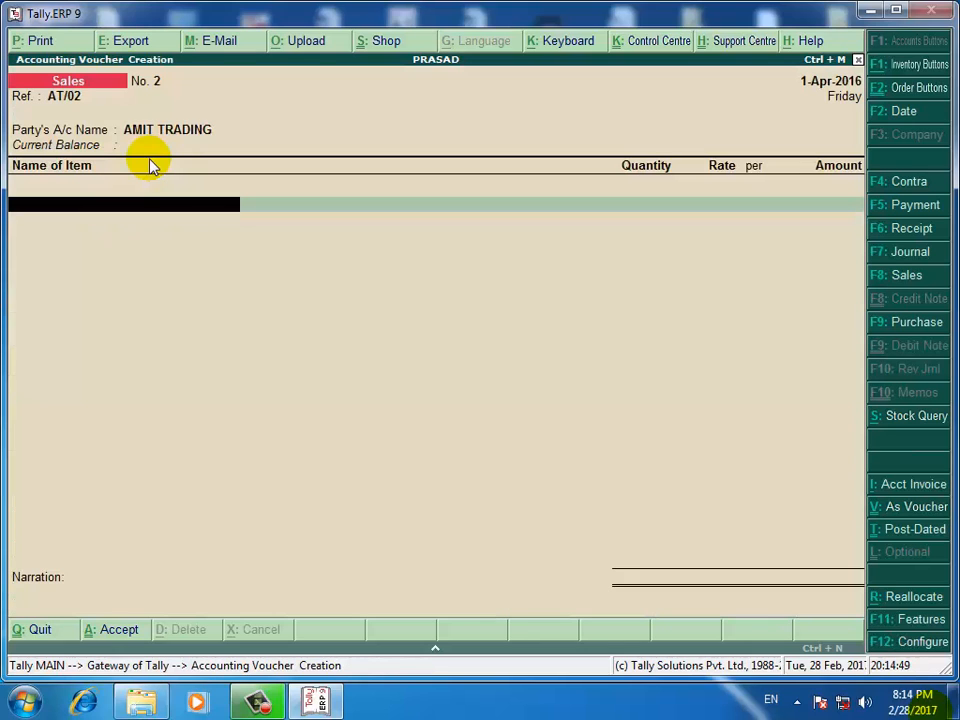
Go back to the party account and change it to Amit Export.
key(BackSpace)
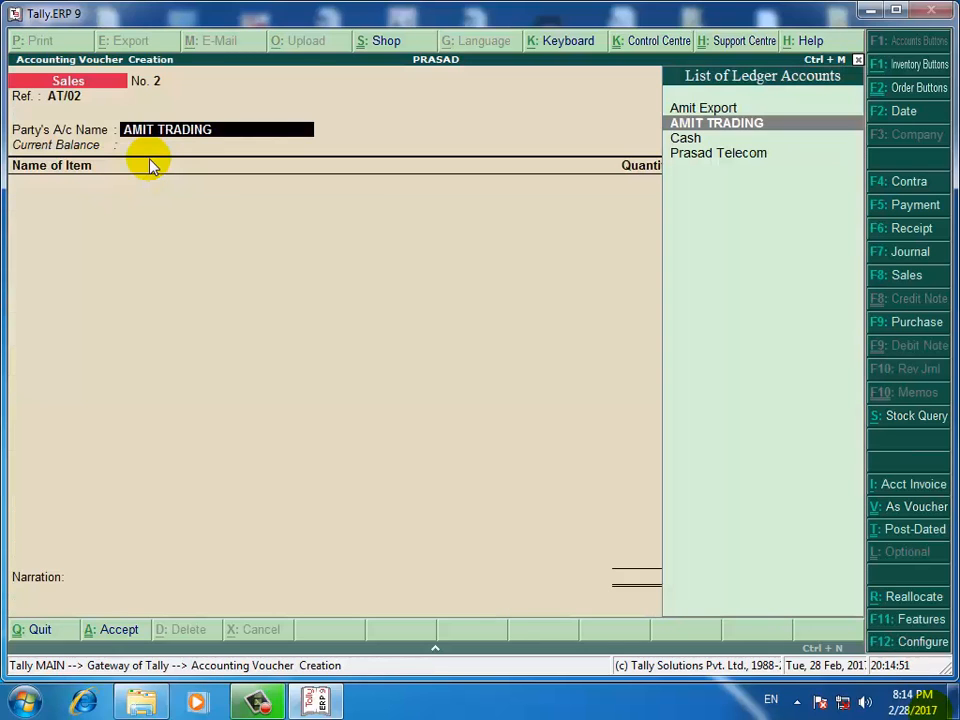
key(Up)
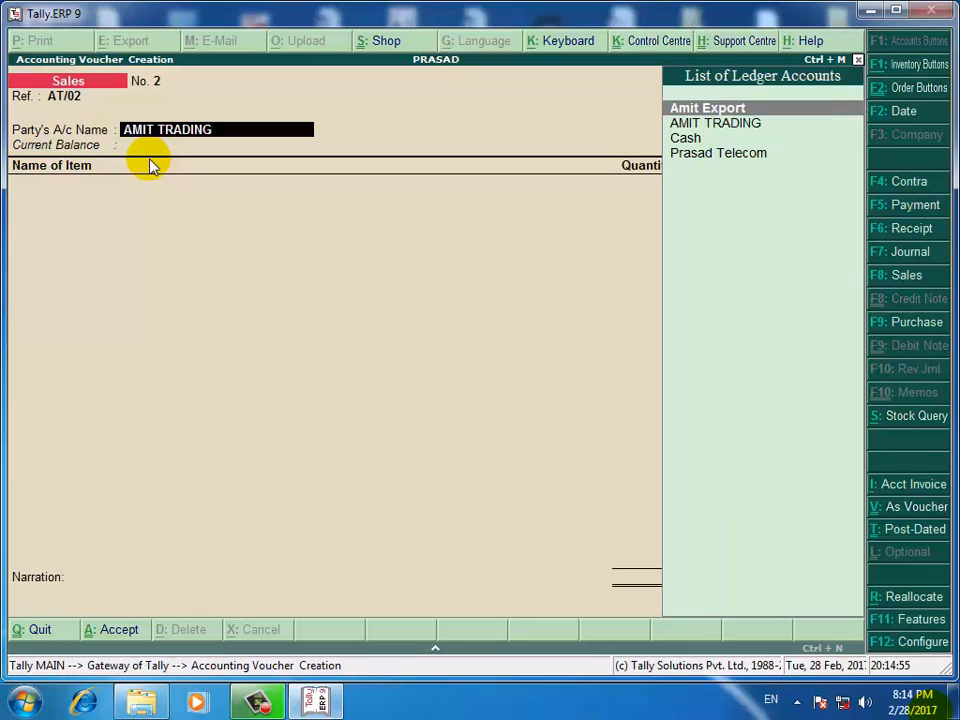
key(Return)
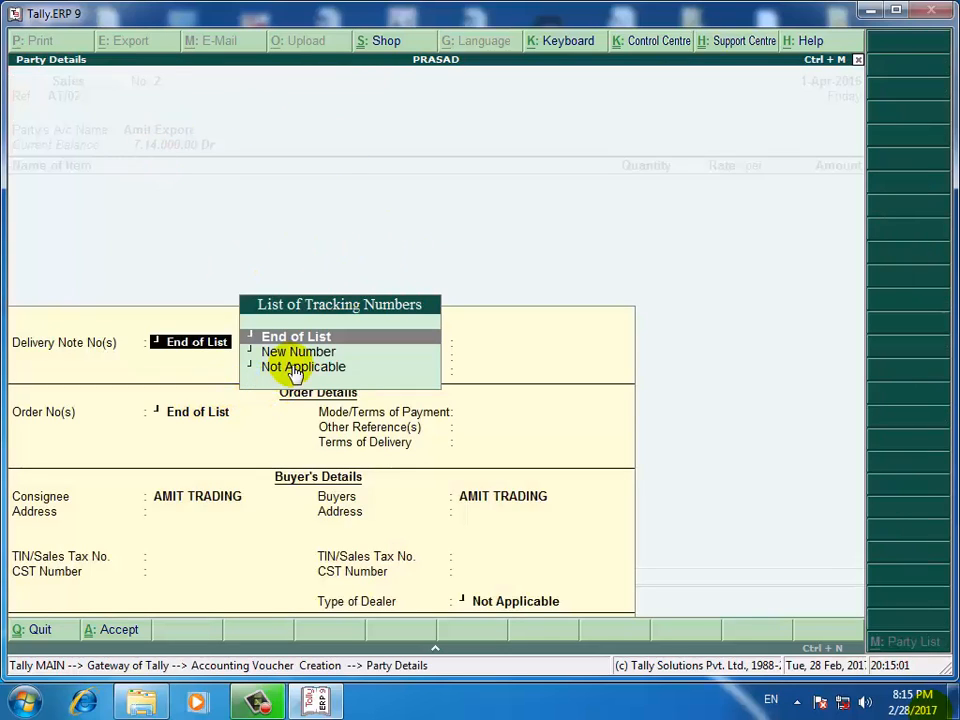
Accept the party details again, keeping End of List for delivery notes and orders and the buyer's details as filled in.
key(Return)
key(Return)
key(Return)
key(Return)
key(Return)
key(Return)
key(Return)
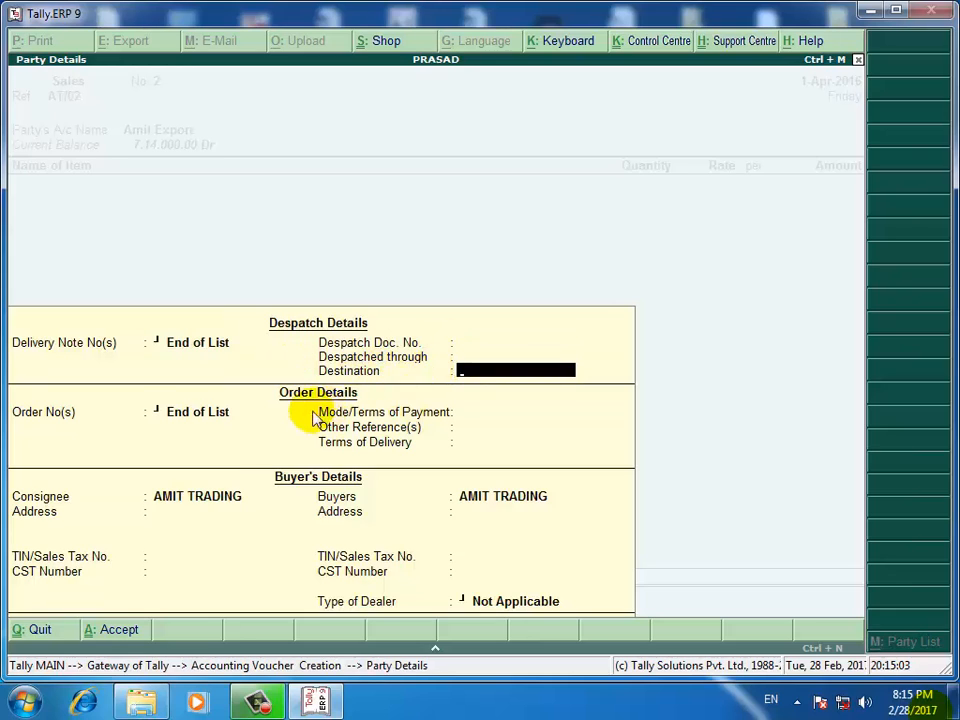
key(Return)
key(Return)
key(Return)
key(Return)
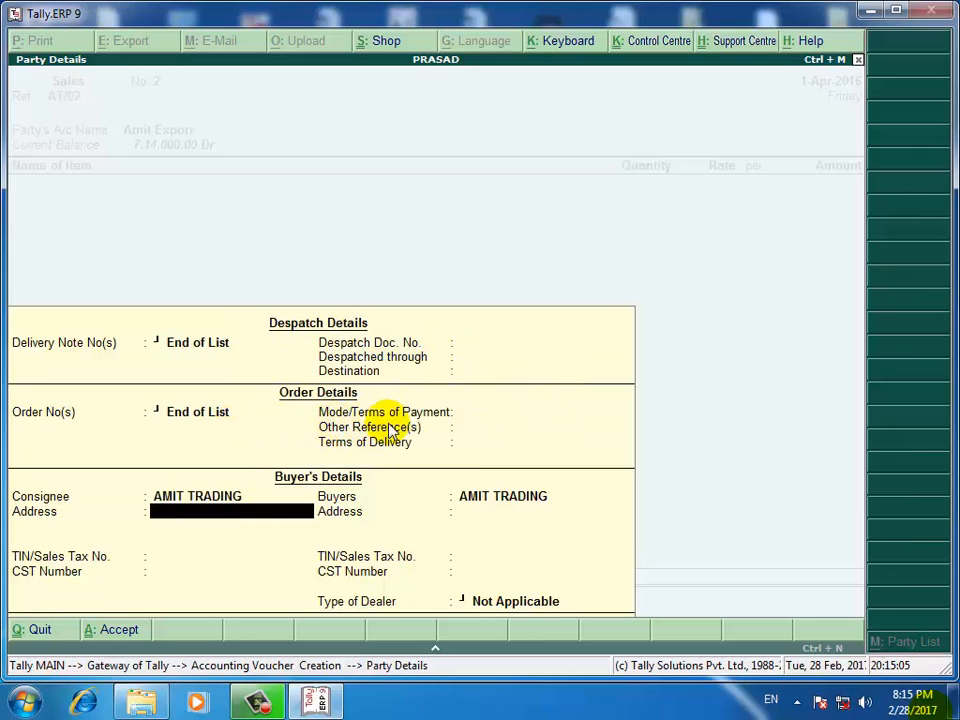
key(Return)
key(Return)
key(Return)
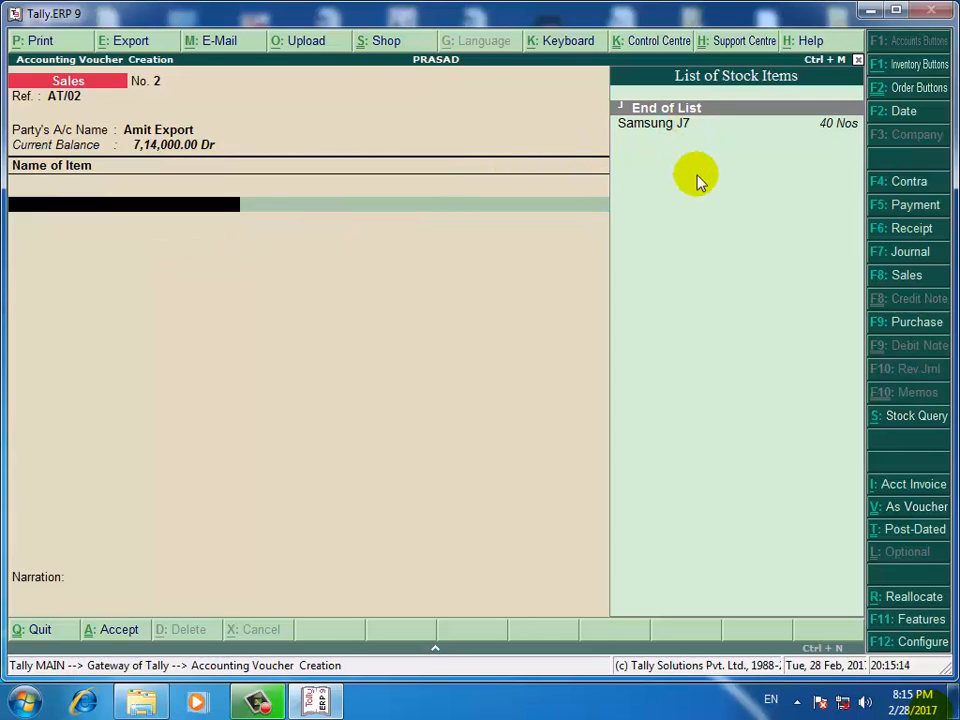
Add the stock item Samsung J7 with both tracking number and order number set to Not Applicable.
key(Down)
key(Return)
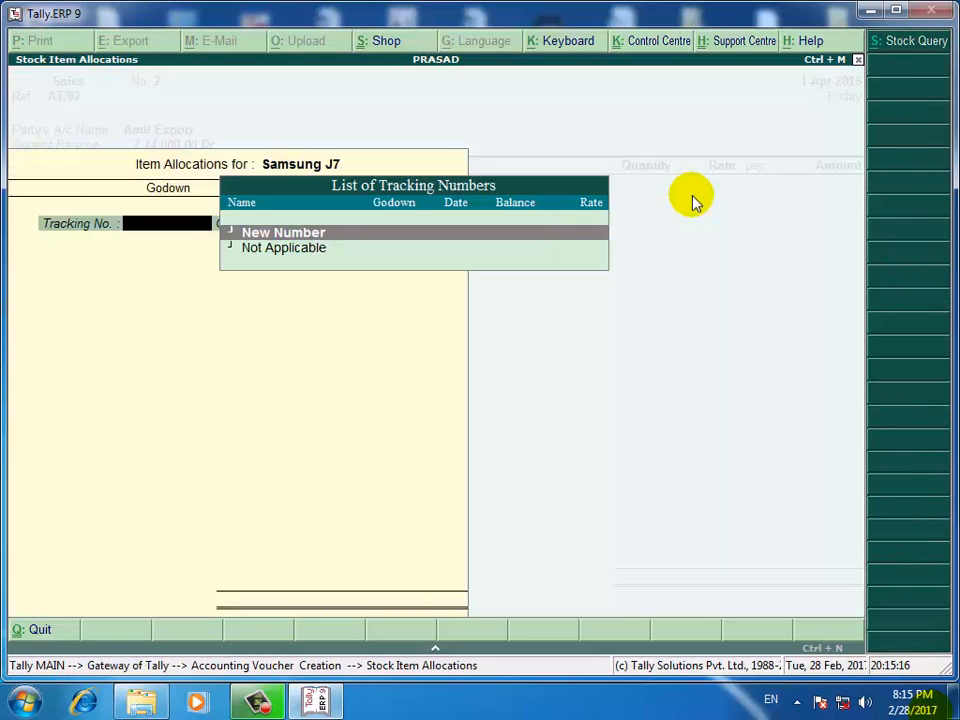
click(320, 252)
click(320, 252)
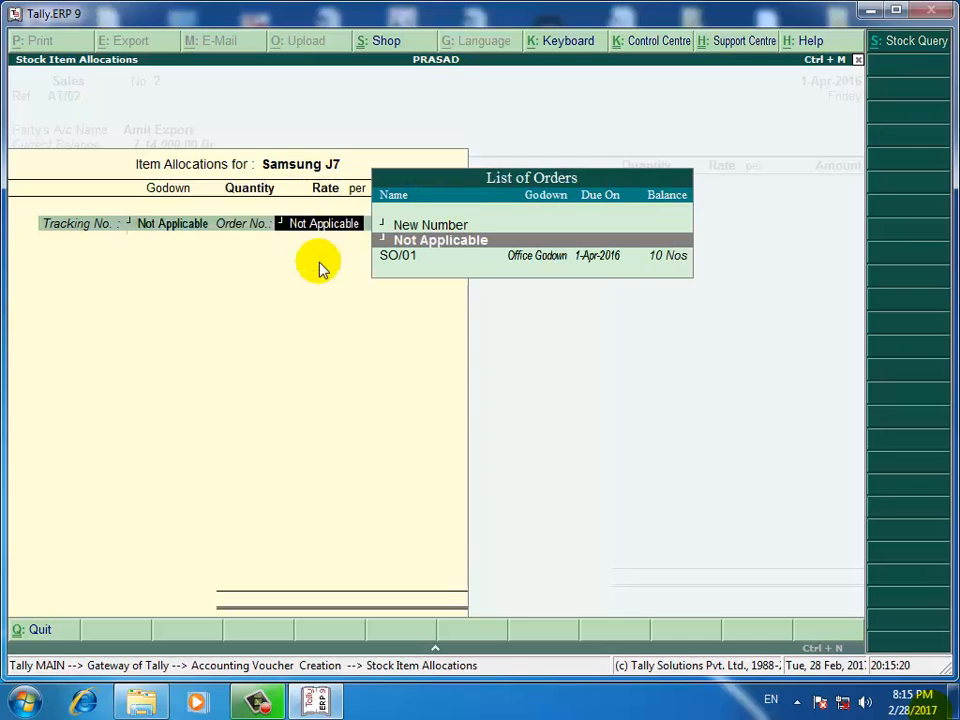
key(Return)
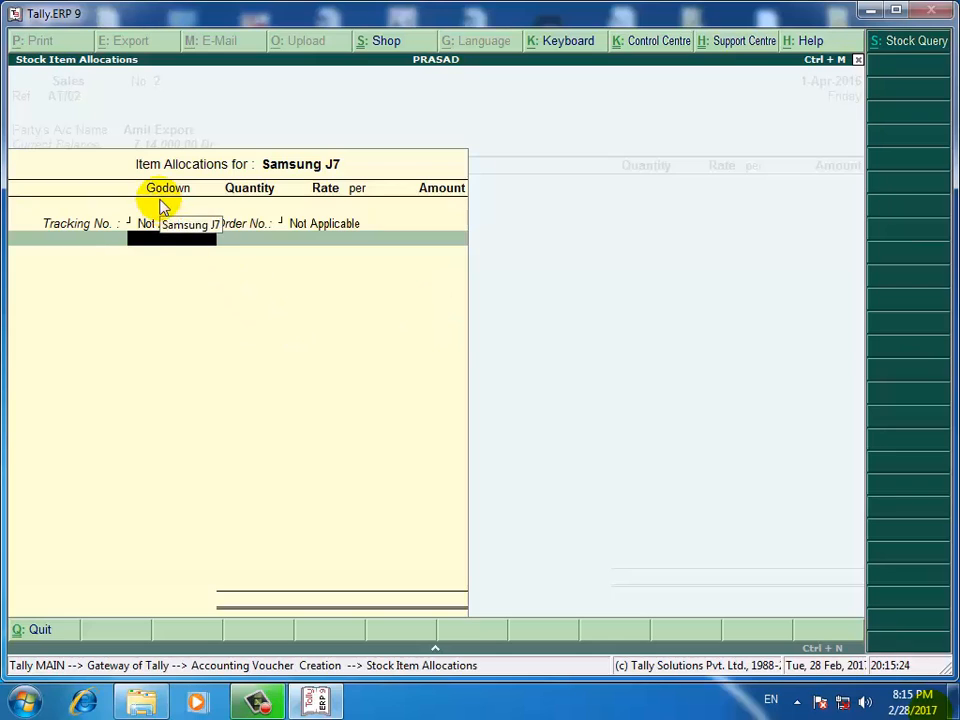
Allocate 10 Nos of Samsung J7 from Office Godown at a rate of 10,000 per Nos and finish the allocation.
text(O)
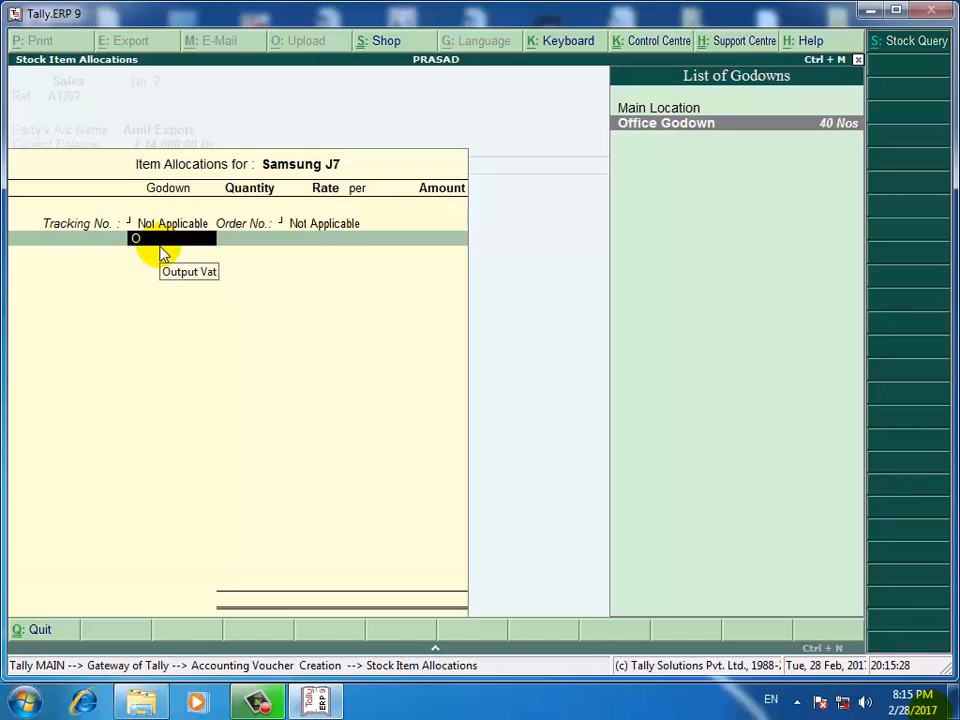
key(Return)
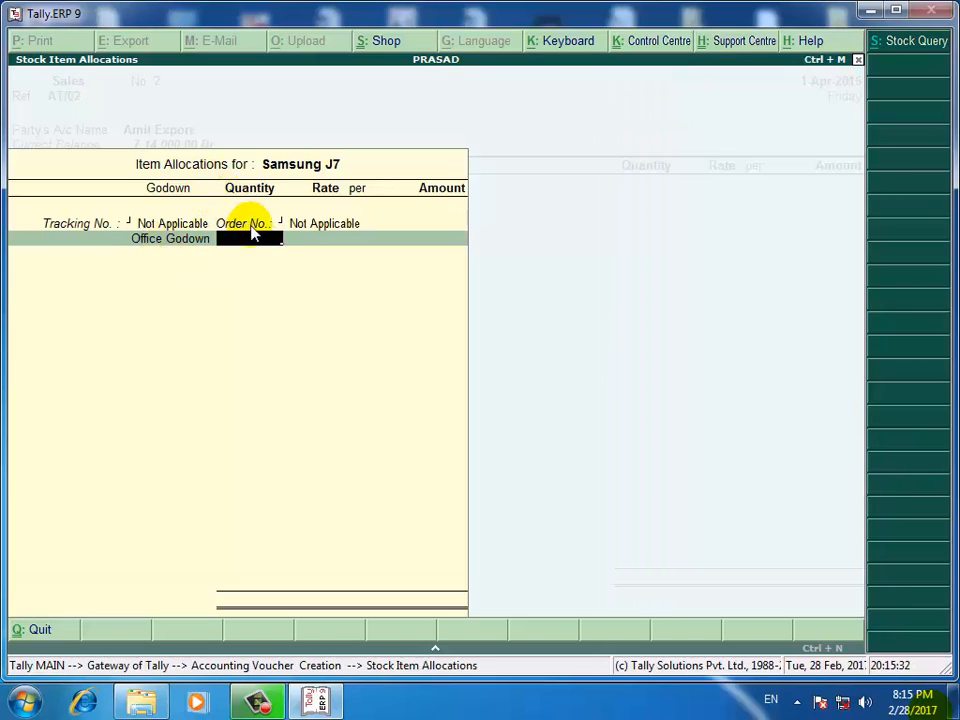
text(10)
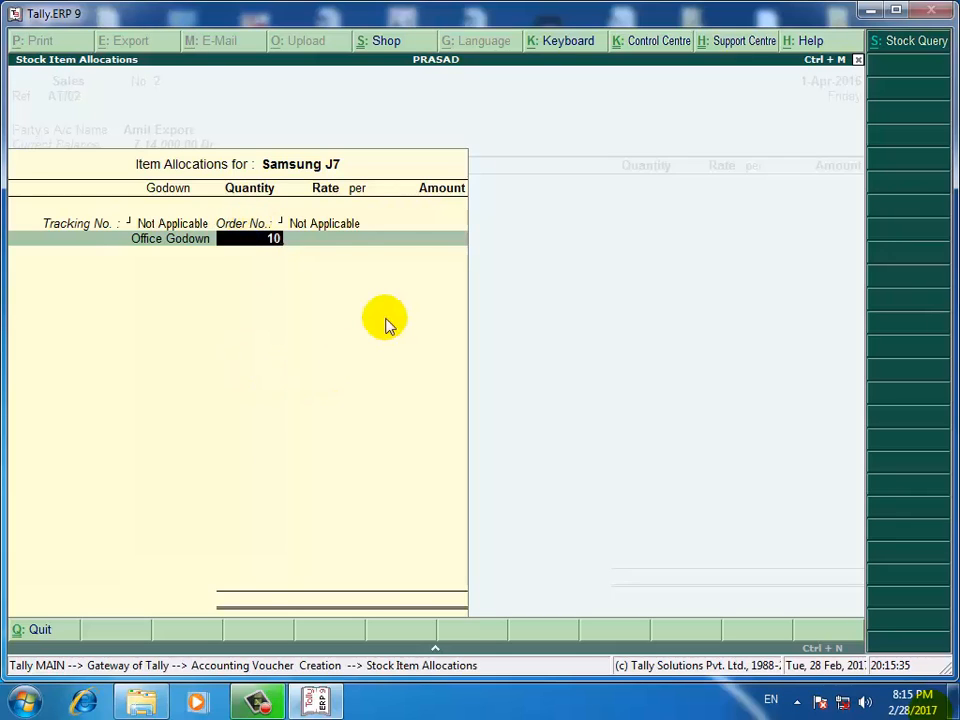
key(Return)
text(1)
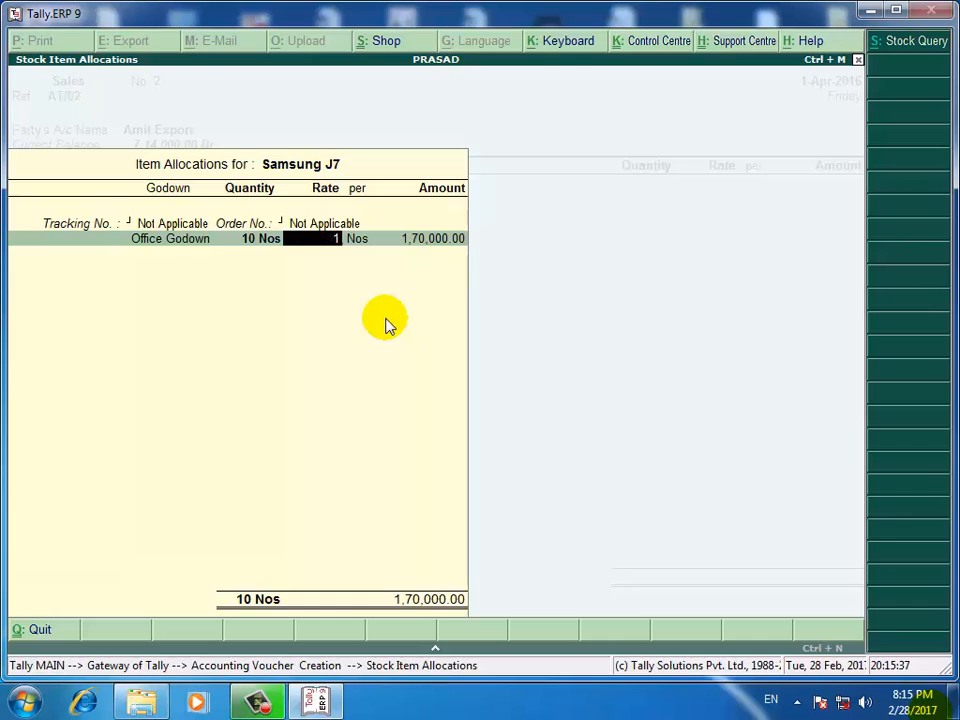
text(0000)
key(Return)
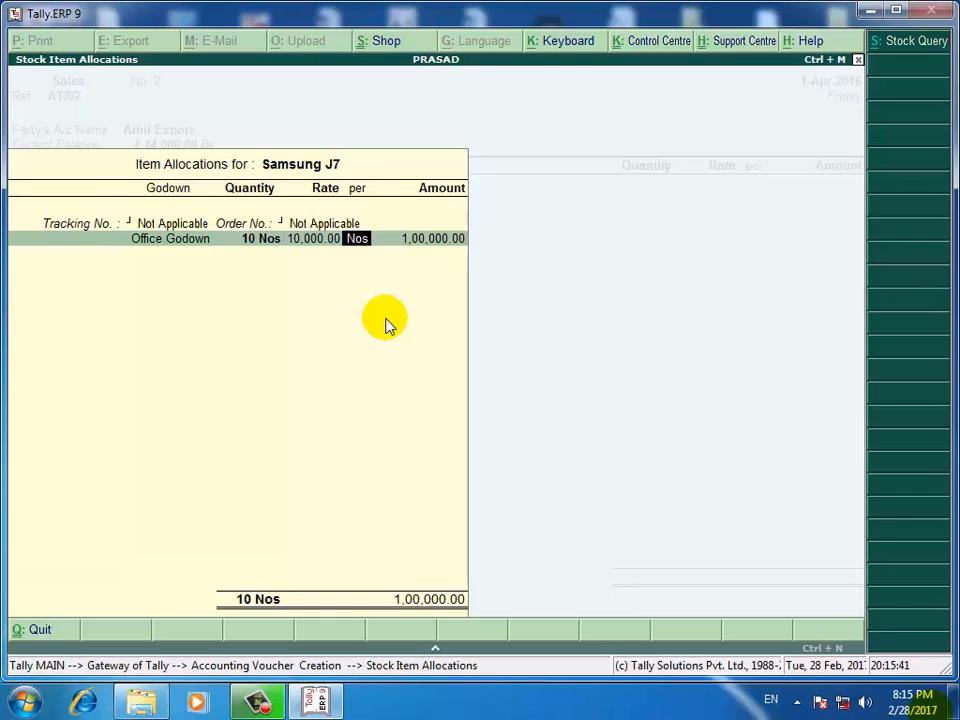
key(Return)
key(Return)
key(Return)
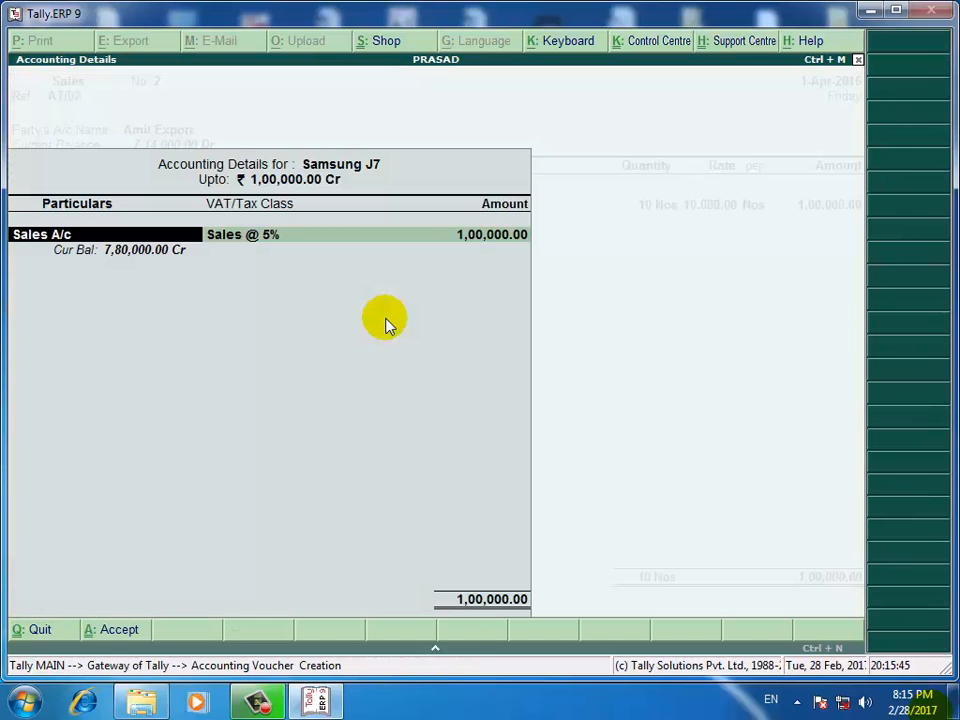
Post the Samsung J7 amount to Sales A/c with tax class Sales @ 5% and end the item list.
key(Return)
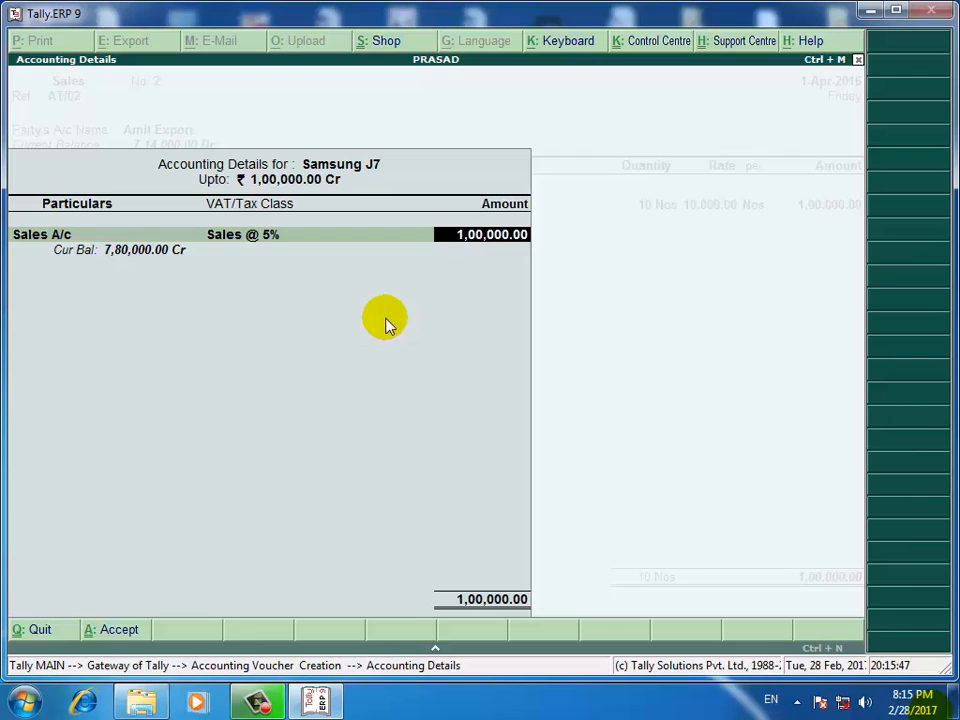
key(Return)
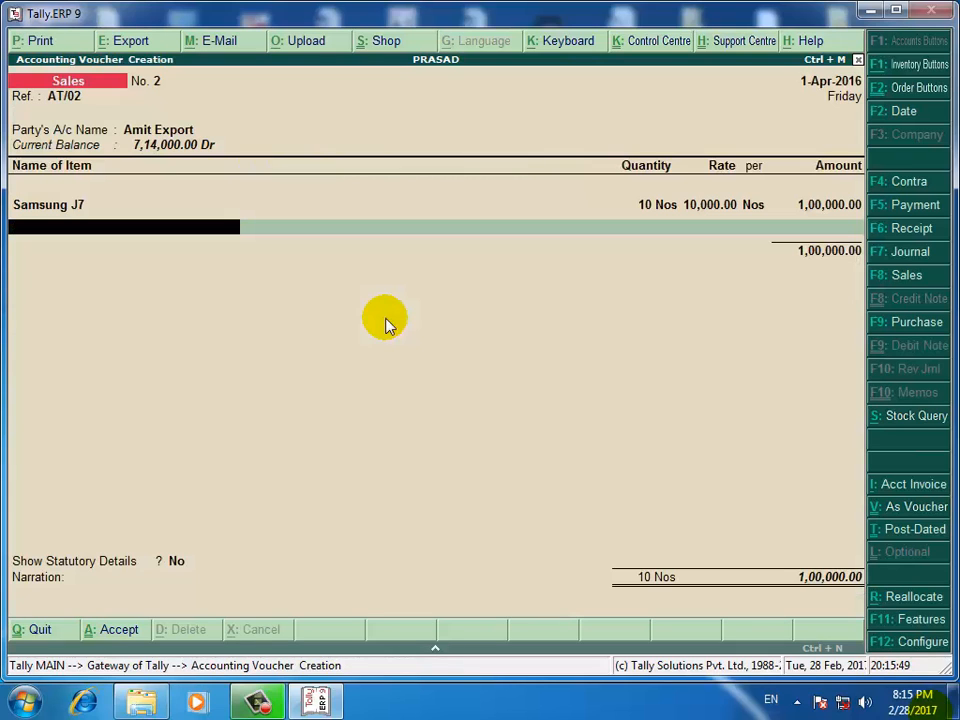
key(Return)
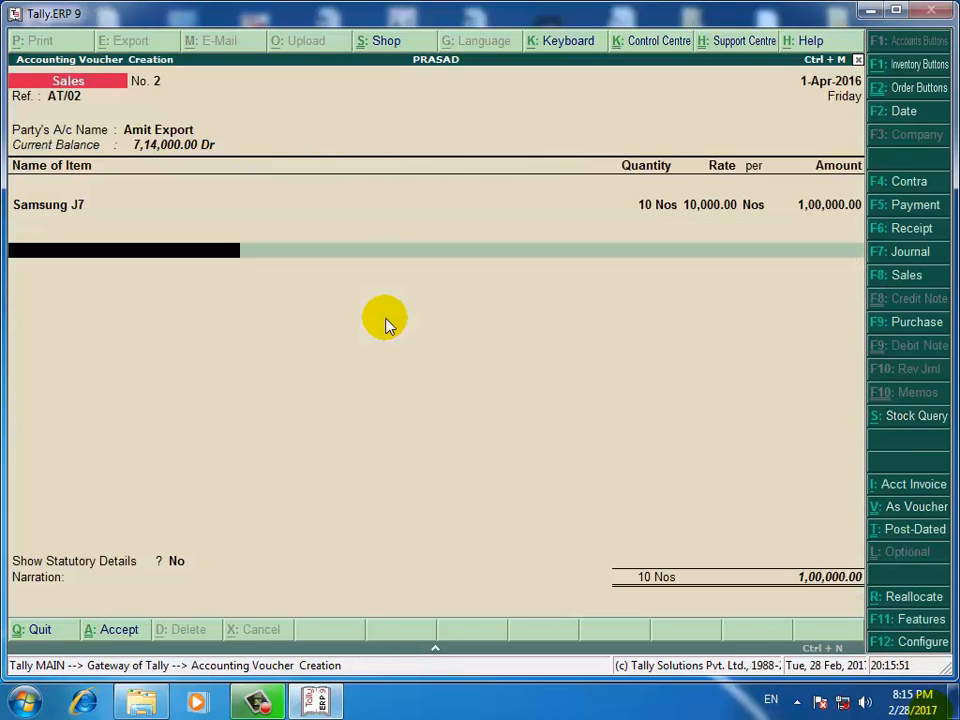
Add Output Vat at 5 % to the sales invoice, leave the narration blank and accept the voucher.
text(O)
key(Return)
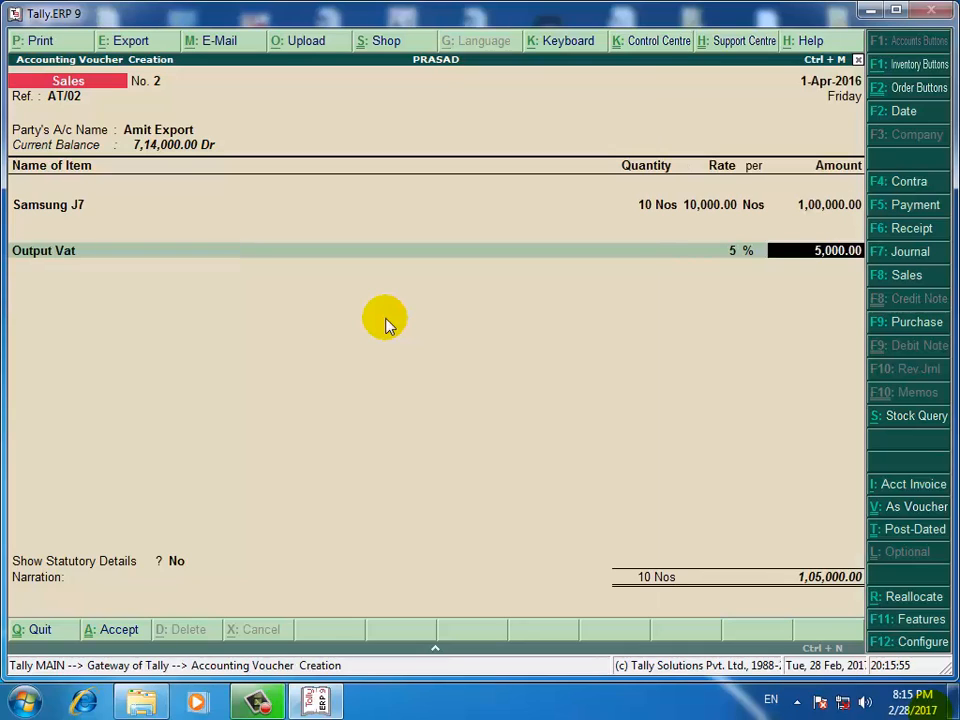
key(Return)
key(Return)
key(Return)
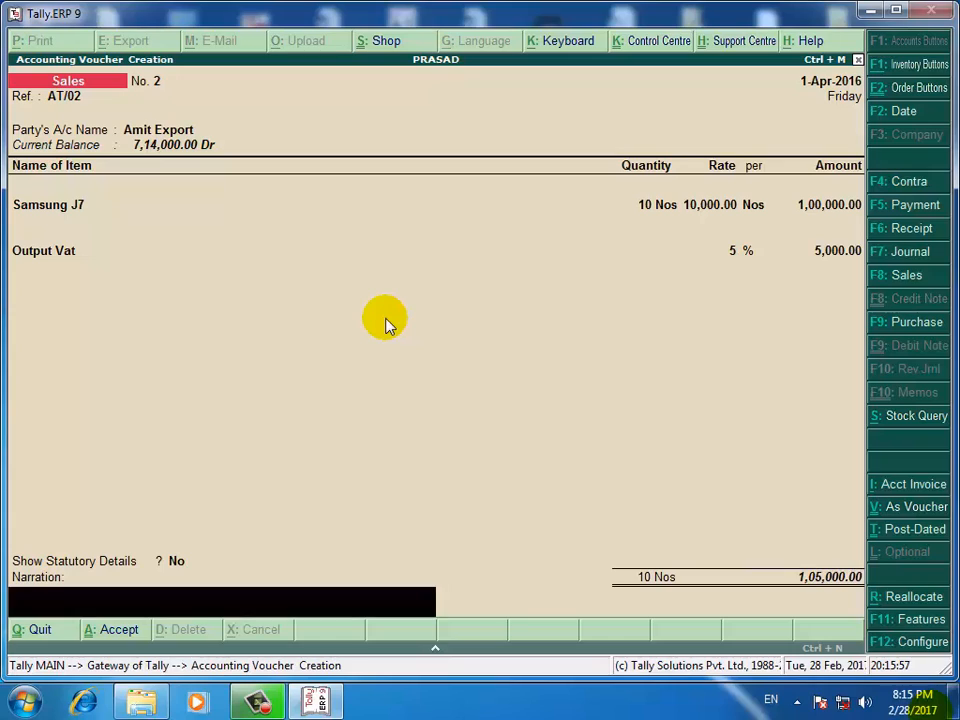
key(Return)
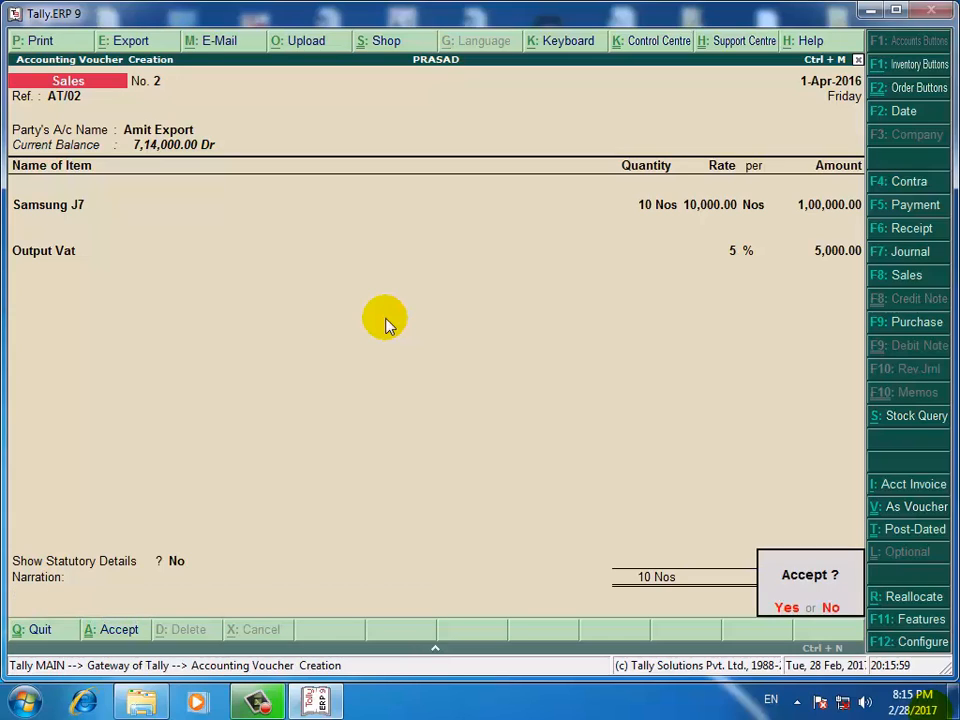
key(Return)
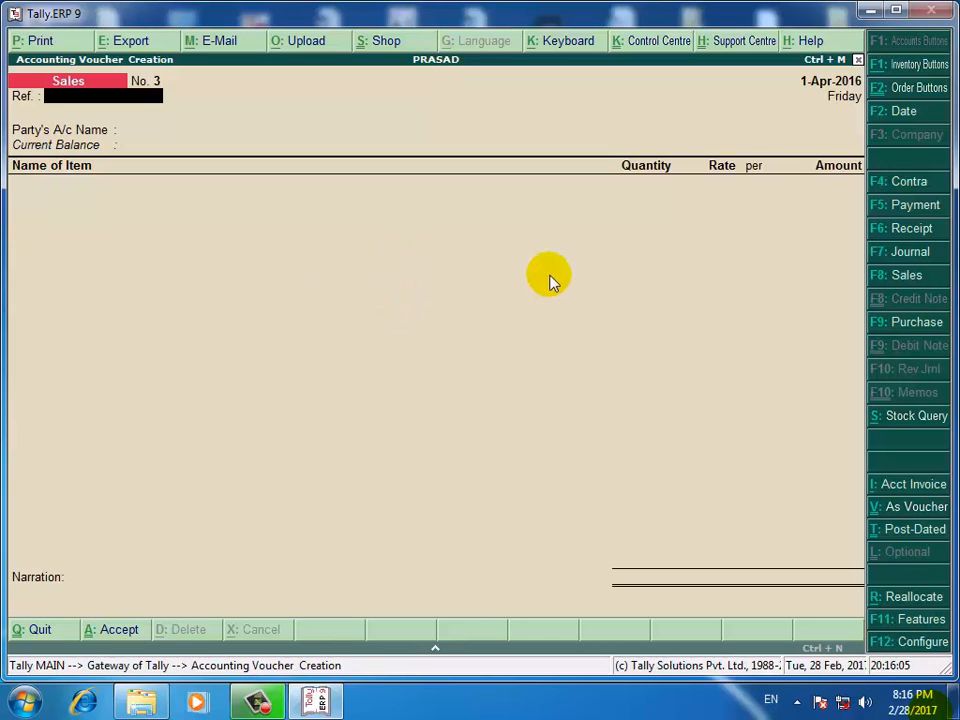
Quit voucher creation and open the Display reports from the Gateway of Tally.
key(Escape)
key(y)
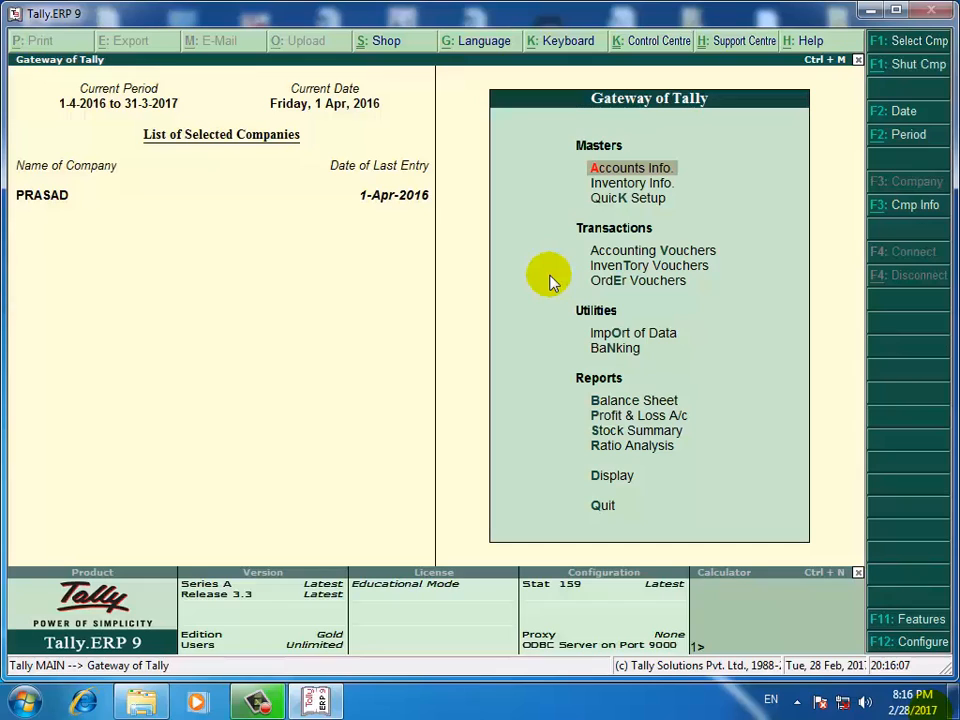
key(Down)
key(Down)
key(Down)
key(Down)
key(Down)
key(Down)
key(Down)
key(Down)
key(Down)
key(Down)
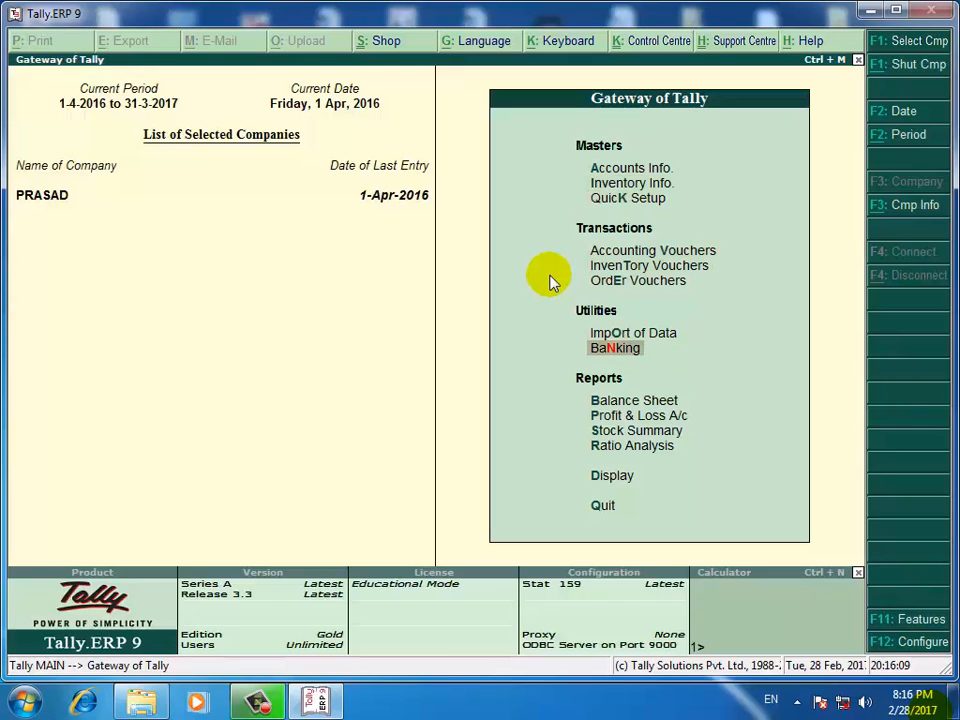
key(Down)
key(Down)
key(Return)
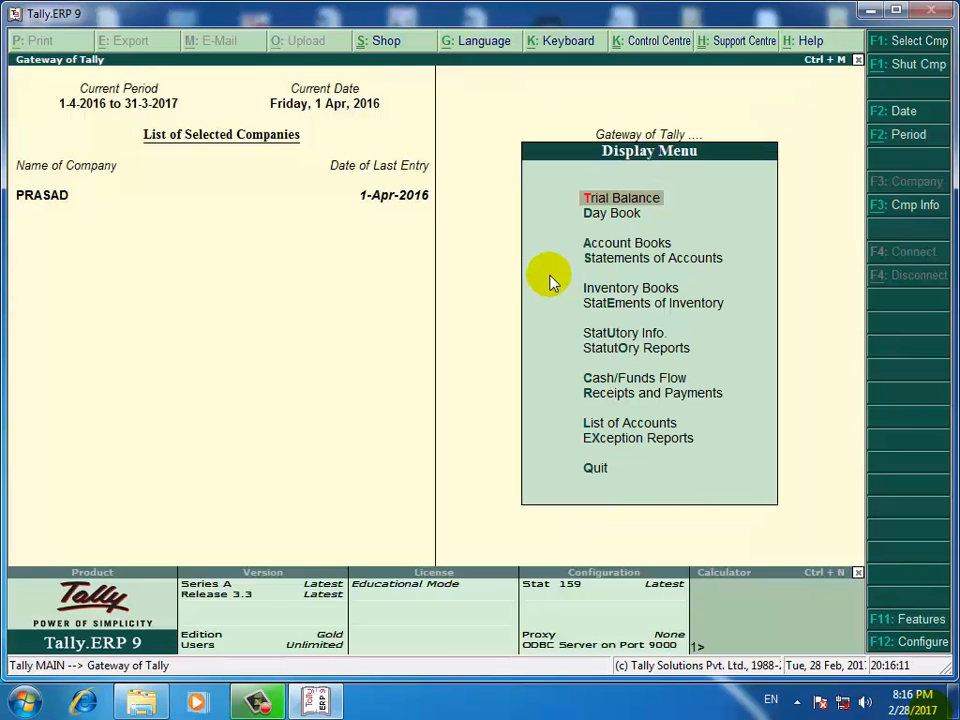
Open Statistics under Statements of Accounts, check the voucher counts down to TAX SALE, and return to the Gateway.
key(Down)
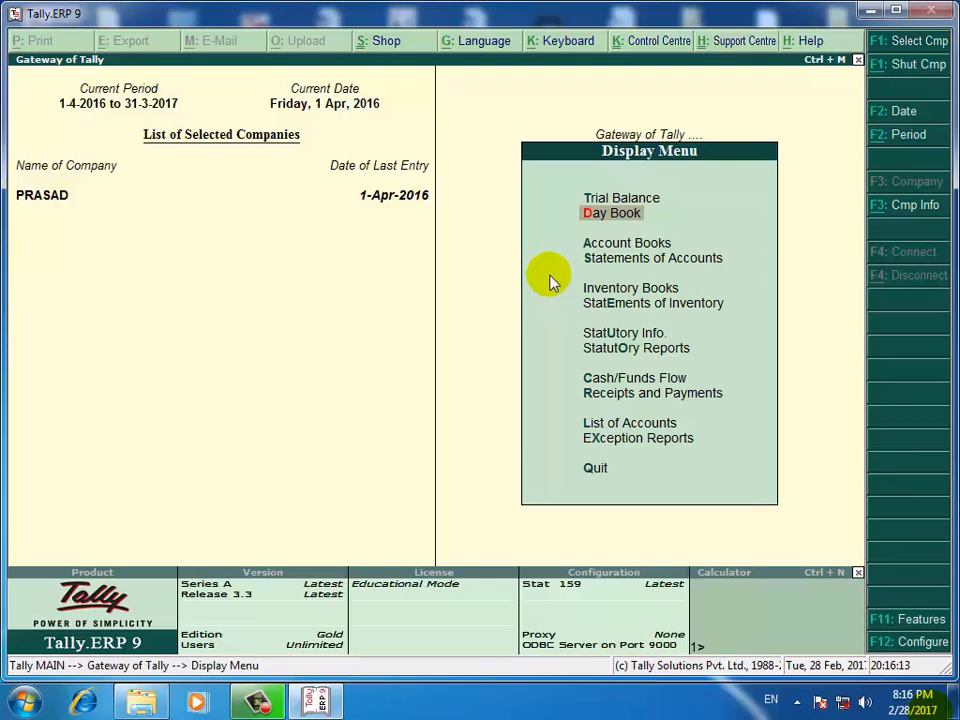
key(Down)
key(Down)
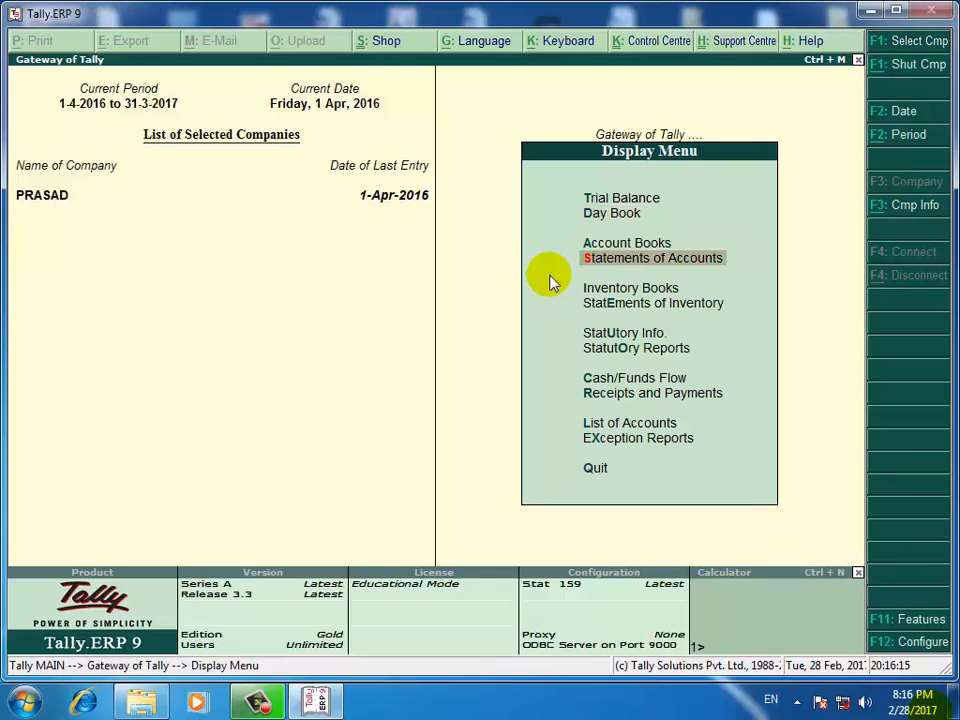
key(Return)
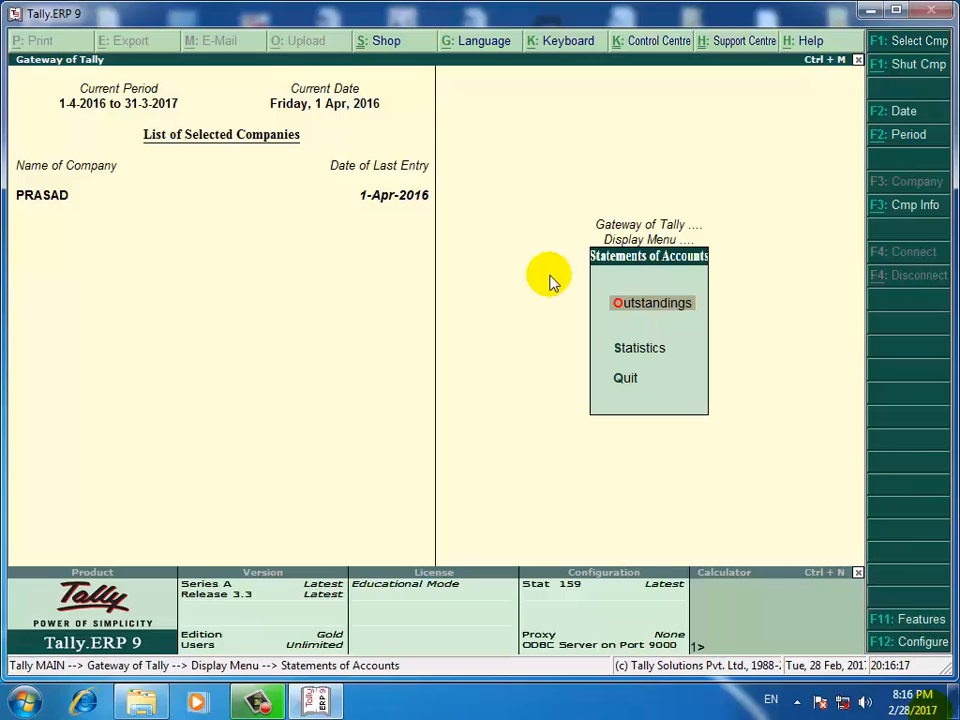
key(Down)
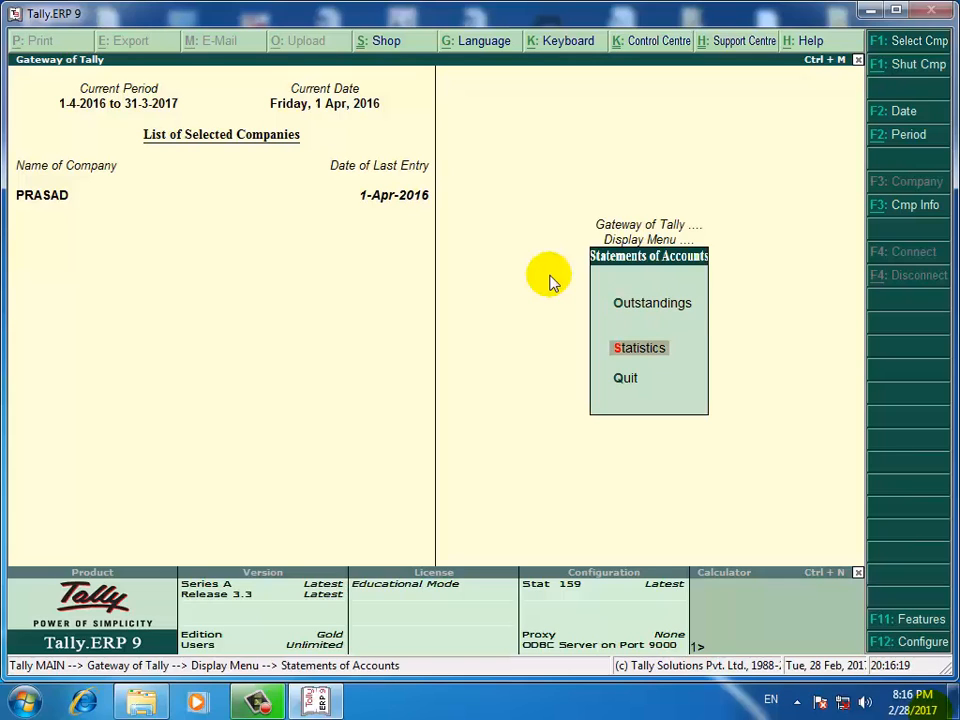
key(Return)
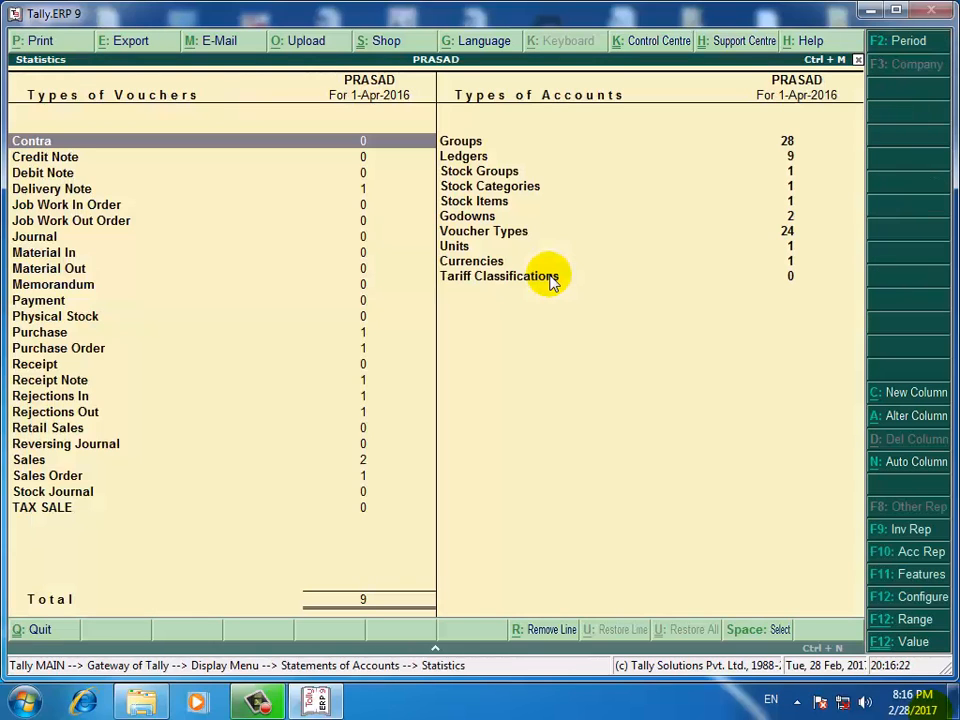
key(End)
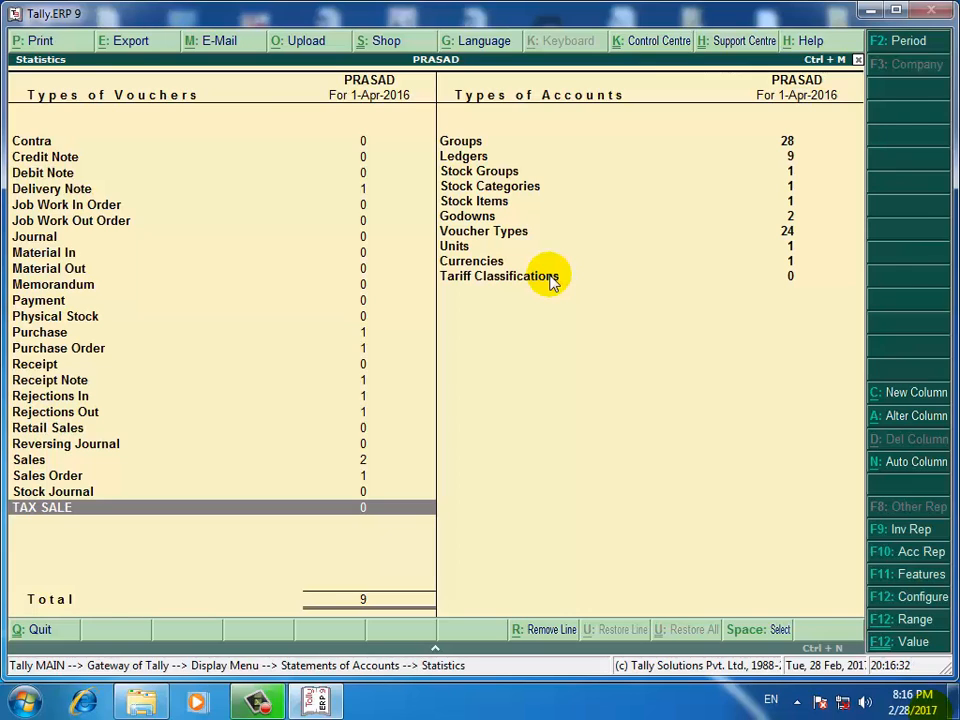
key(Escape)
key(Escape)
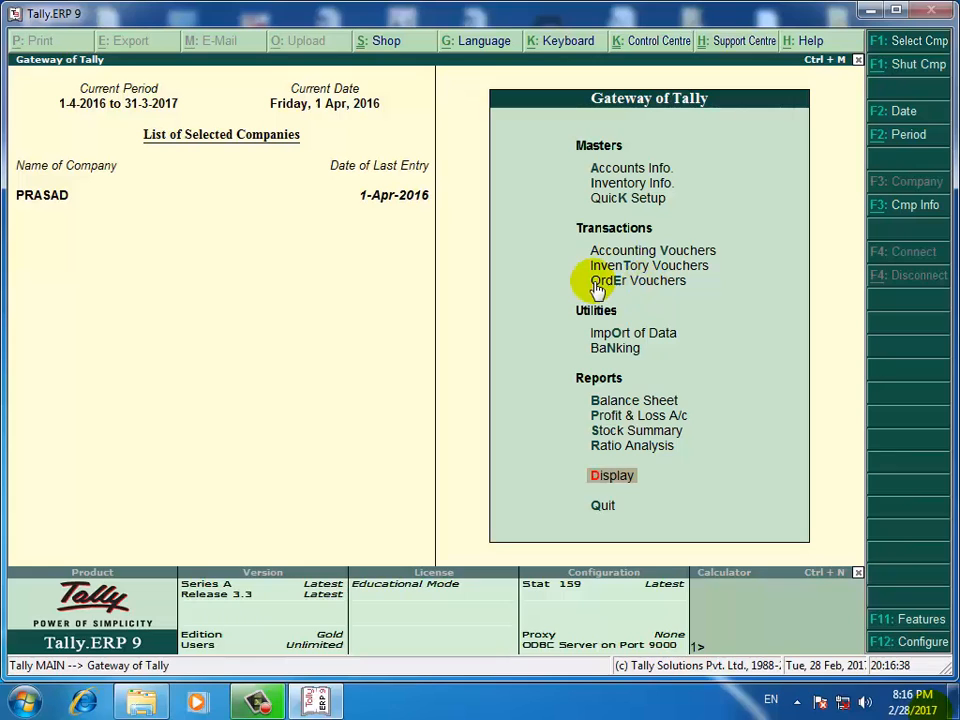
key(v)
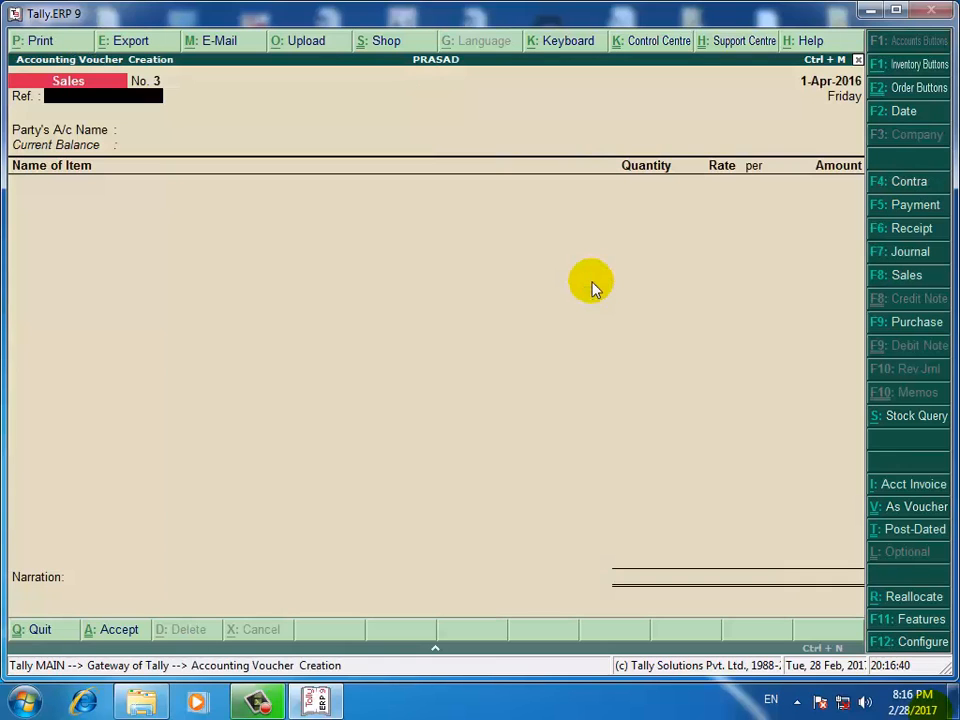
key(F8)
key(Return)
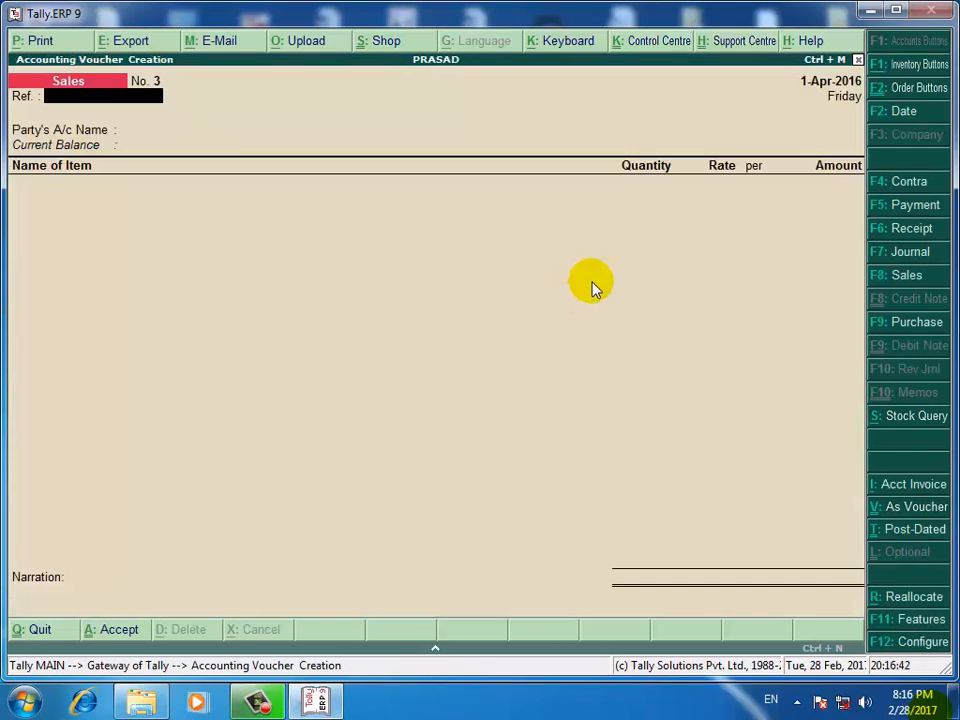
key(Escape)
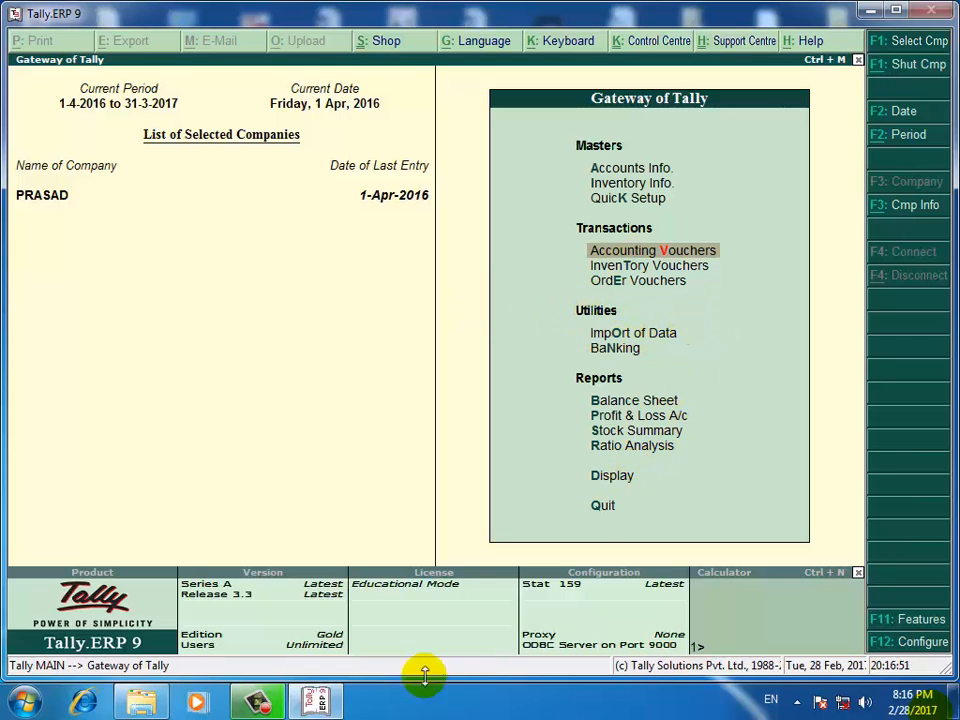
click(257, 703)
click(936, 561)
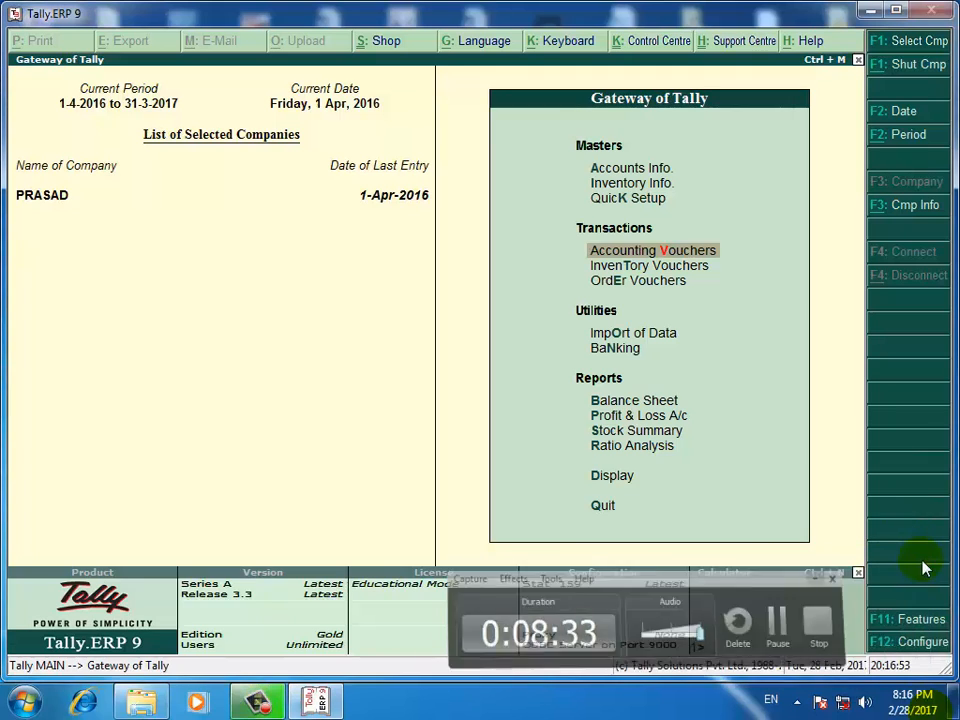
Open the Statistics report under Statements of Accounts from the Display reports.
key(Down)
key(Down)
key(Down)
key(Down)
key(Down)
key(Down)
key(Down)
key(Down)
key(Down)
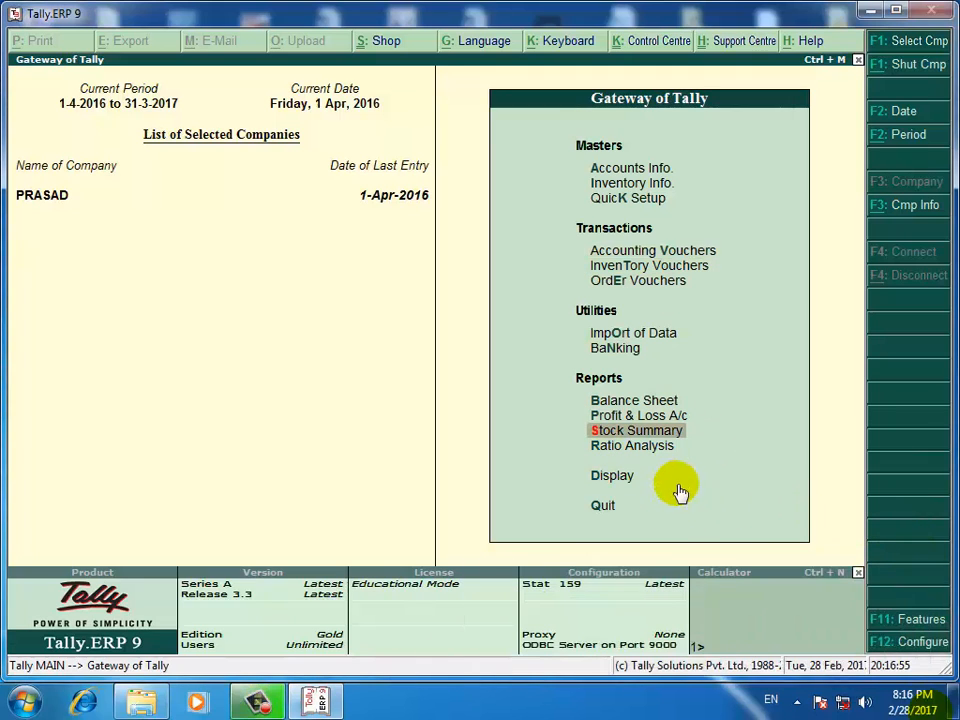
key(Return)
key(Down)
key(Down)
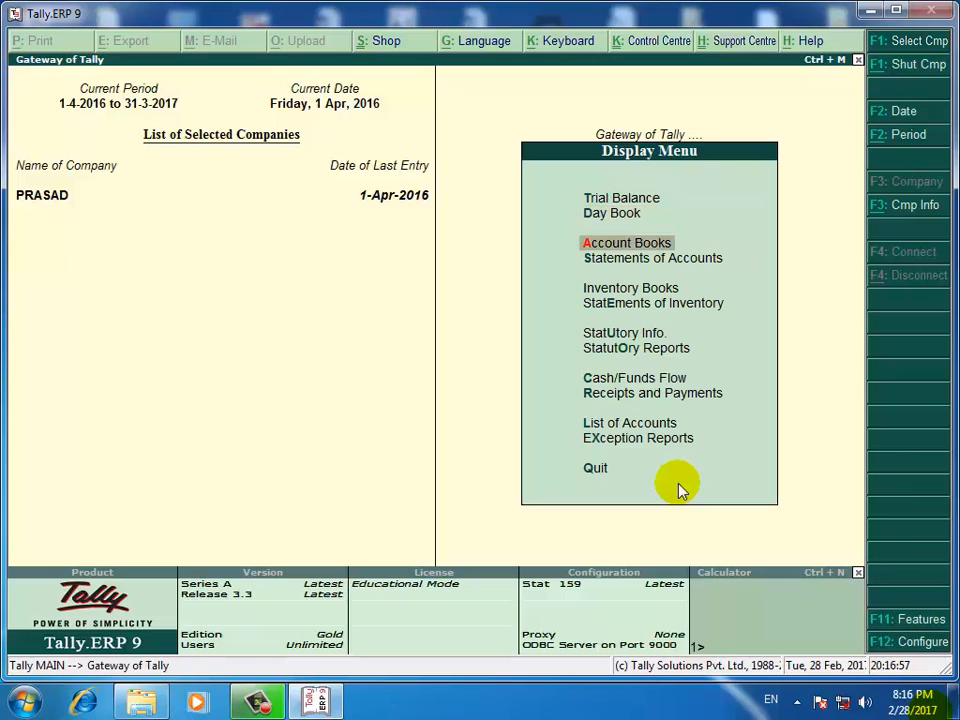
key(Down)
key(Return)
key(Down)
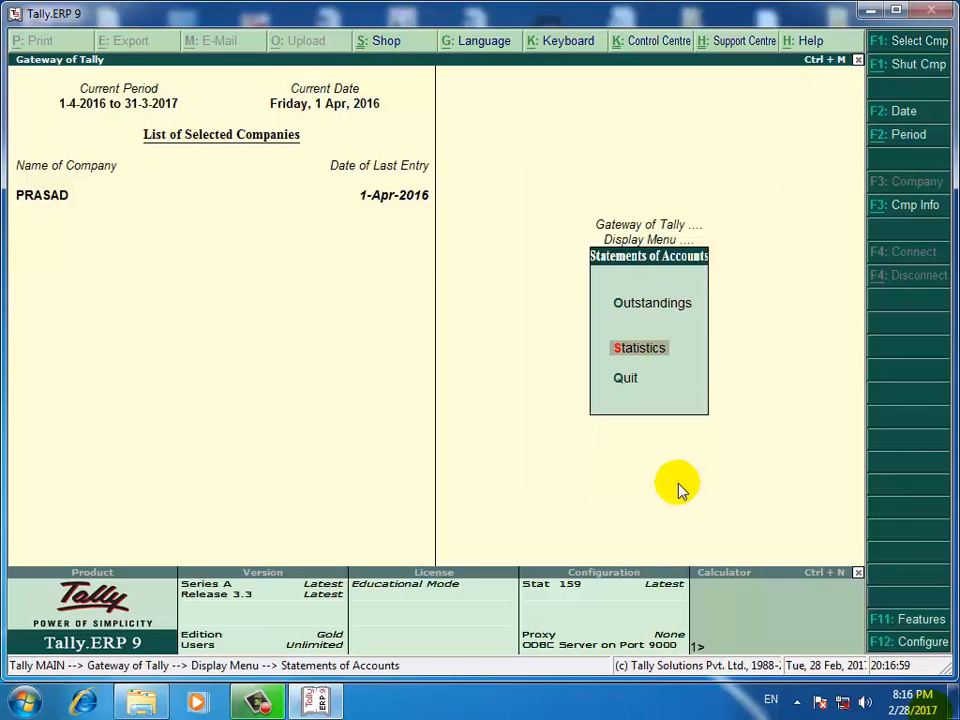
key(Return)
Drill down from the Sales voucher type to the list of April sales vouchers.
key(Down)
key(Down)
key(Down)
key(Down)
key(Down)
key(Down)
key(Down)
key(Down)
key(Down)
key(Down)
key(Down)
key(Down)
key(Down)
key(Down)
key(Down)
key(Down)
key(Down)
key(Down)
key(Down)
key(Down)
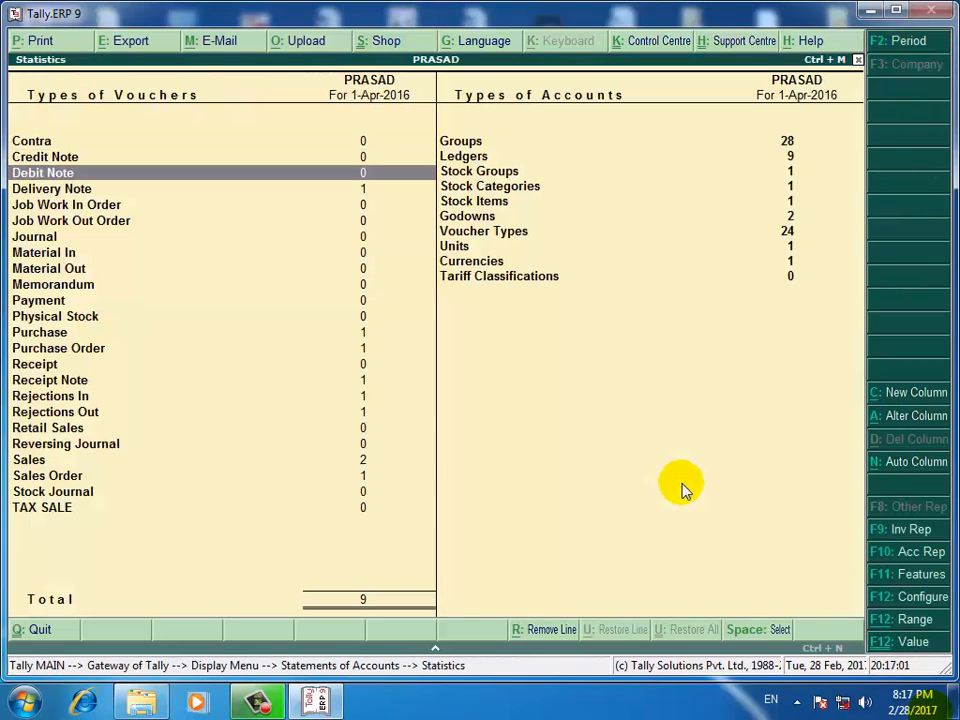
key(Return)
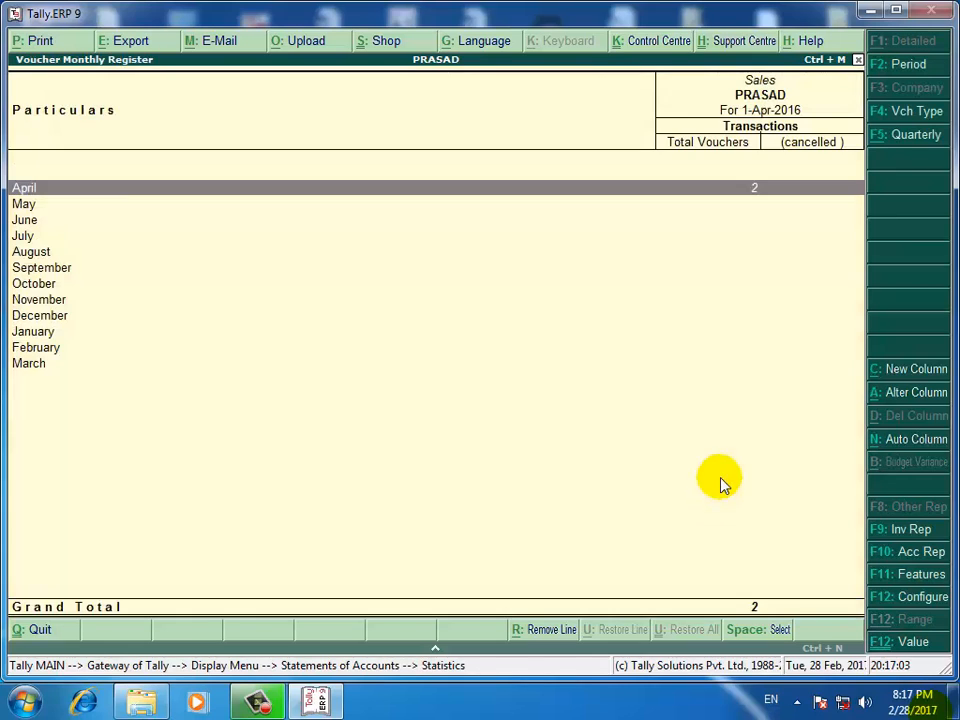
key(Return)
Delete Amit Export's sales voucher No. 2 and return to the Gateway of Tally.
key(Down)
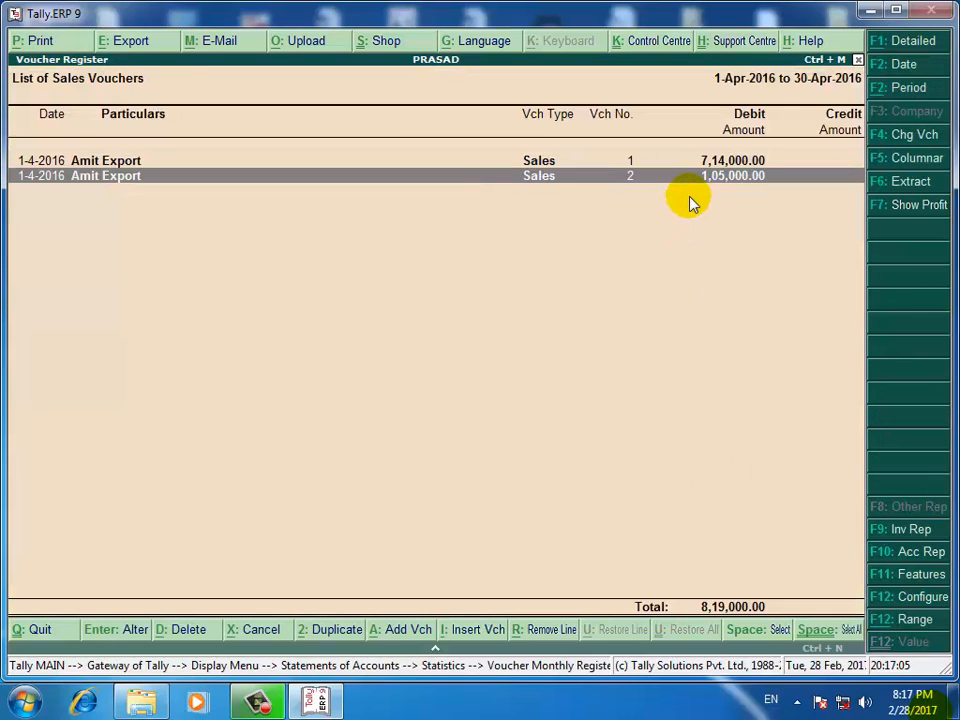
key(Return)
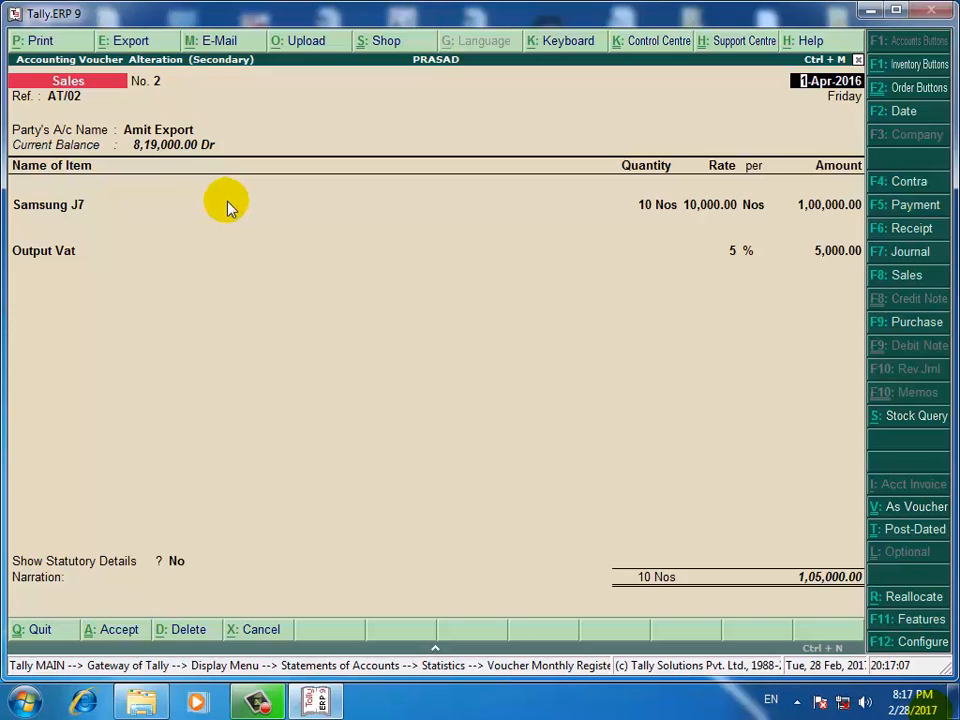
key(alt+d)
key(y)
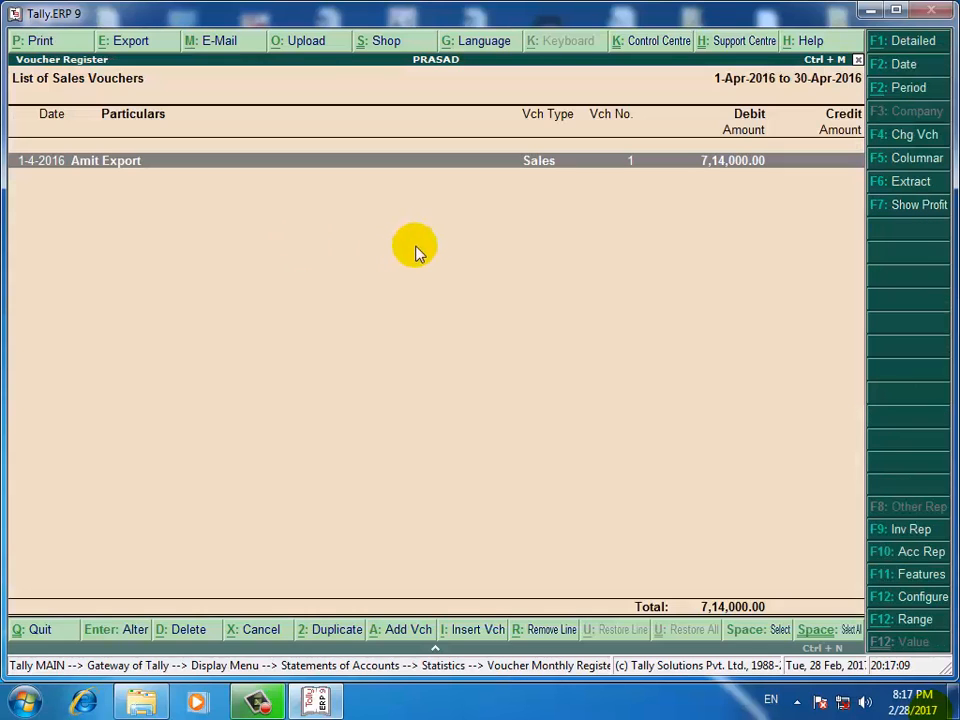
key(Escape)
key(Escape)
key(Escape)
key(Escape)
key(Escape)
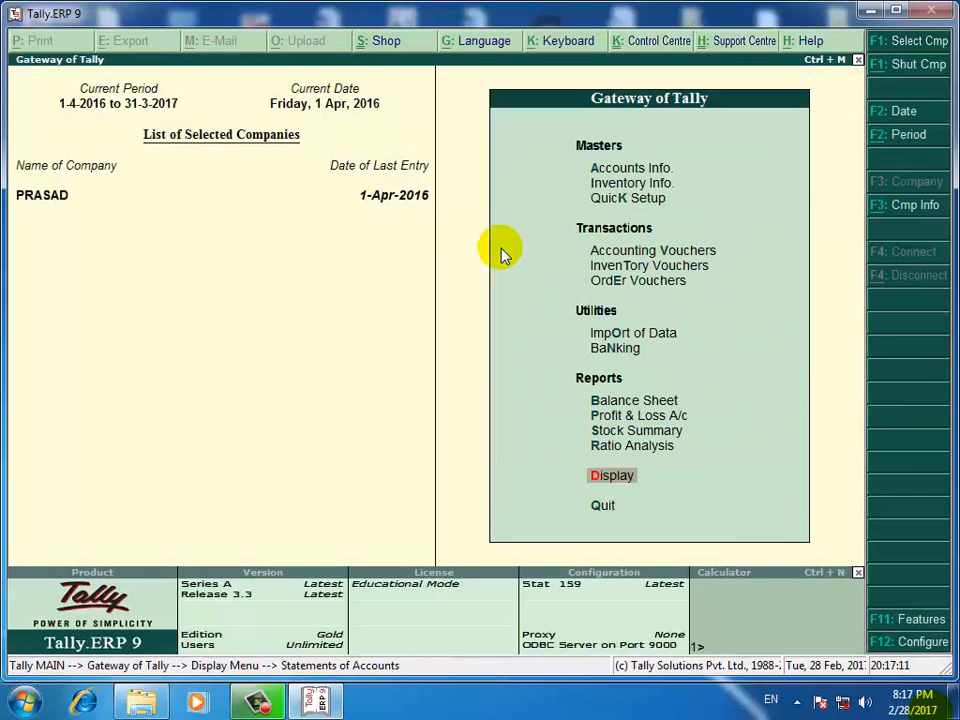
Open accounting voucher creation and switch the sales voucher to the TAX SALE type.
key(Up)
key(Up)
key(Up)
key(Up)
key(Up)
key(Up)
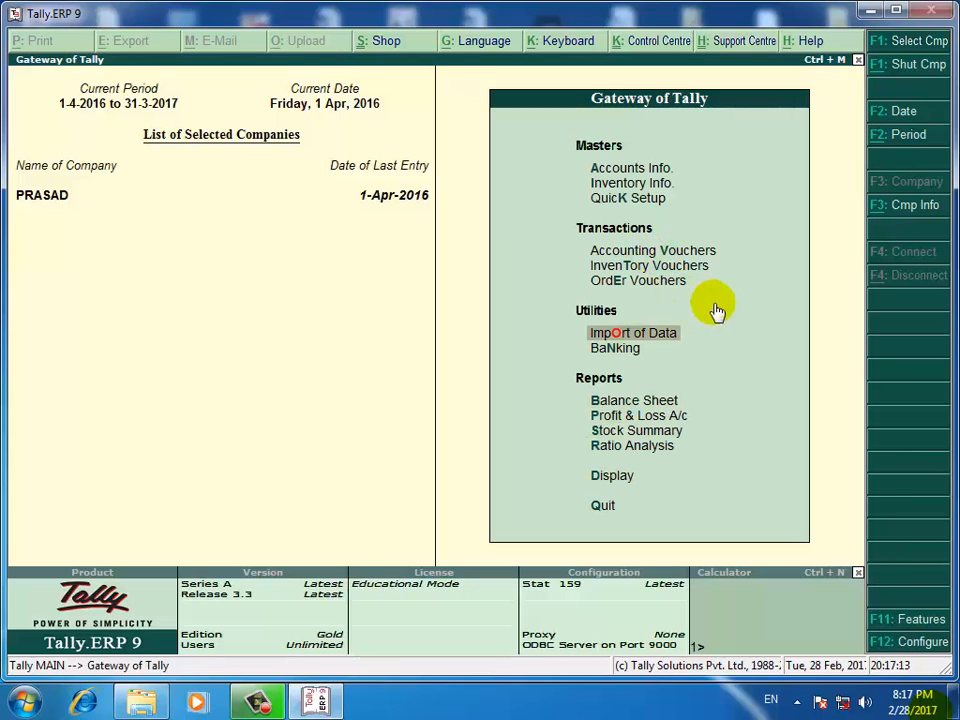
key(Up)
key(Up)
key(Up)
key(Return)
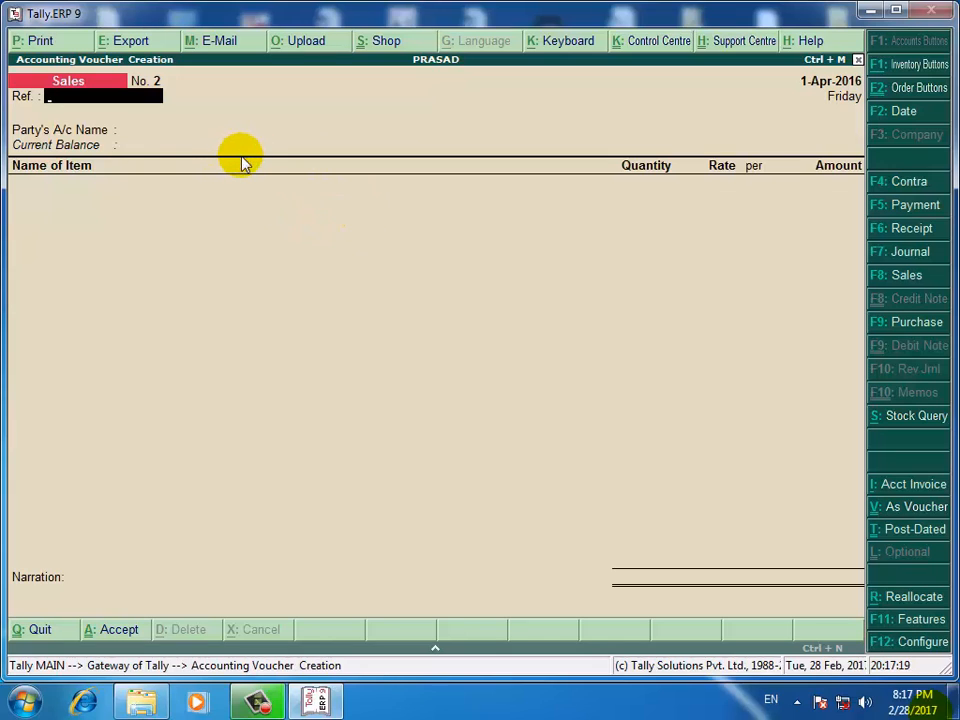
key(F8)
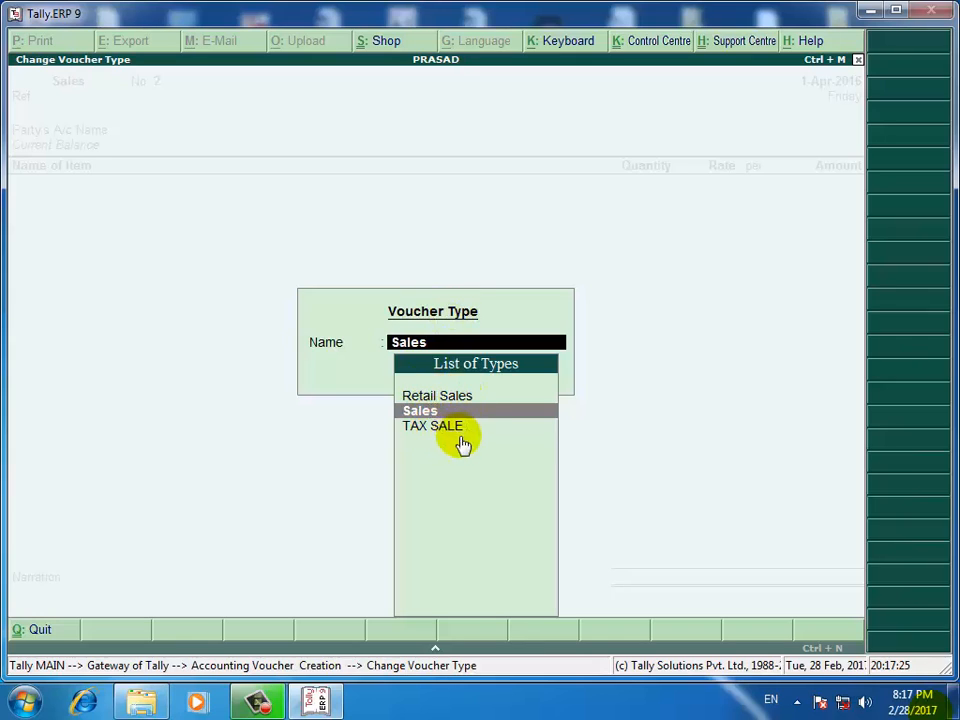
key(Down)
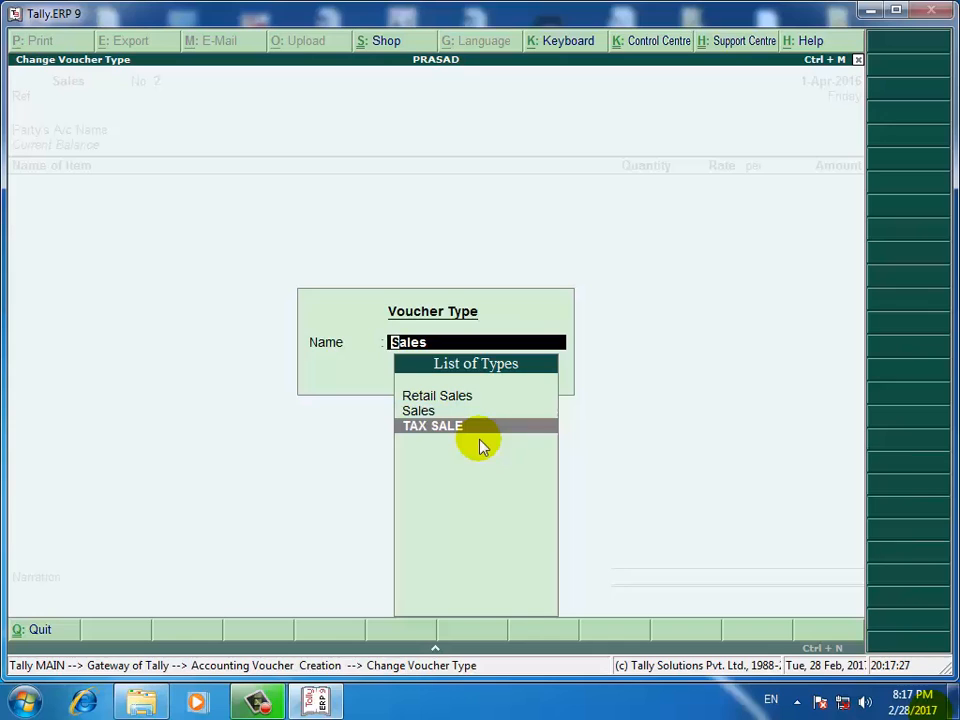
key(Return)
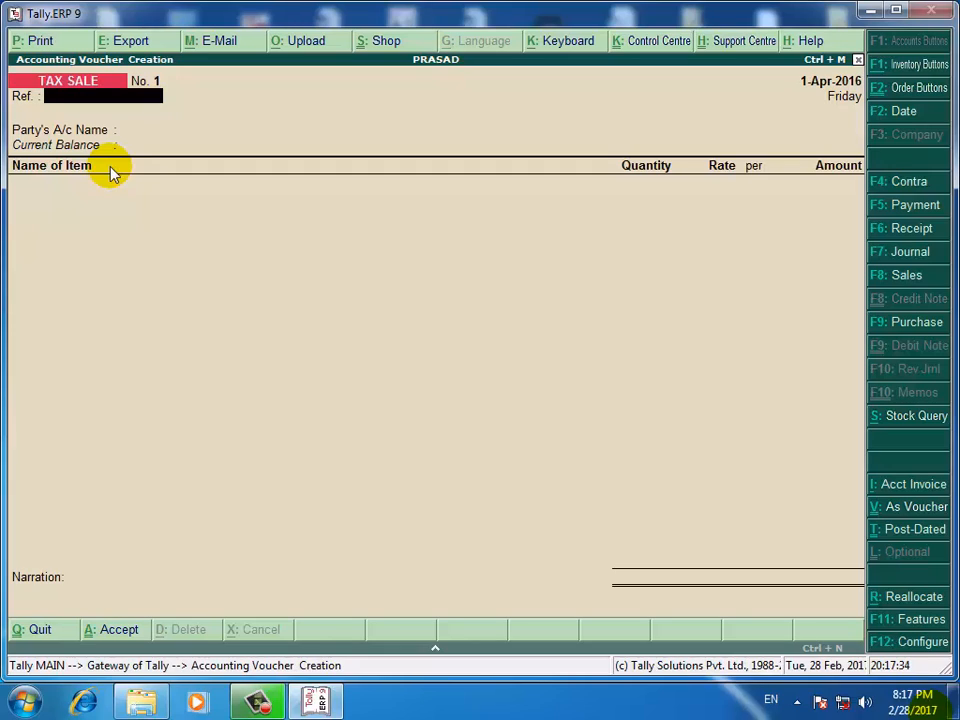
Set the TAX SALE voucher's reference to AE/02 and choose Amit Export as the party account.
text(AE/02)
key(Return)
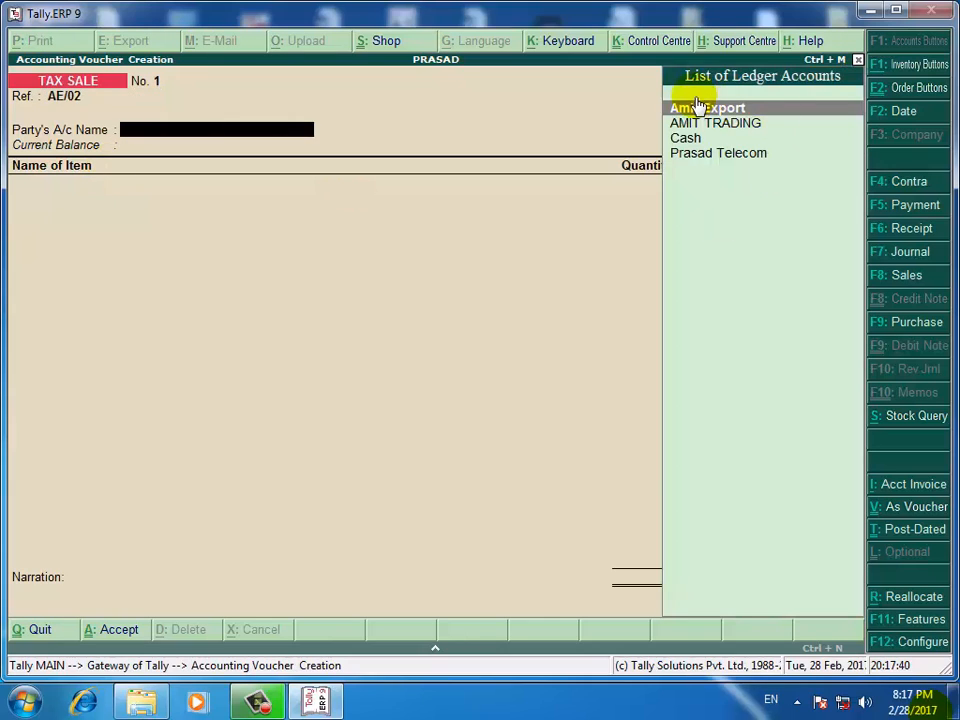
click(745, 112)
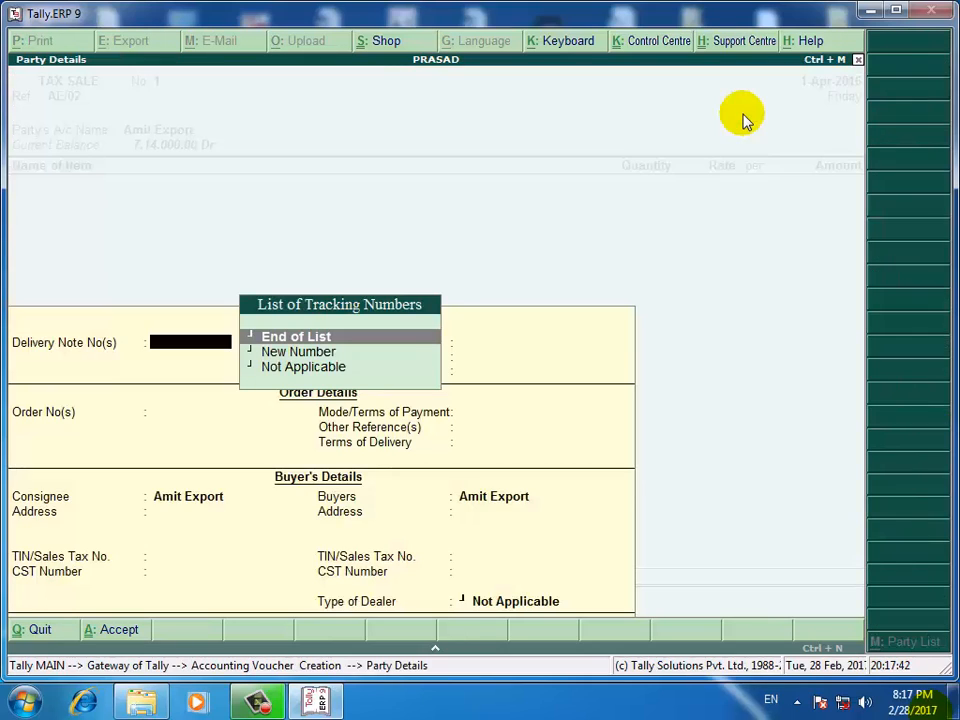
Accept Amit Export's party details with the delivery note list ended and the despatch and order fields left blank.
key(Return)
key(Return)
key(Return)
key(Return)
key(Return)
key(Return)
key(Return)
key(Return)
key(Return)
key(Return)
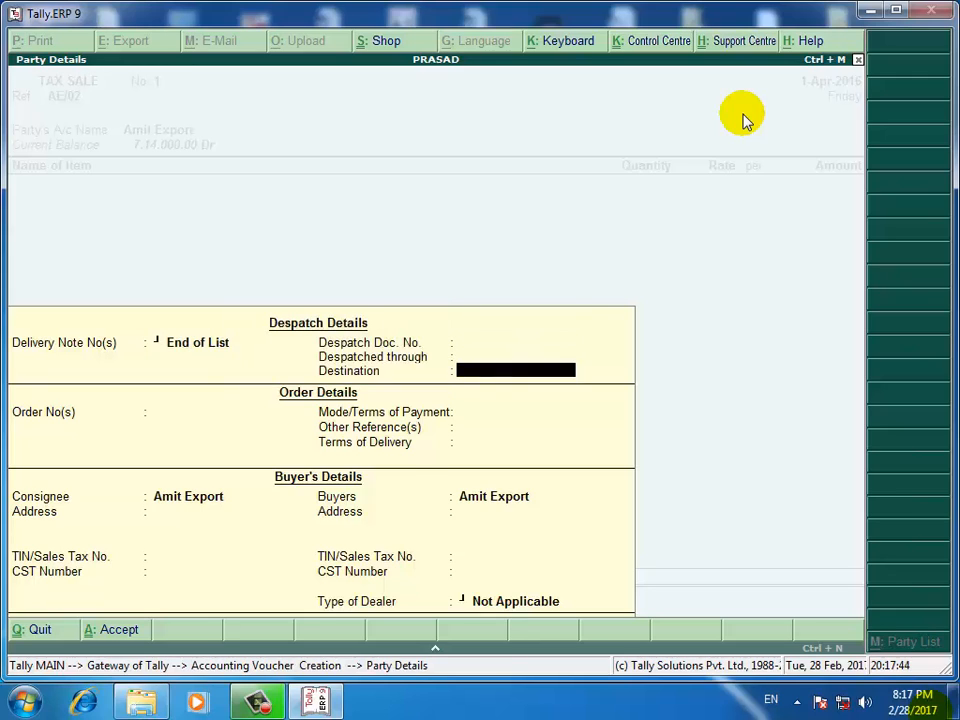
key(Return)
key(Return)
key(Return)
key(Return)
key(Return)
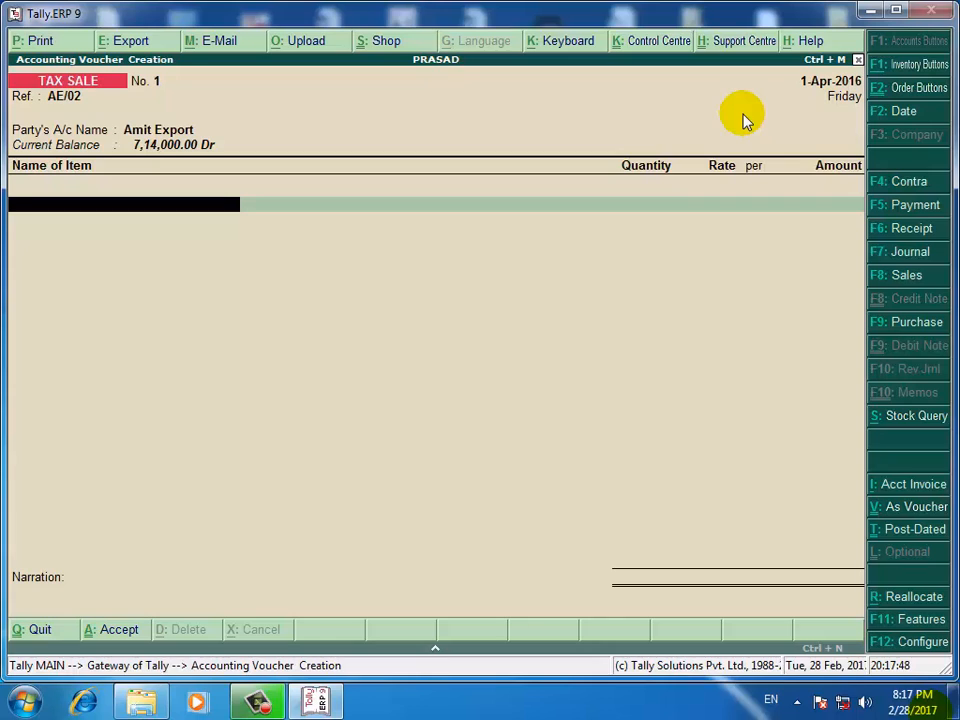
Add Samsung J7 to the voucher with tracking number and order number set to Not Applicable.
text(S)
key(Return)
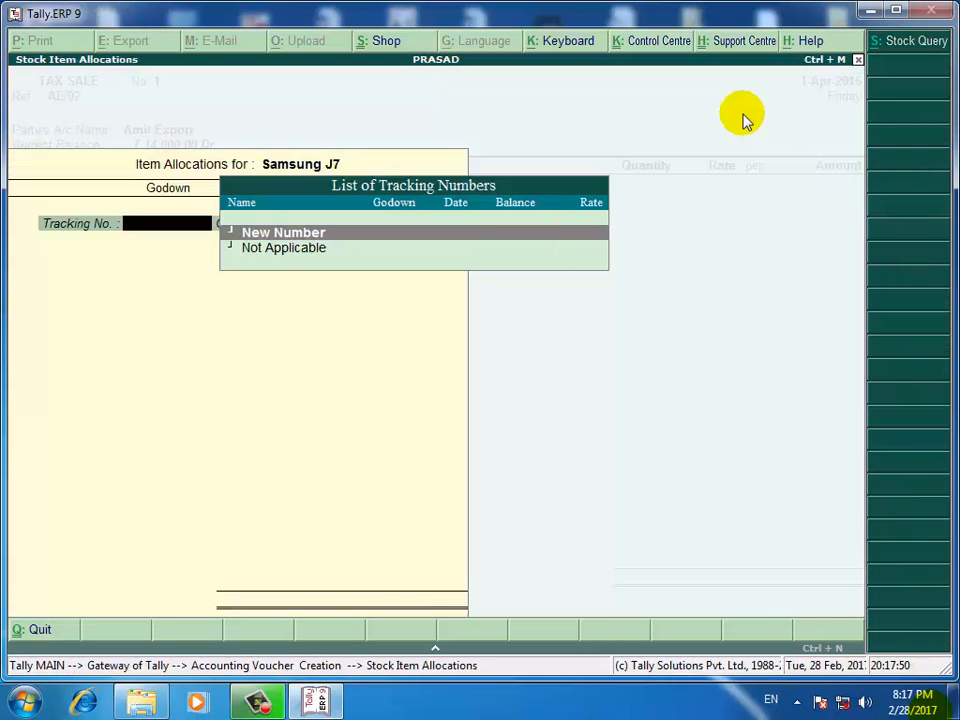
key(Down)
key(Return)
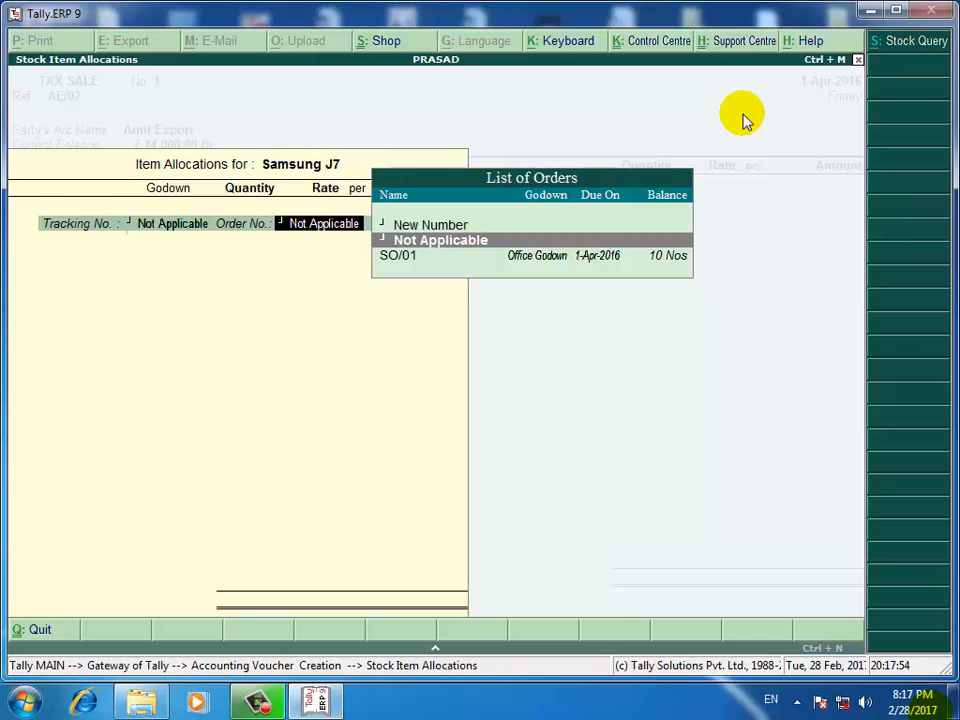
key(Return)
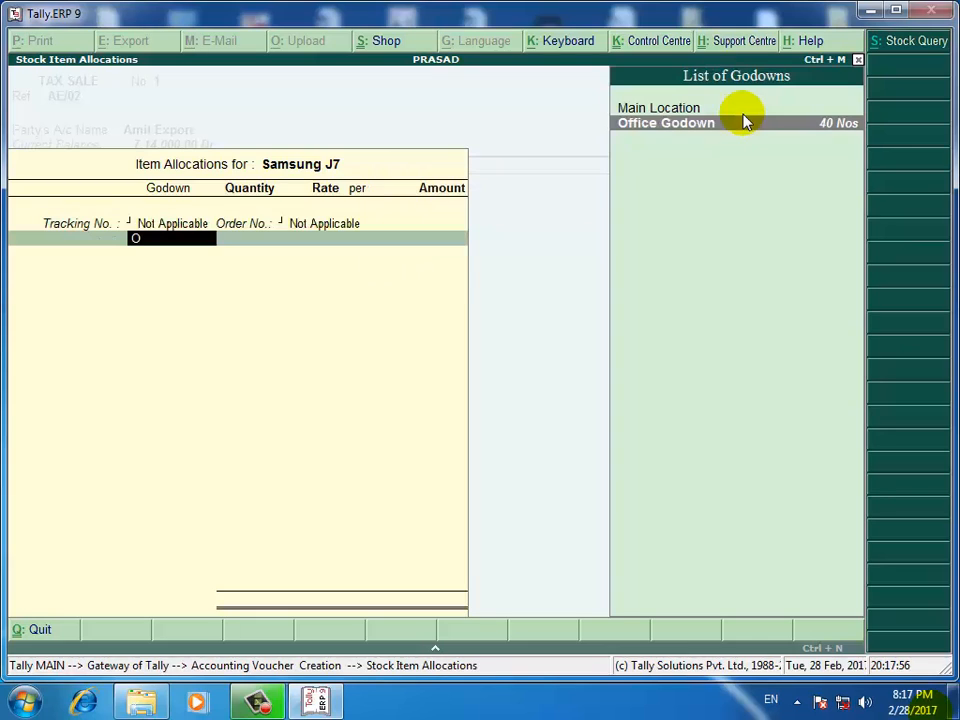
Allocate 10 Nos of Samsung J7 from Office Godown at a rate of 10,000 and post it to Sales A/c with Sales @ 5%.
key(Return)
text(10)
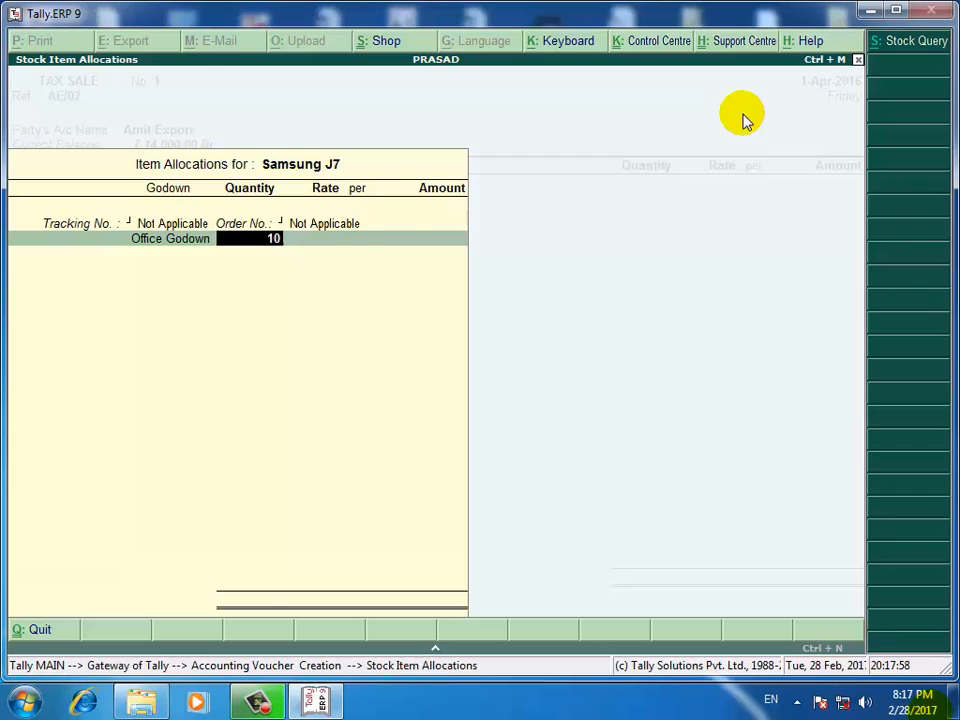
key(Return)
text(10000)
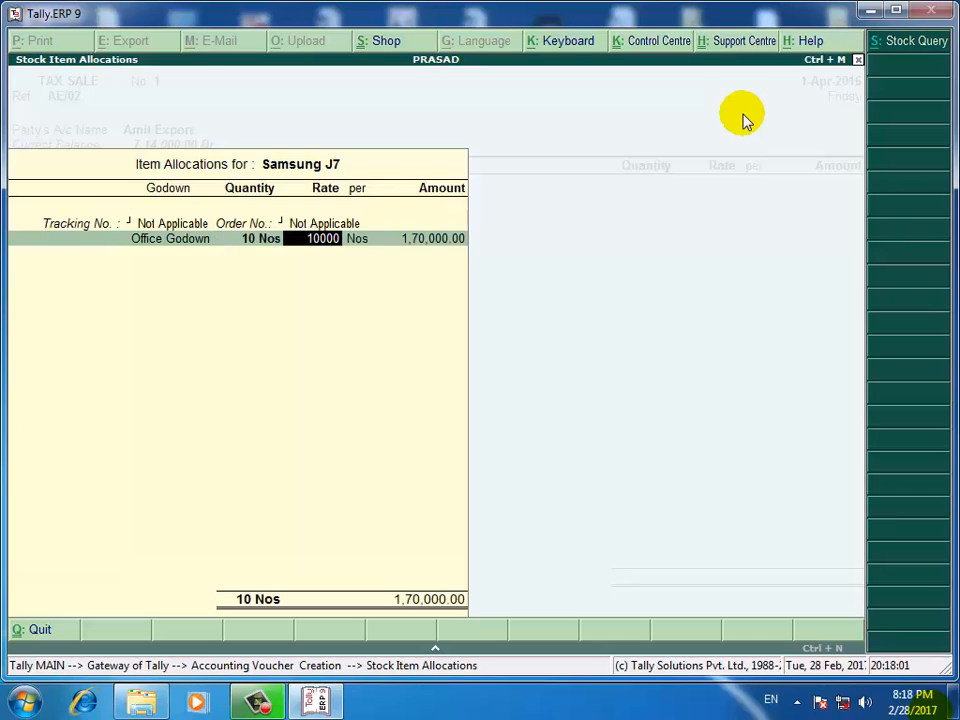
key(Return)
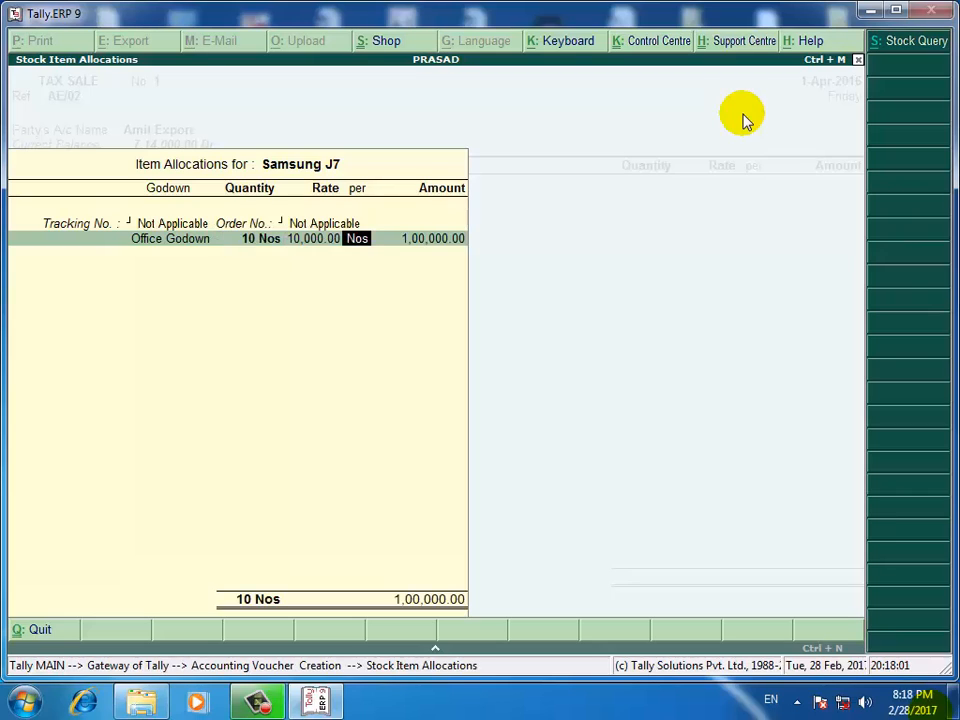
key(Return)
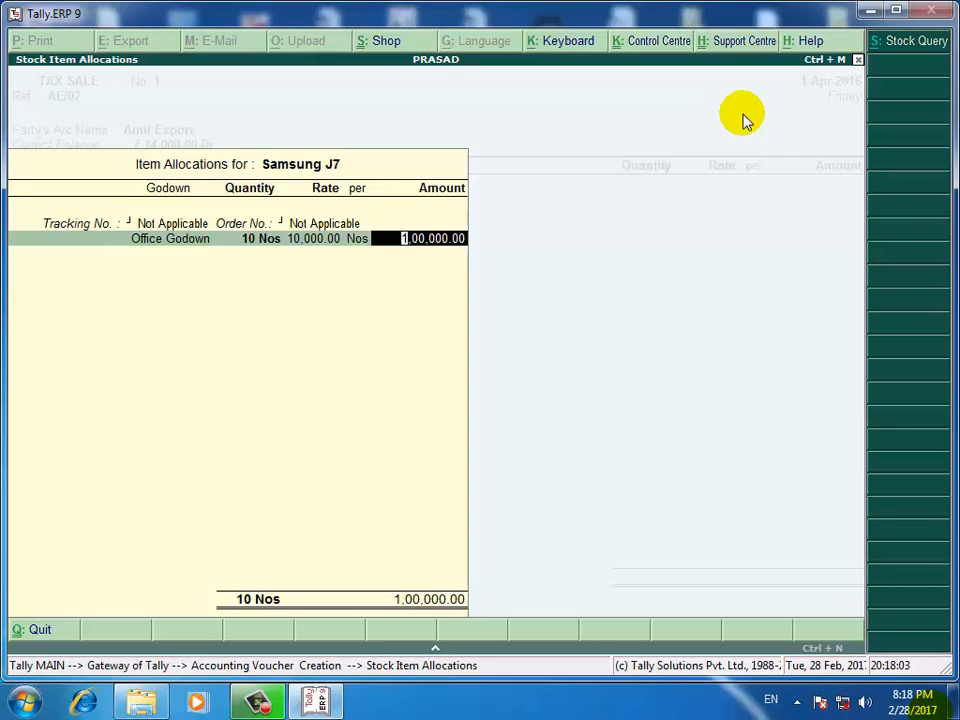
key(Return)
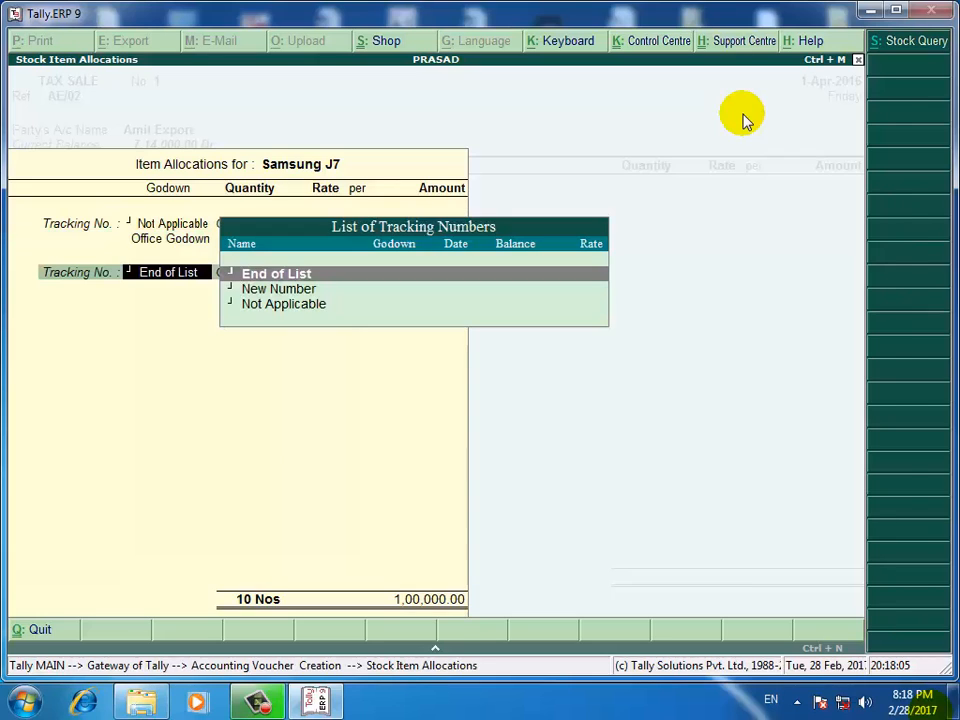
key(Return)
key(Return)
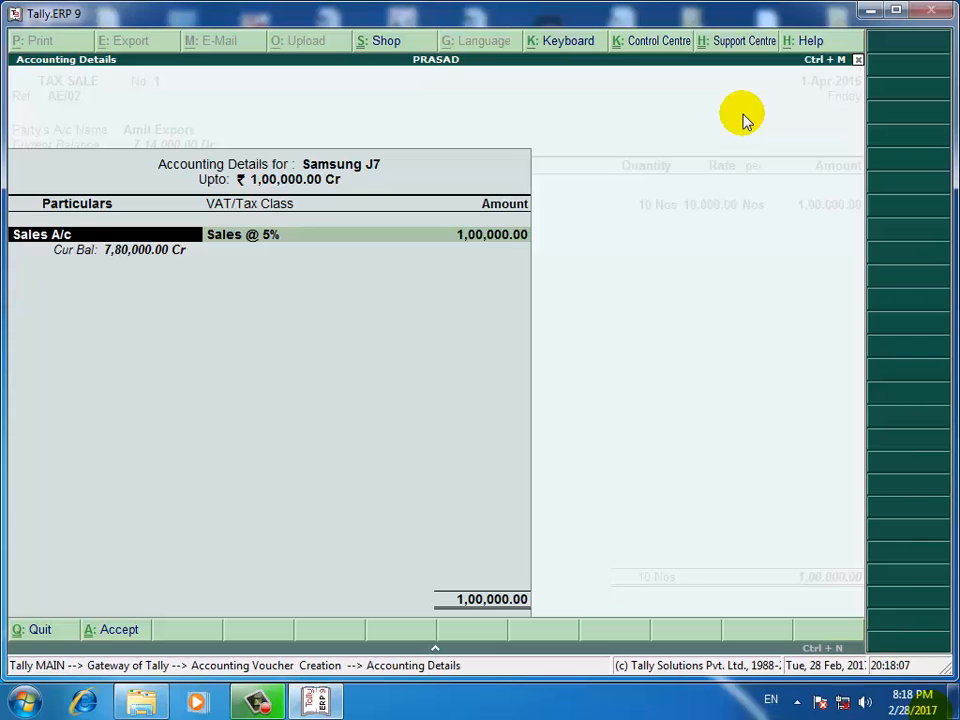
key(Return)
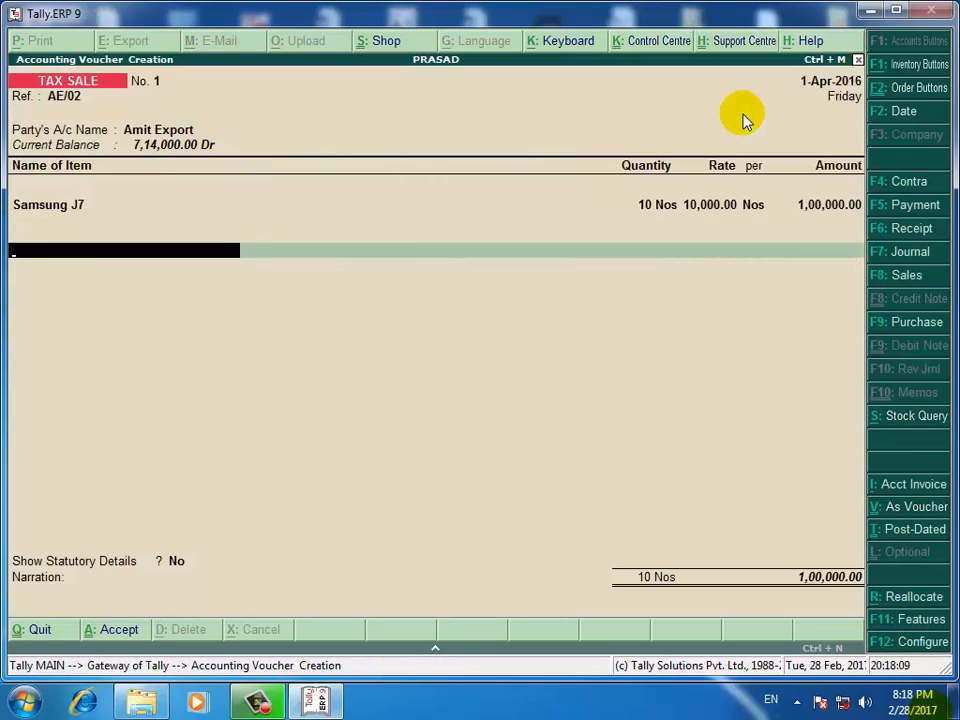
Add the Output Vat ledger at 5% and save the TAX SALE voucher without a narration.
text(O)
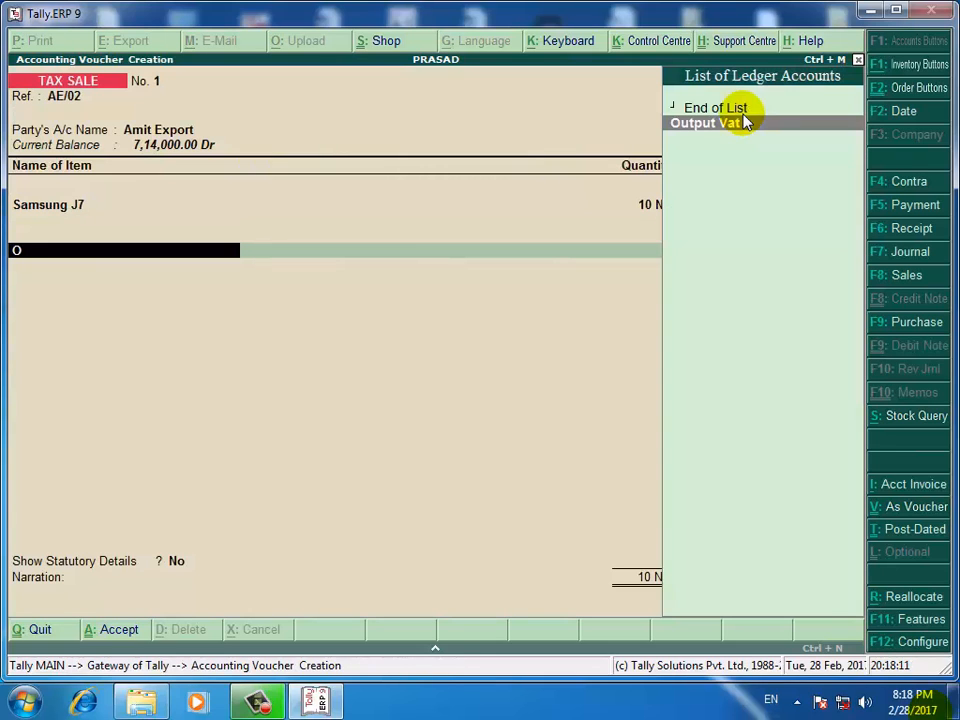
key(Return)
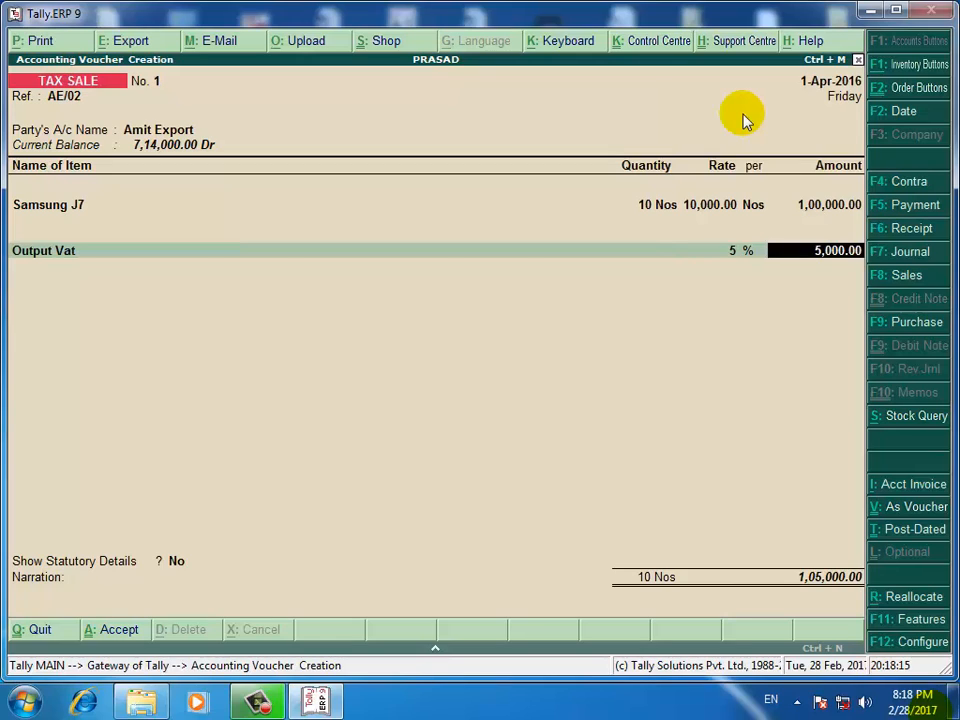
key(Return)
key(Return)
key(Return)
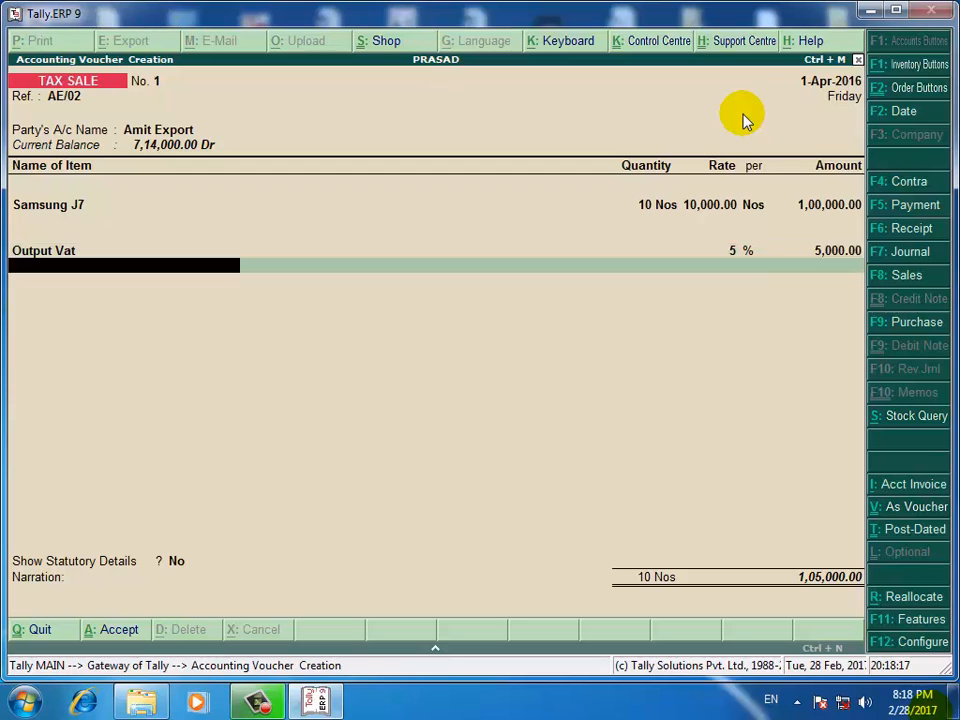
key(Return)
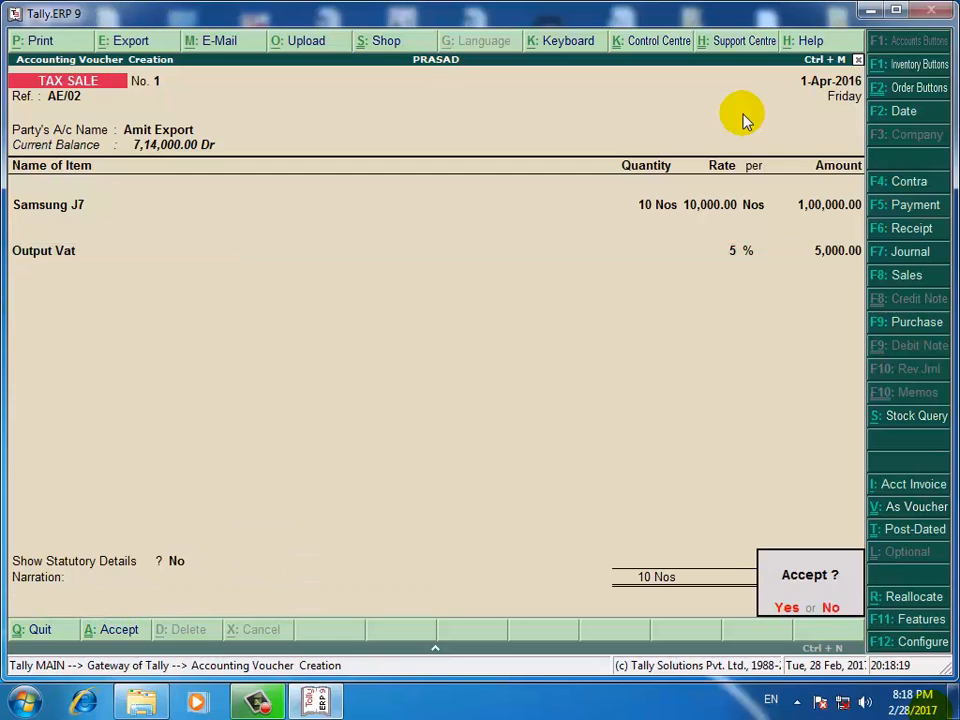
key(y)
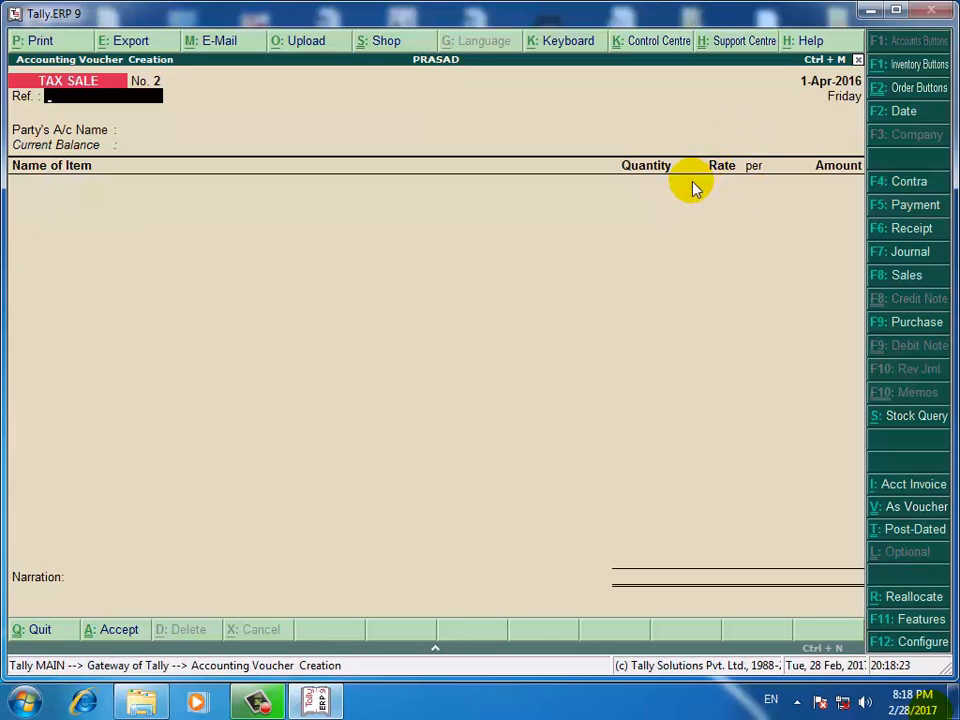
Reopen TAX SALE voucher No. 1 and examine its enlarged tax invoice print preview down to the totals.
key(Page_Up)
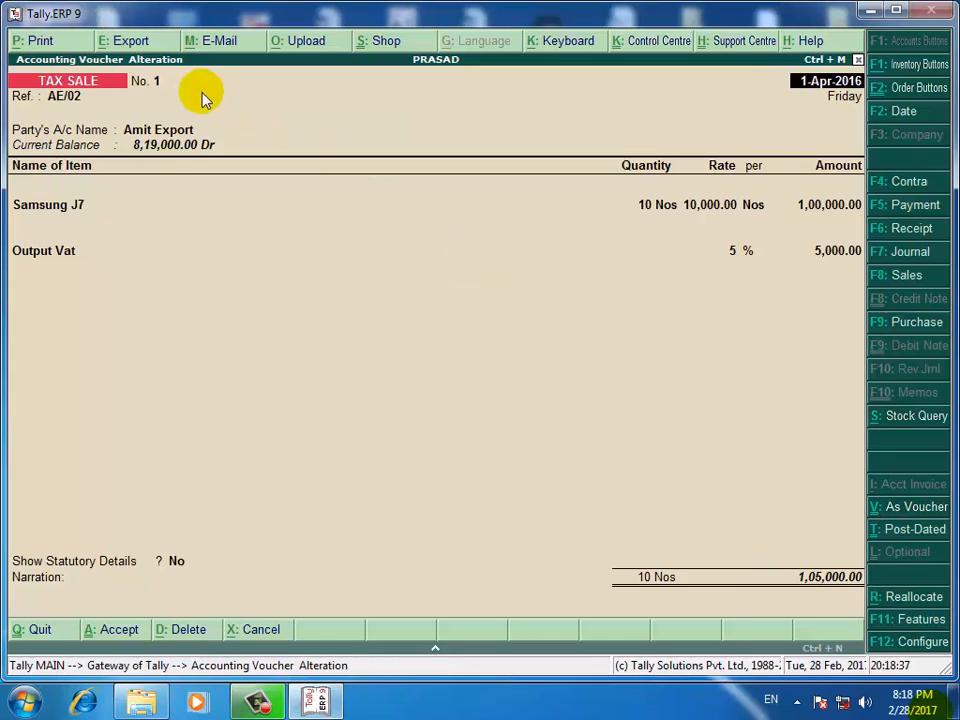
click(37, 41)
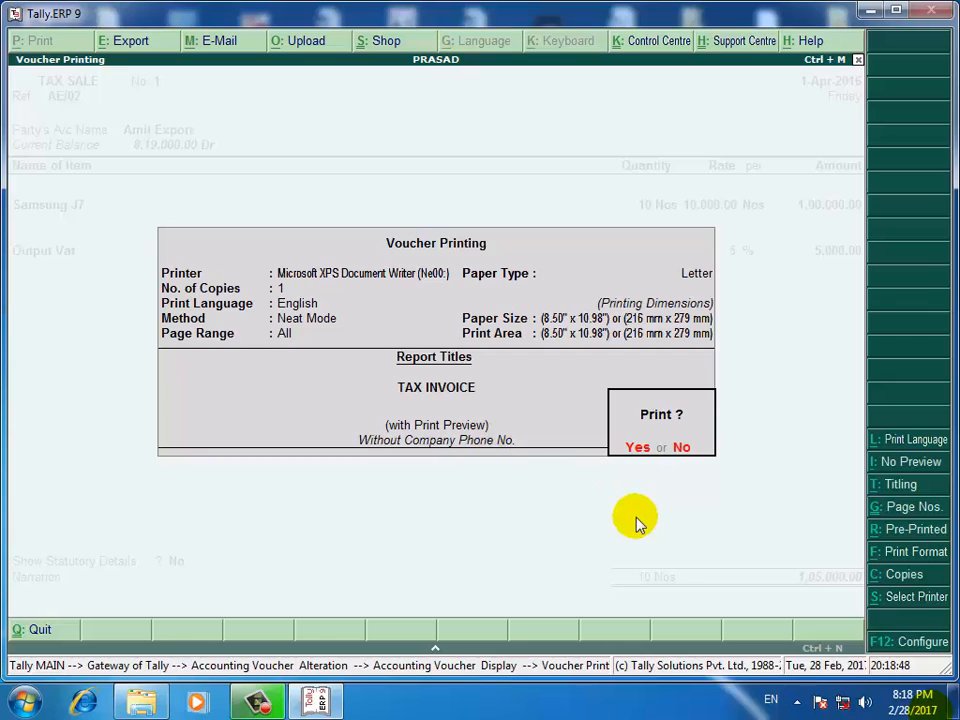
key(Return)
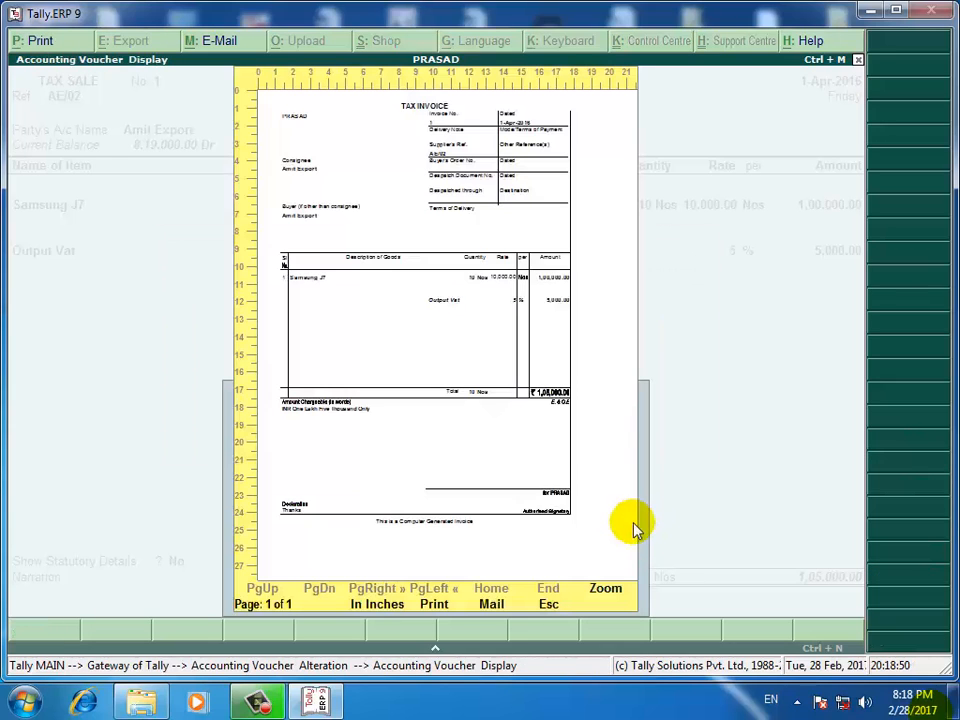
click(605, 592)
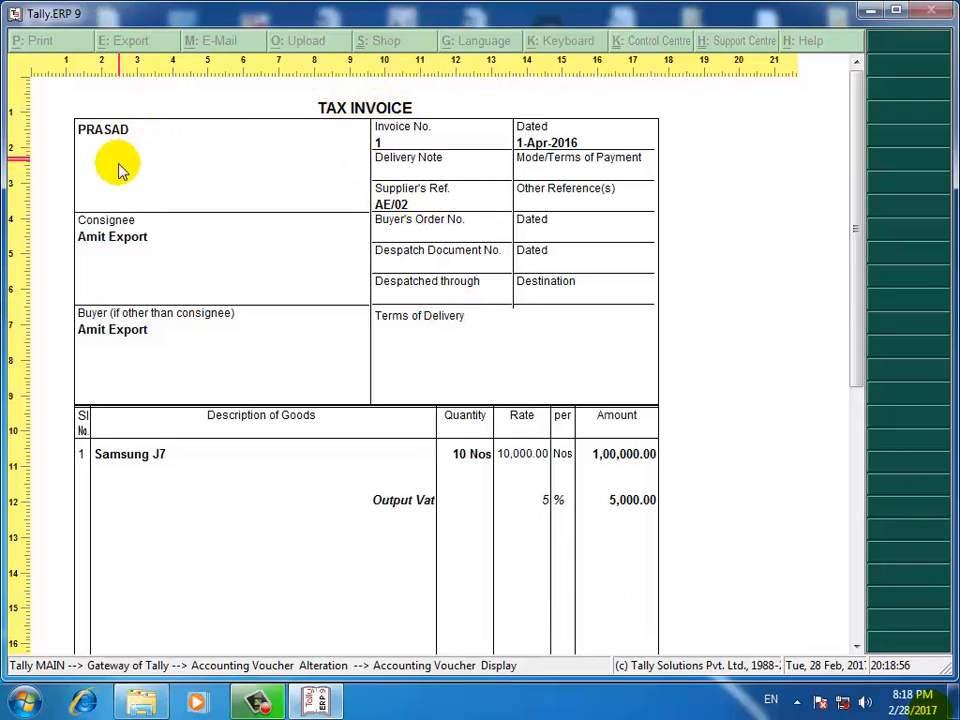
drag(862, 189, 855, 390)
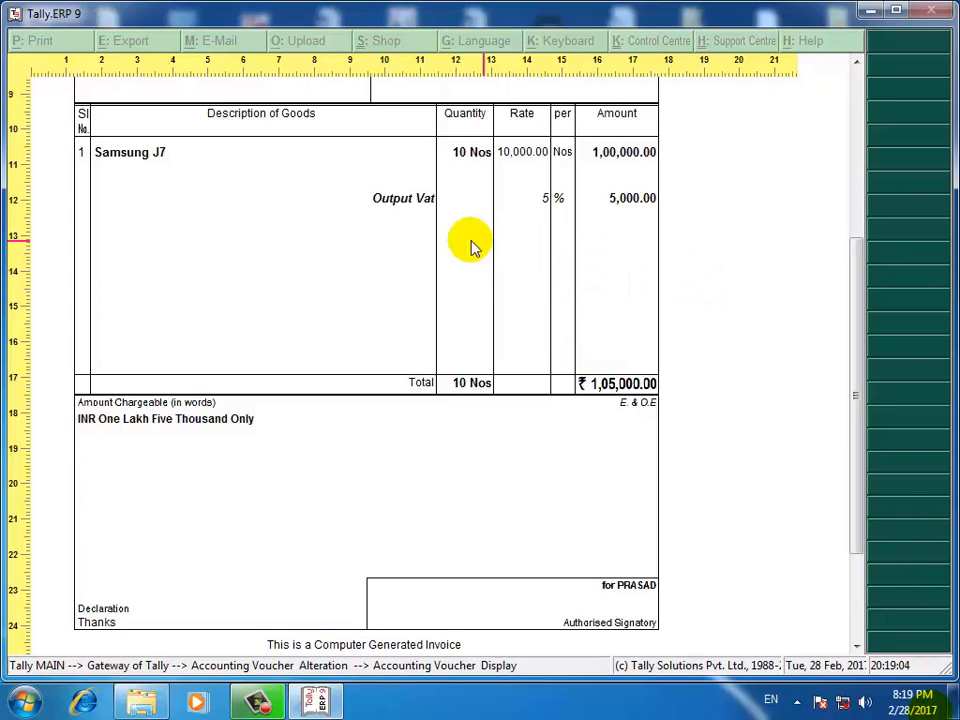
Close the invoice preview and leave voucher entry for the Gateway of Tally.
key(Escape)
key(Escape)
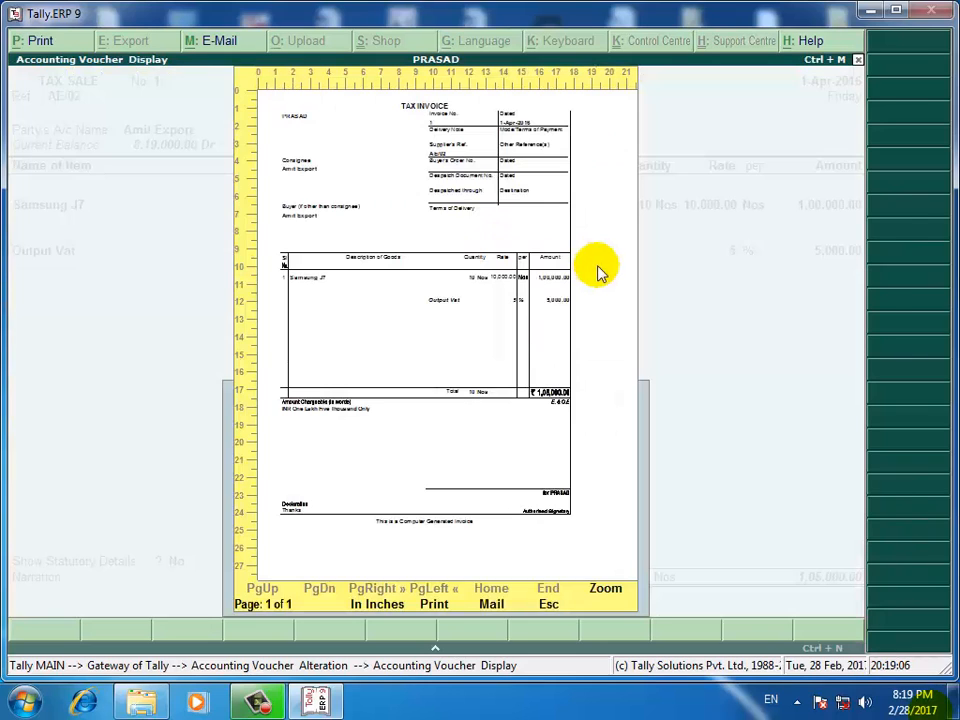
key(Escape)
key(Return)
key(Escape)
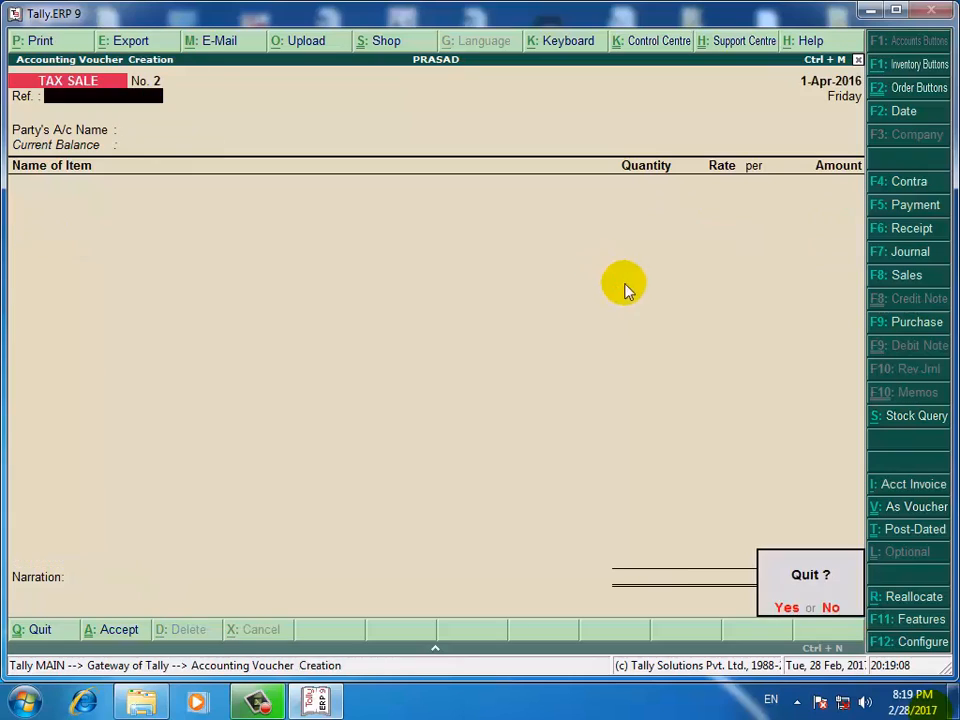
key(Return)
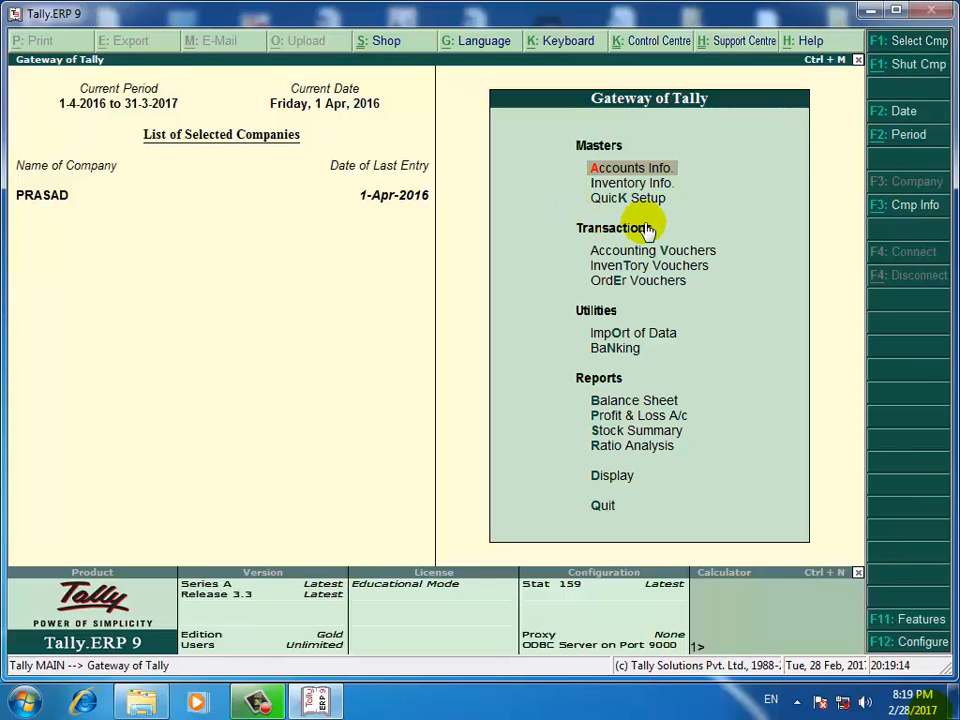
Check the closing stock of Samsung J7 in the detailed Stock Summary and return to the Gateway of Tally.
key(Down)
key(Down)
key(Down)
key(Down)
key(Down)
key(Down)
key(Down)
key(Down)
key(Down)
key(Down)
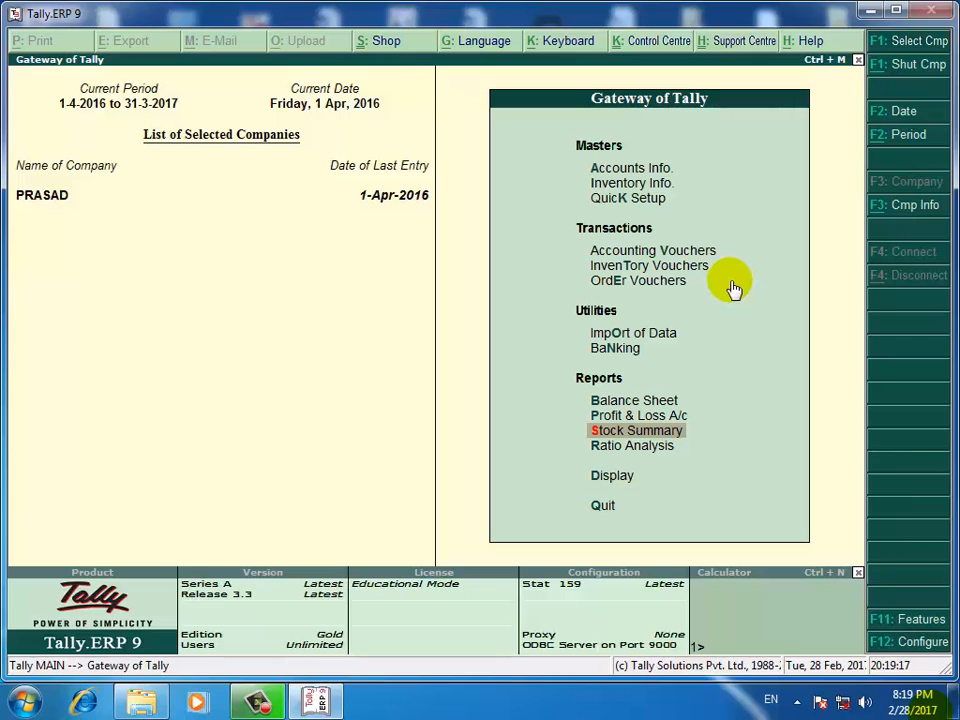
click(628, 437)
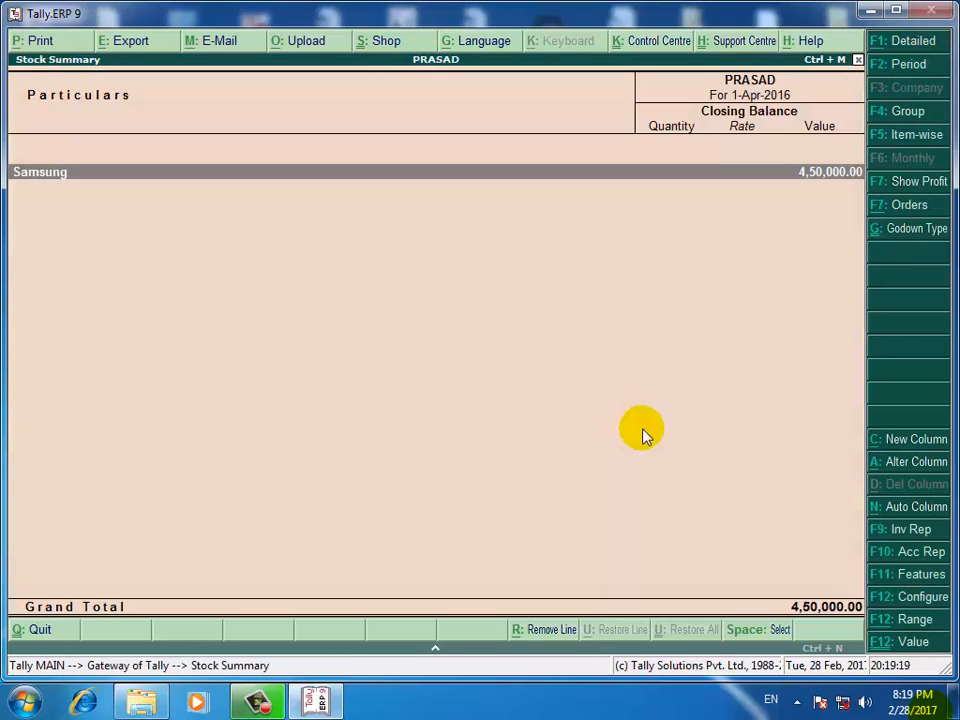
click(900, 44)
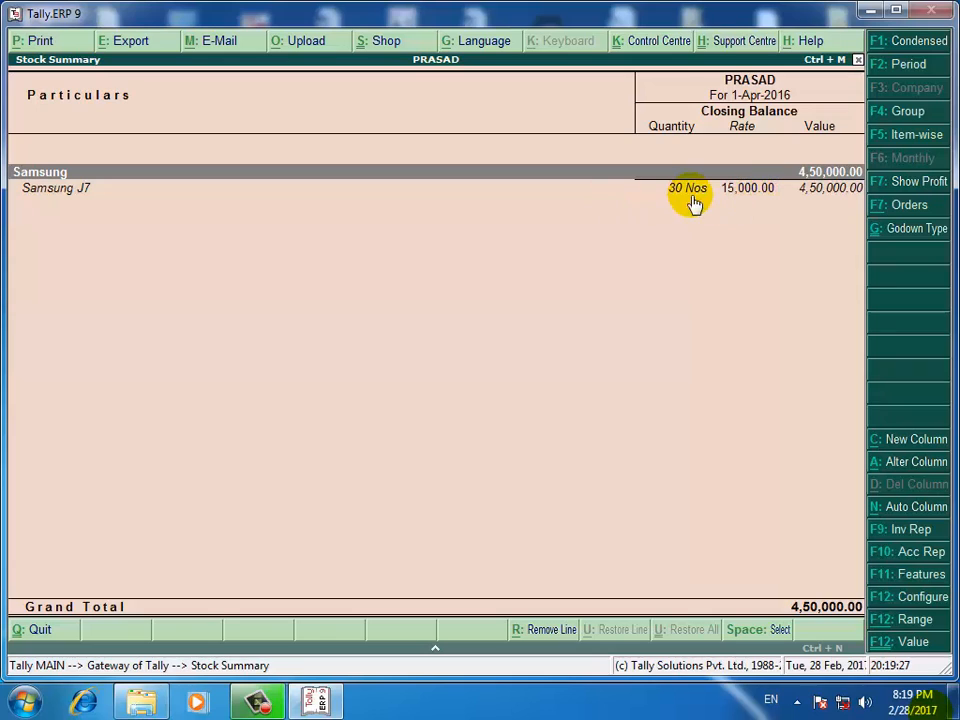
key(Escape)
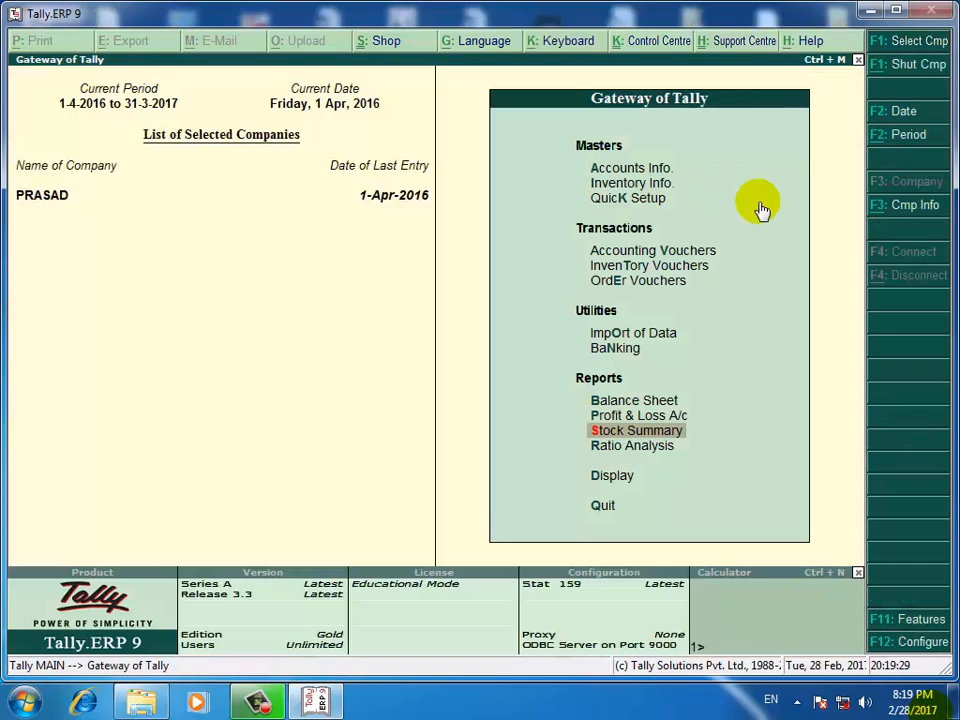
Open the Statistics report under Statements of Accounts to review the voucher counts by type.
key(Down)
key(Up)
key(Up)
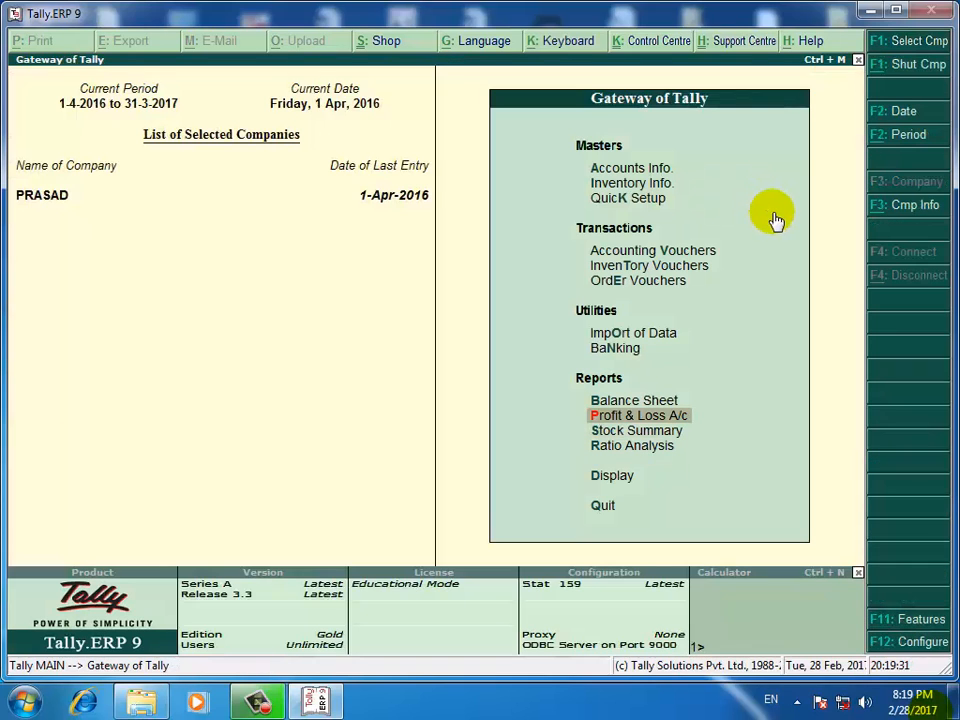
key(Down)
key(Down)
key(Down)
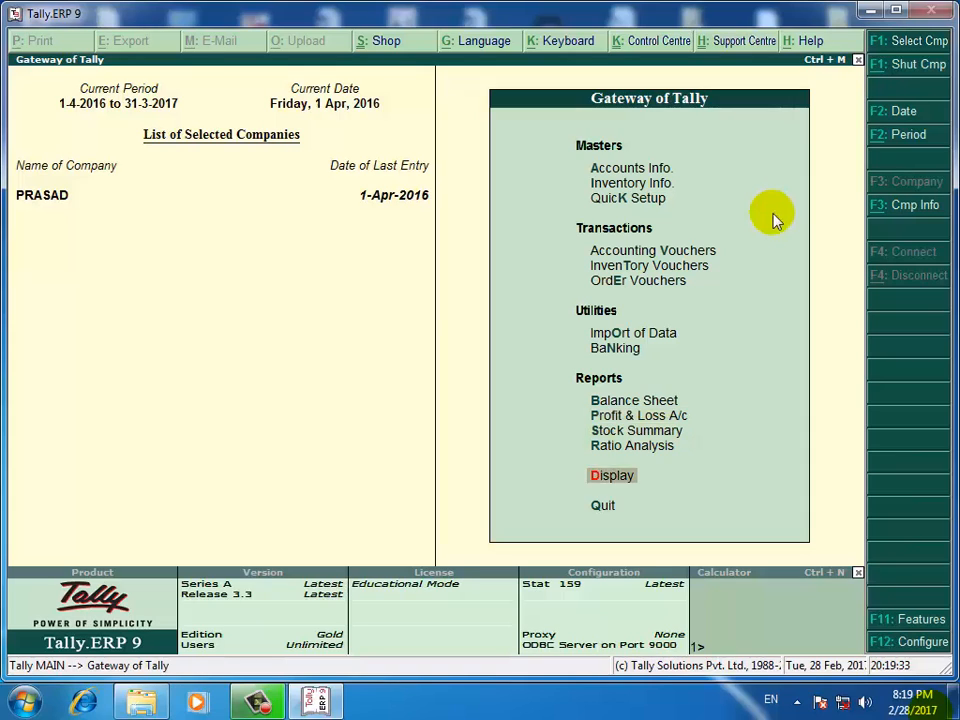
key(Return)
key(Down)
key(Down)
key(Down)
key(Return)
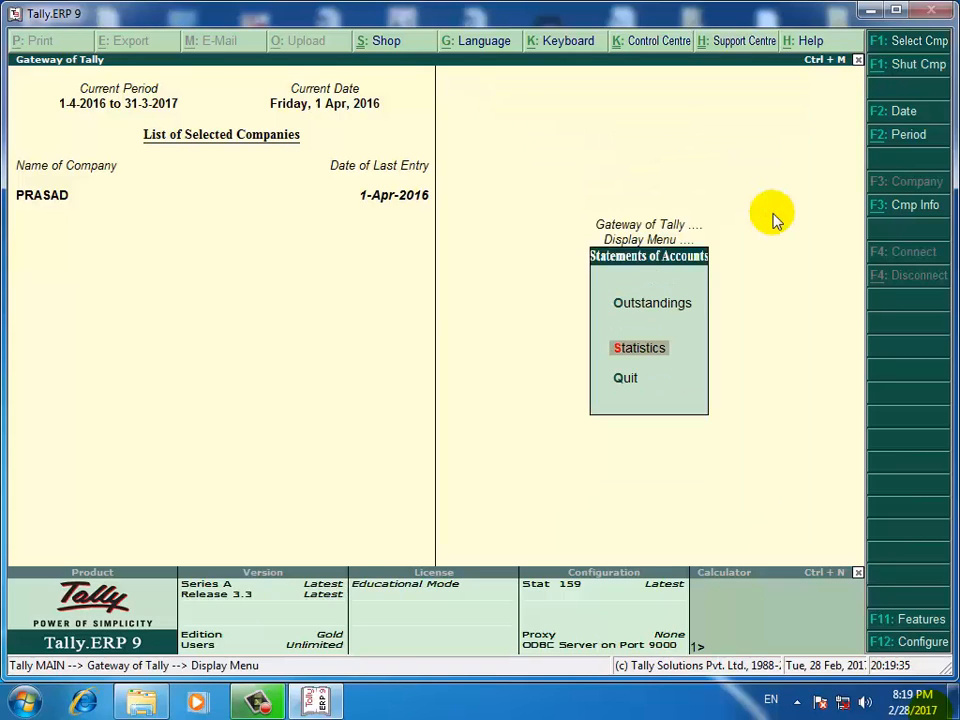
key(Return)
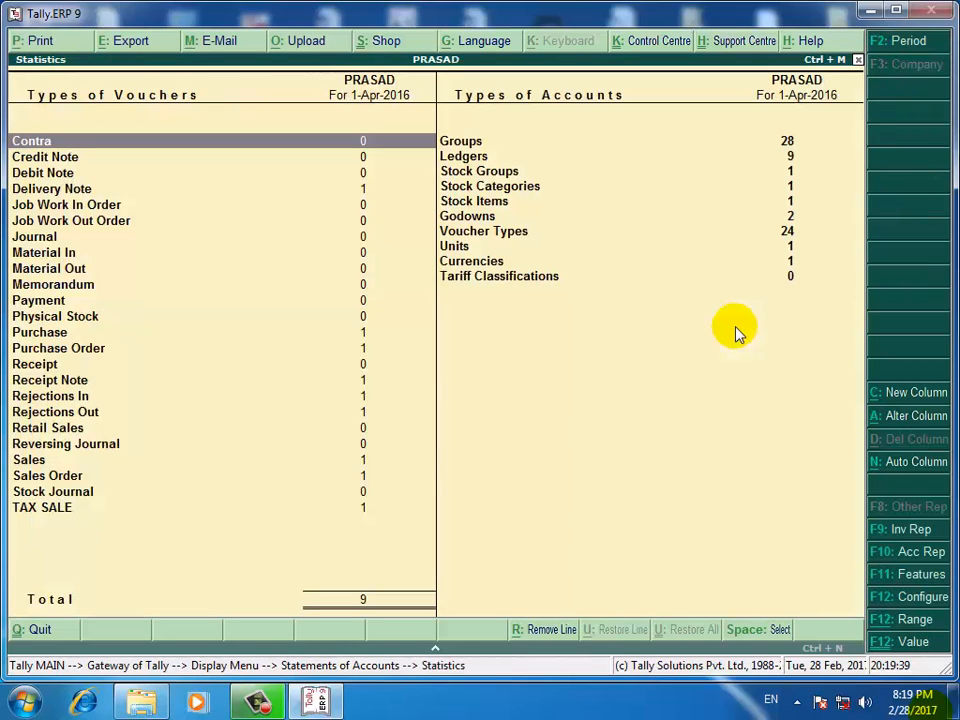
Drill down from the TAX SALE voucher type through April to Amit Export's voucher No. 1.
key(Up)
key(Up)
key(Up)
key(Up)
key(Down)
key(Down)
key(Down)
key(Return)
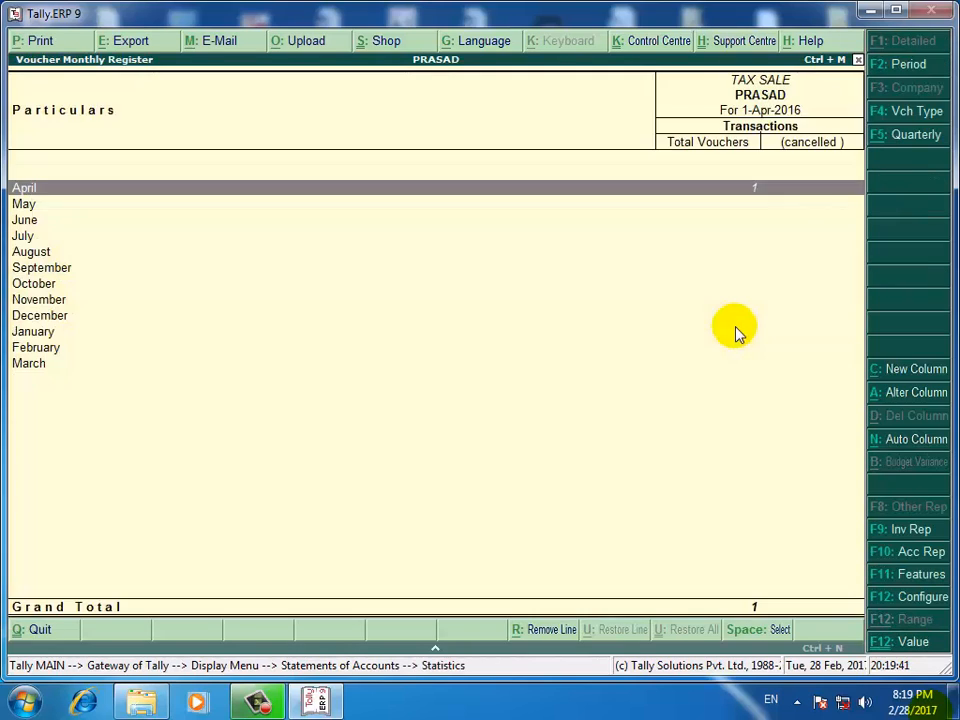
key(Return)
key(Return)
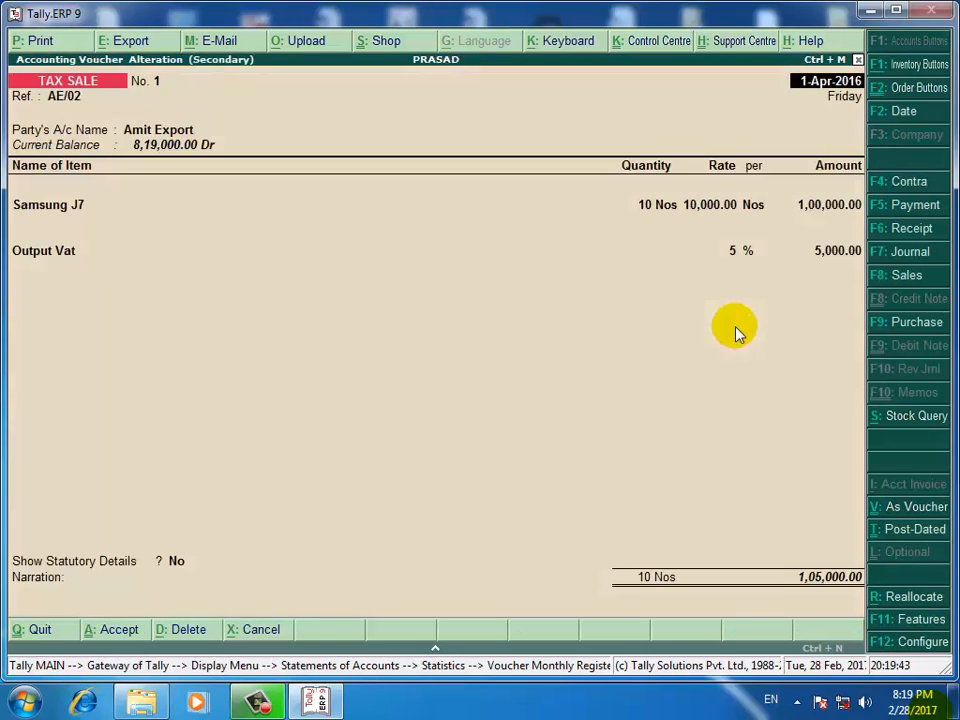
Delete Amit Export's TAX SALE voucher No. 1 and return to the Gateway of Tally.
key(alt+d)
key(y)
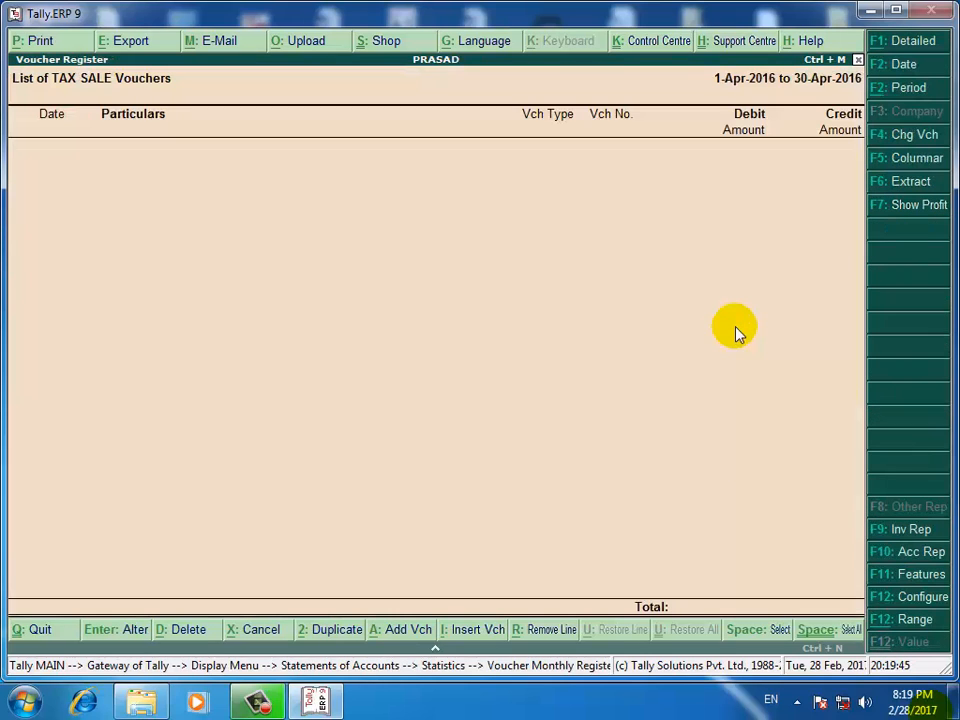
key(Escape)
key(Escape)
key(Escape)
key(Escape)
key(Escape)
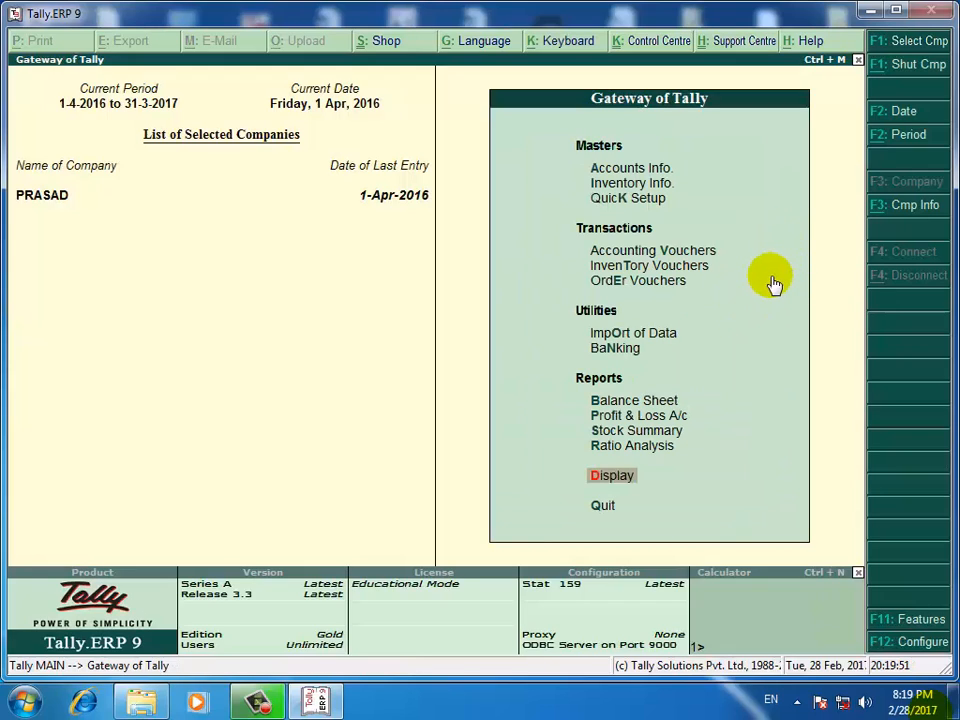
Start a new sales voucher in Accounting Vouchers using the Retail Sales voucher type.
key(Up)
key(Up)
key(Up)
key(Up)
key(Up)
key(Up)
key(Up)
key(Up)
key(Up)
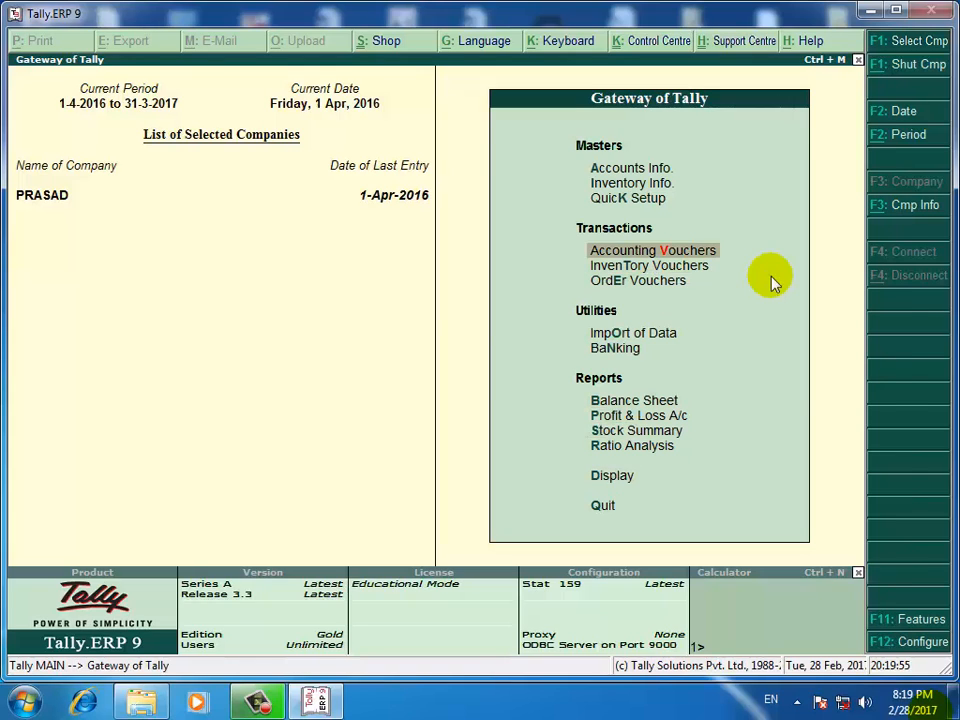
key(Return)
key(F8)
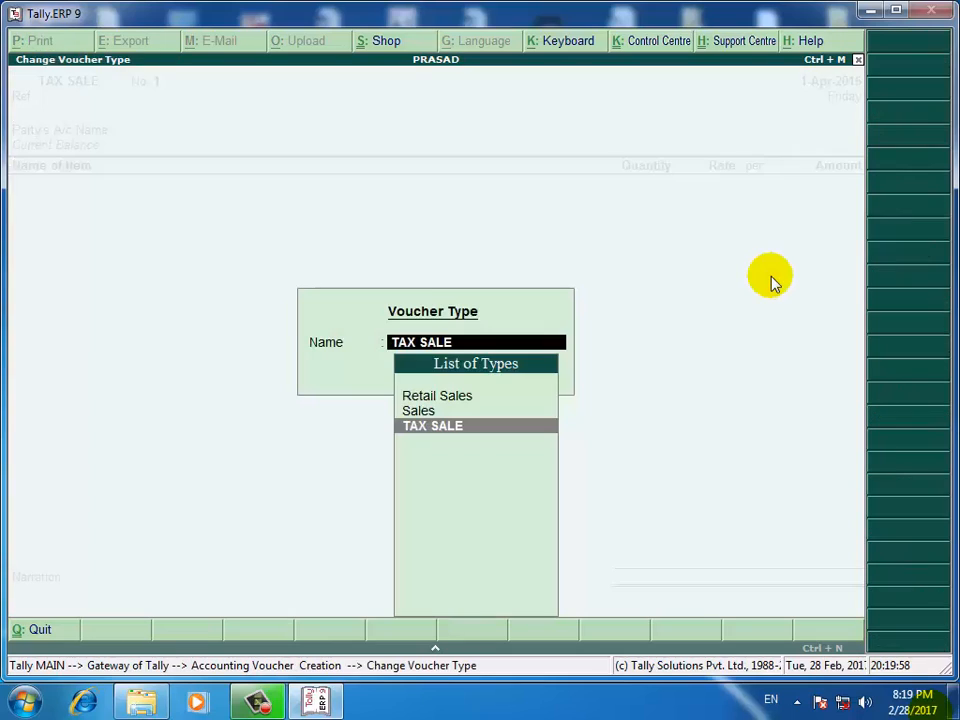
key(Up)
key(Up)
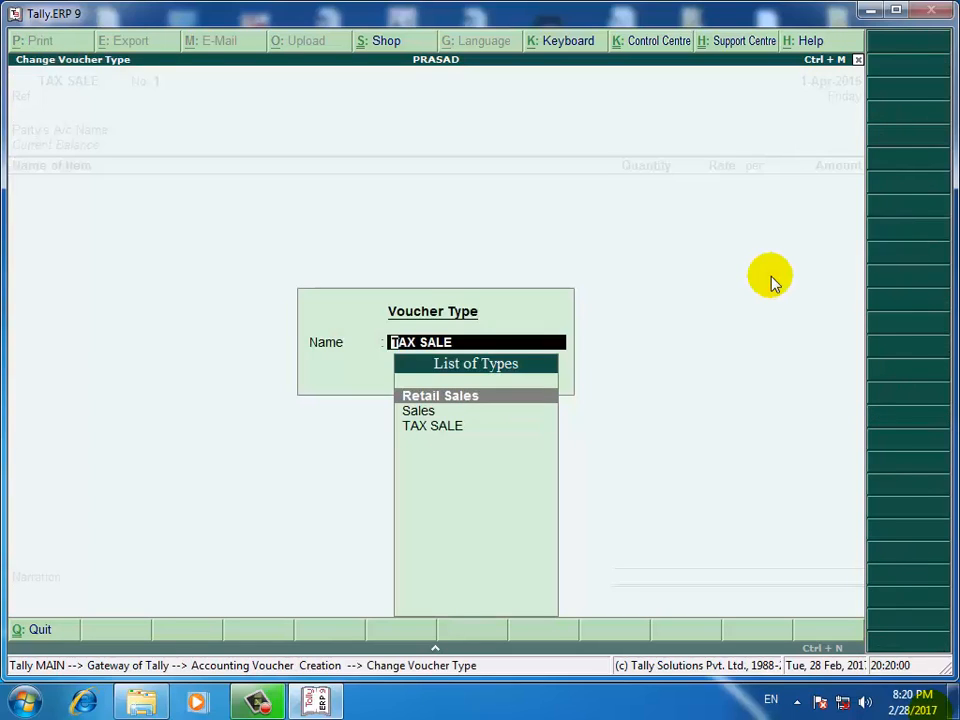
key(Return)
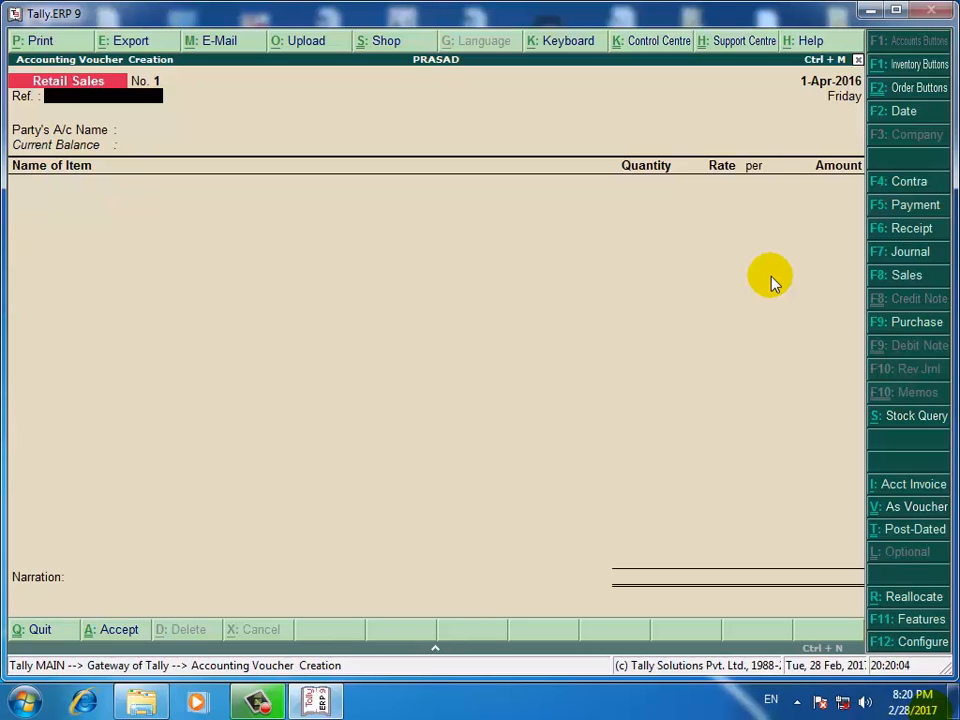
click(256, 700)
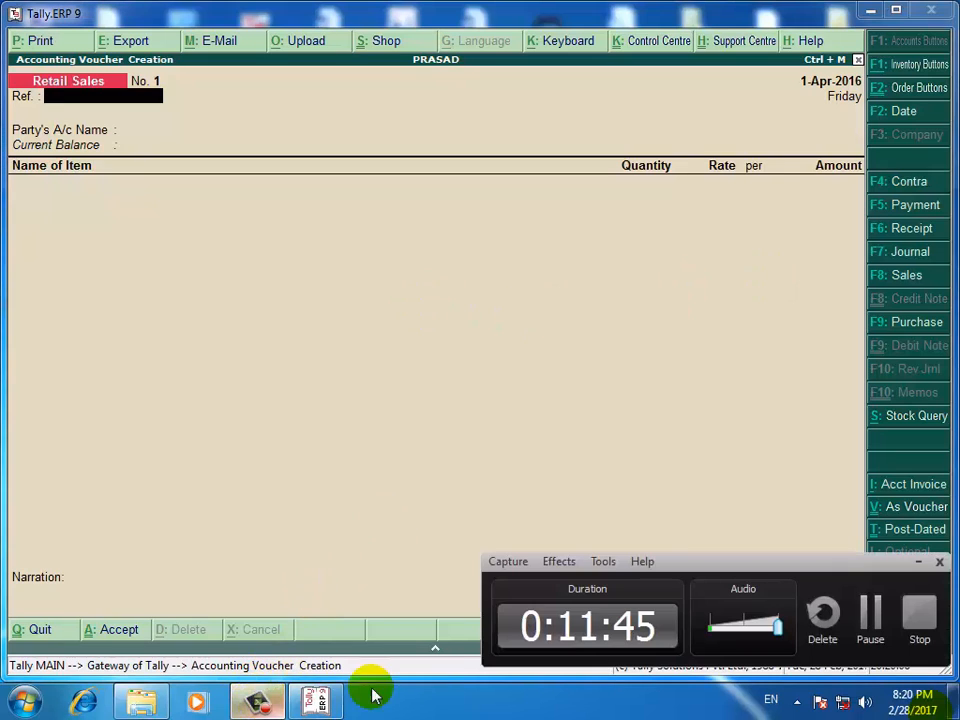
click(918, 562)
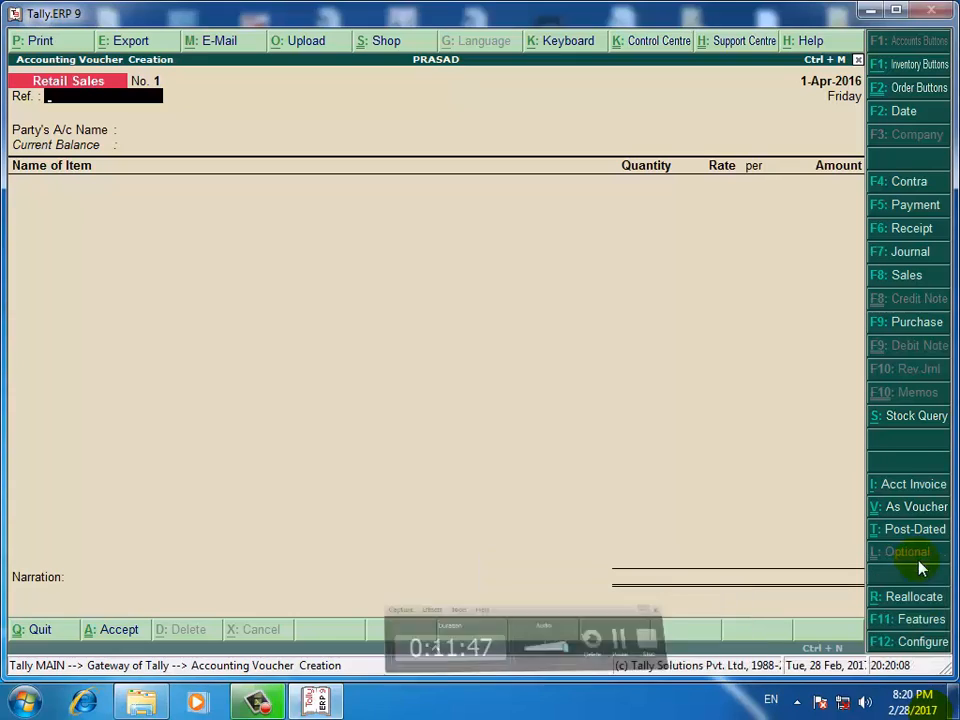